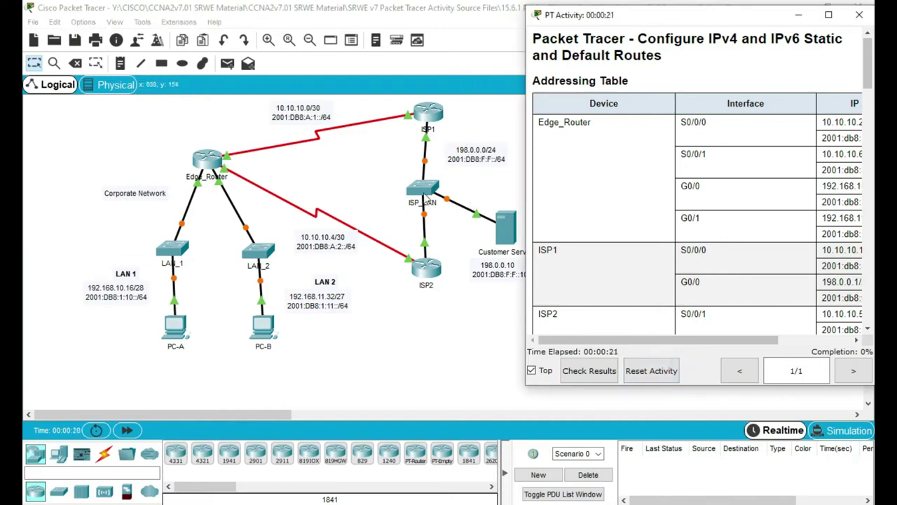
- Align the ISP_LAN switch vertically between ISP1 and ISP2, and lower the upper edge of the activity instructions window
drag(424, 196, 430, 193)
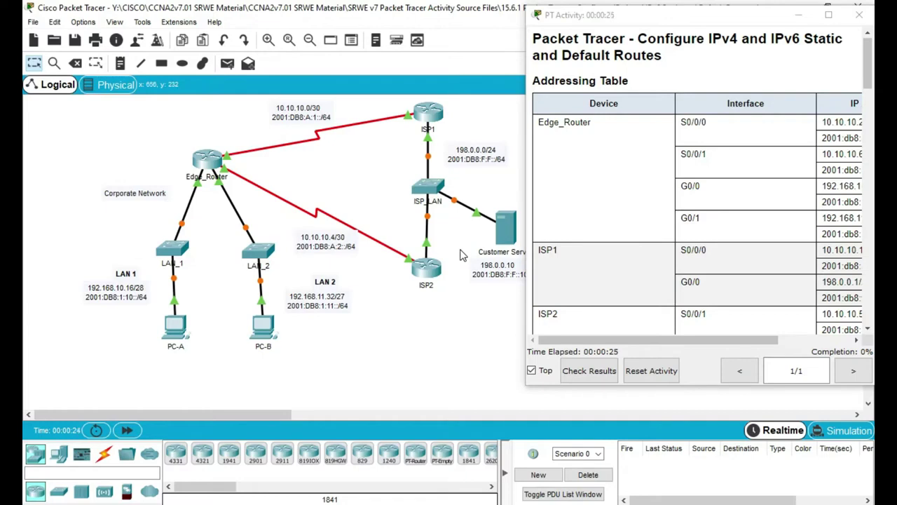
drag(649, 8, 646, 19)
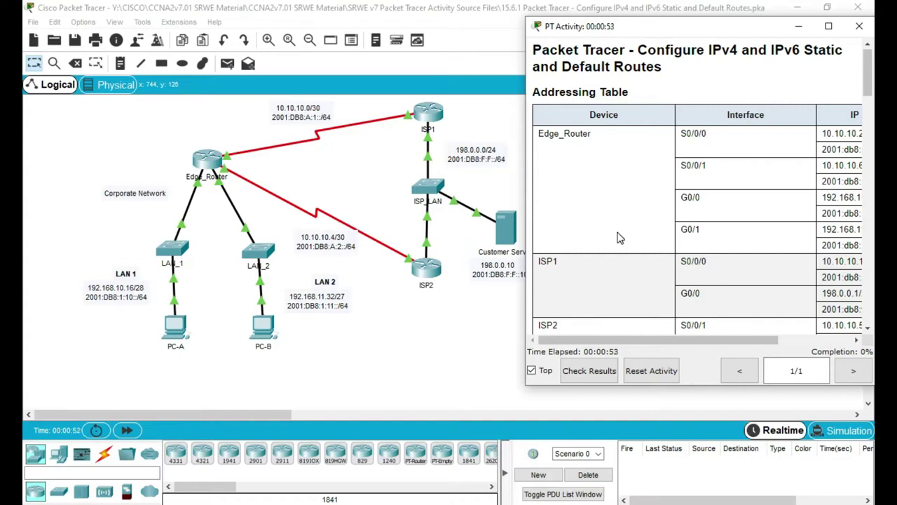
- Review the addressing table for Edge_Router's interfaces and IP addresses against the topology
scroll(656, 183, down, 1)
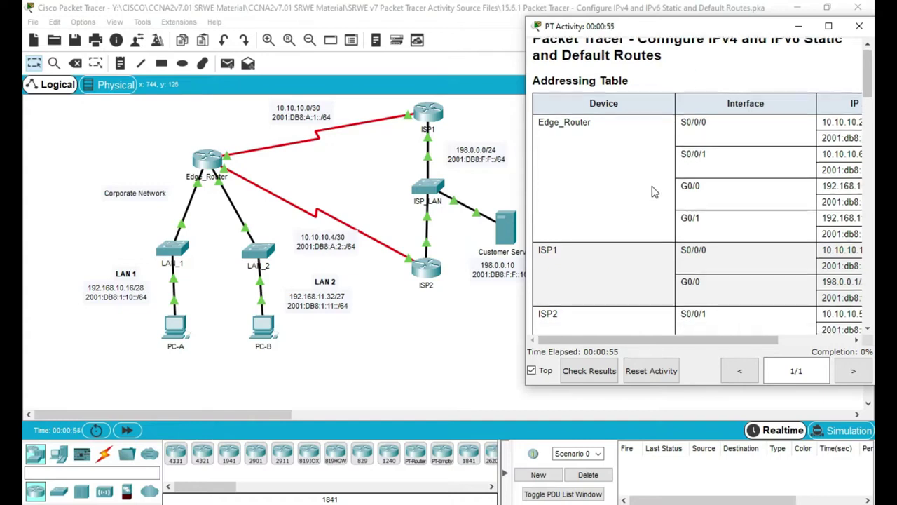
scroll(652, 188, up, 1)
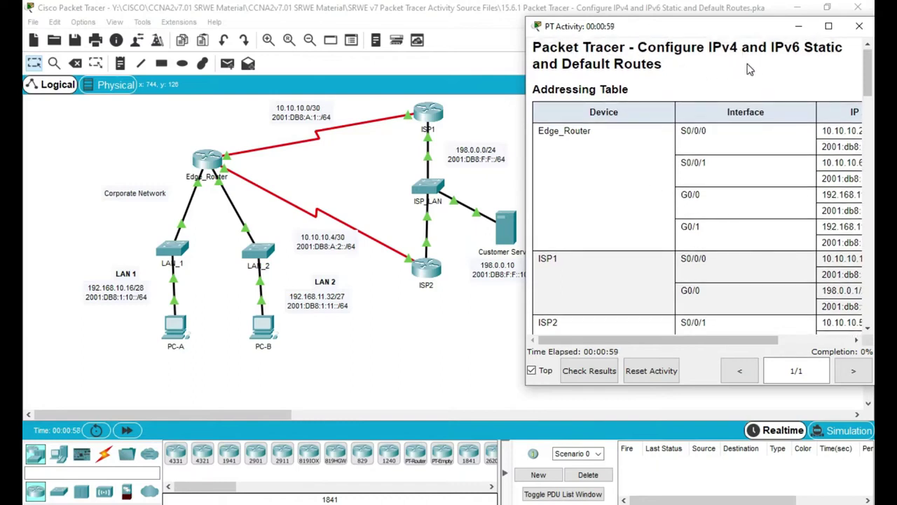
scroll(666, 175, right, 2)
scroll(617, 154, left, 2)
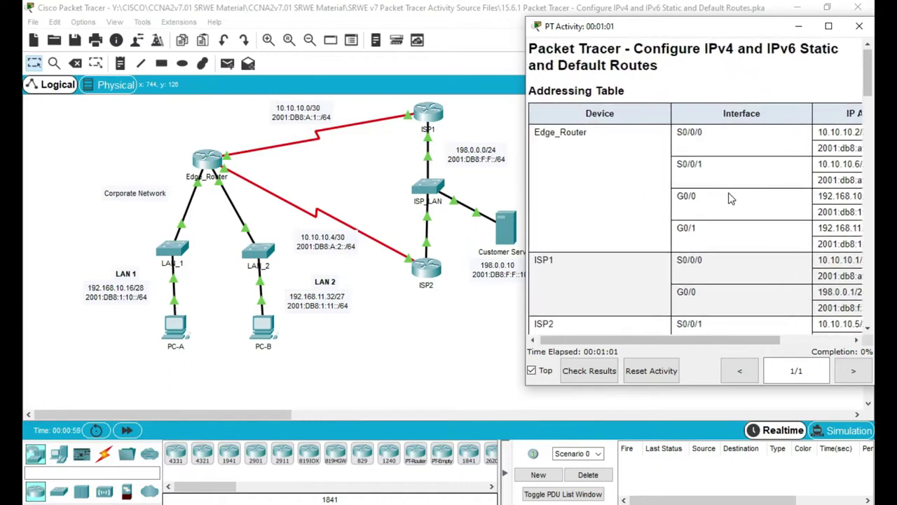
scroll(551, 135, down, 2)
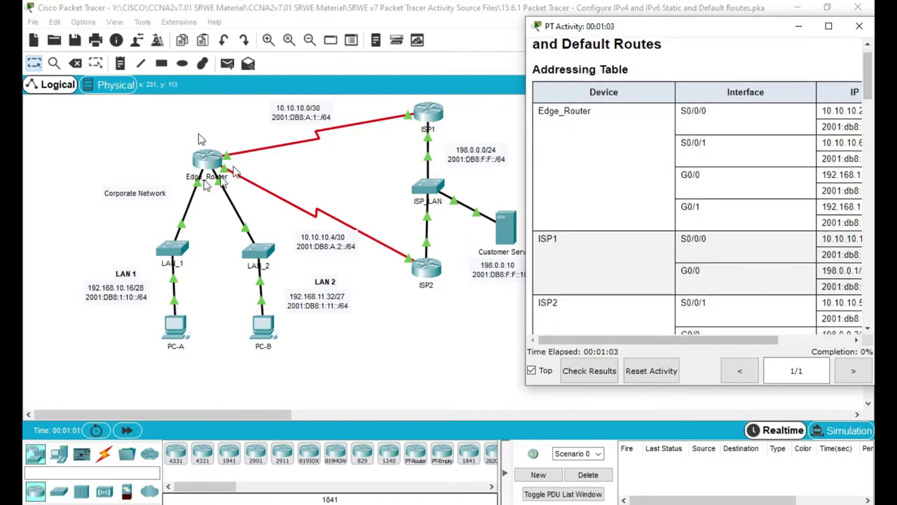
scroll(706, 133, right, 1)
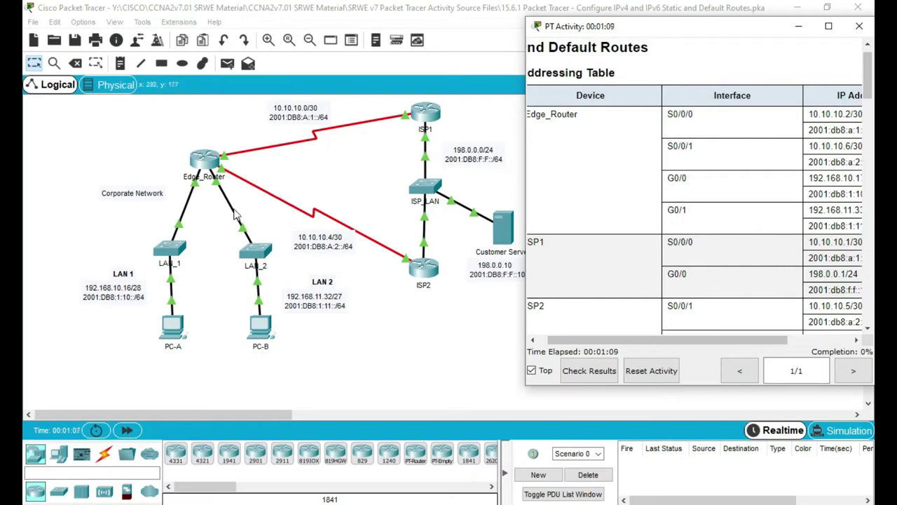
scroll(662, 221, right, 2)
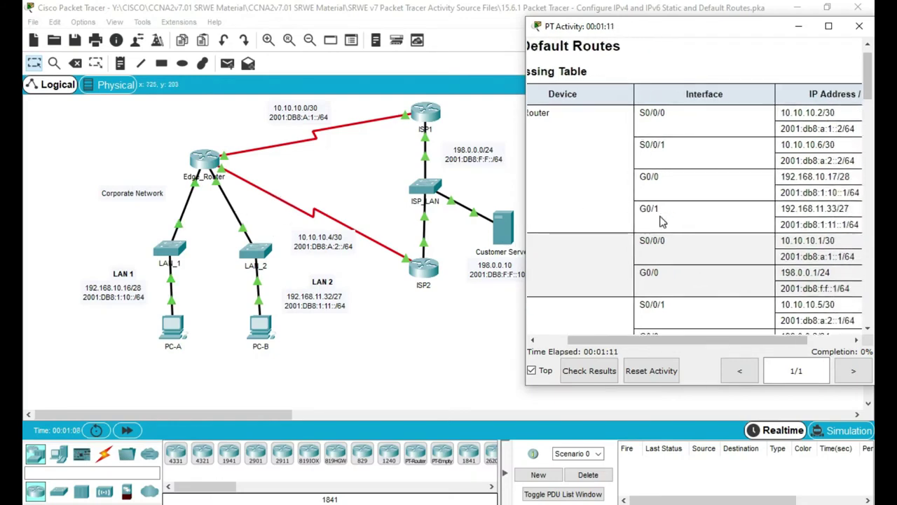
scroll(662, 221, down, 1)
- Turn on Always Show Port Labels in Logical Workspace in the preferences and close them
click(83, 22)
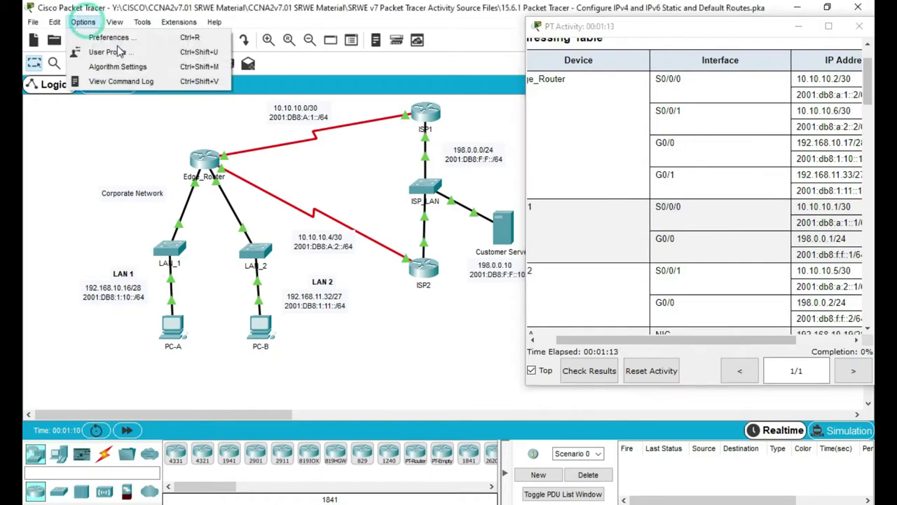
click(119, 42)
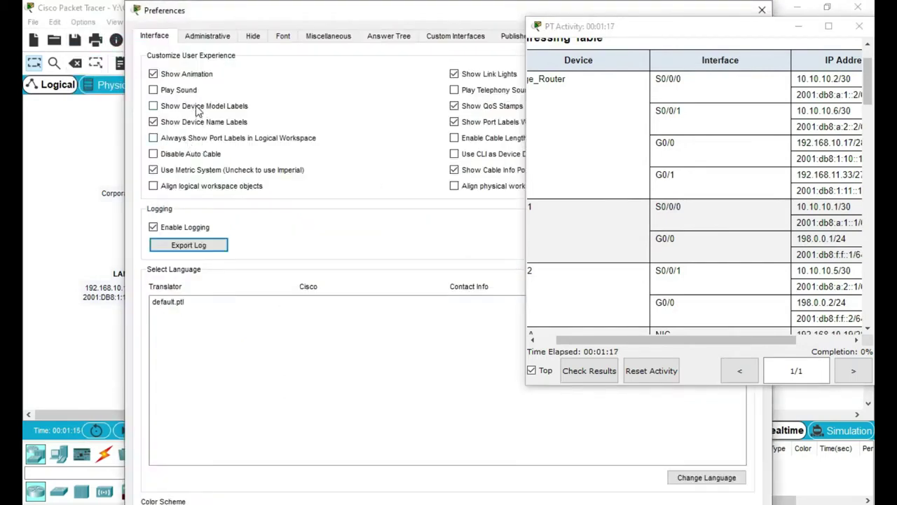
drag(377, 11, 116, 372)
click(500, 365)
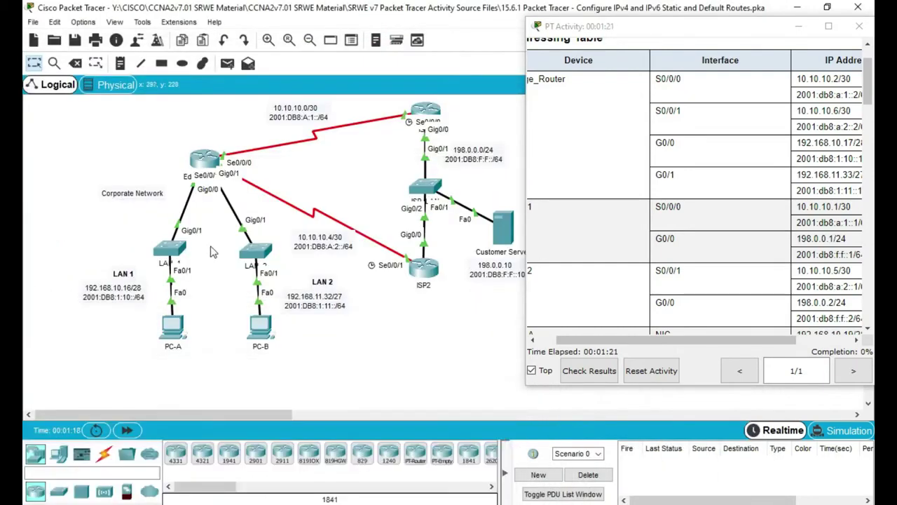
- Read the addressing table entries for the ISP routers, PCs and Customer Server, and the activity objectives
scroll(637, 184, left, 3)
scroll(637, 184, down, 2)
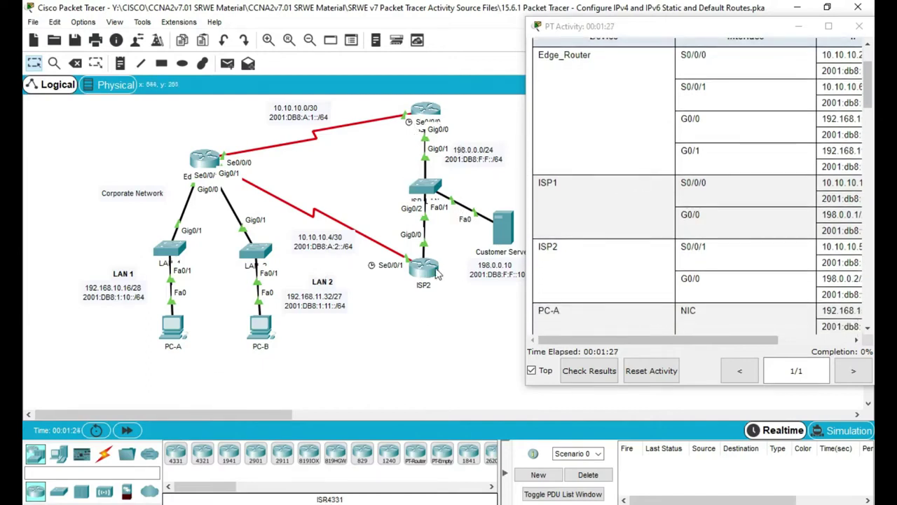
scroll(610, 259, down, 5)
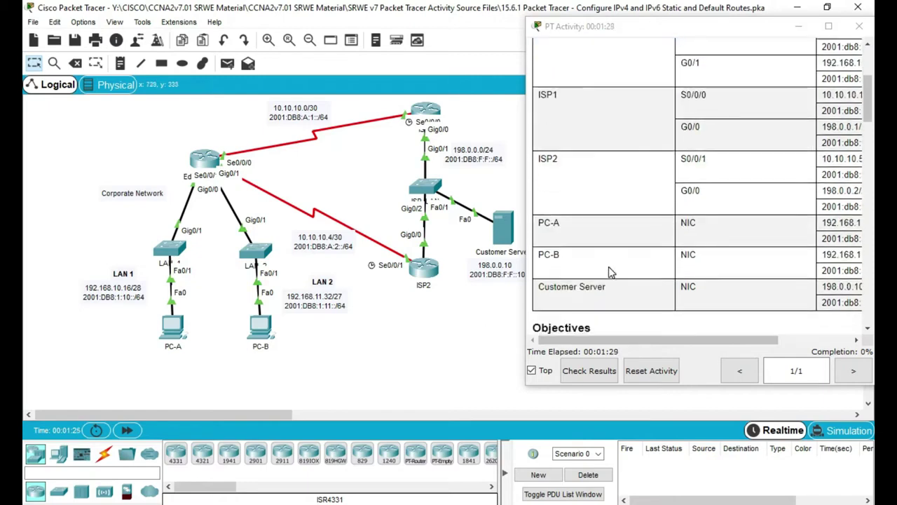
scroll(652, 203, down, 2)
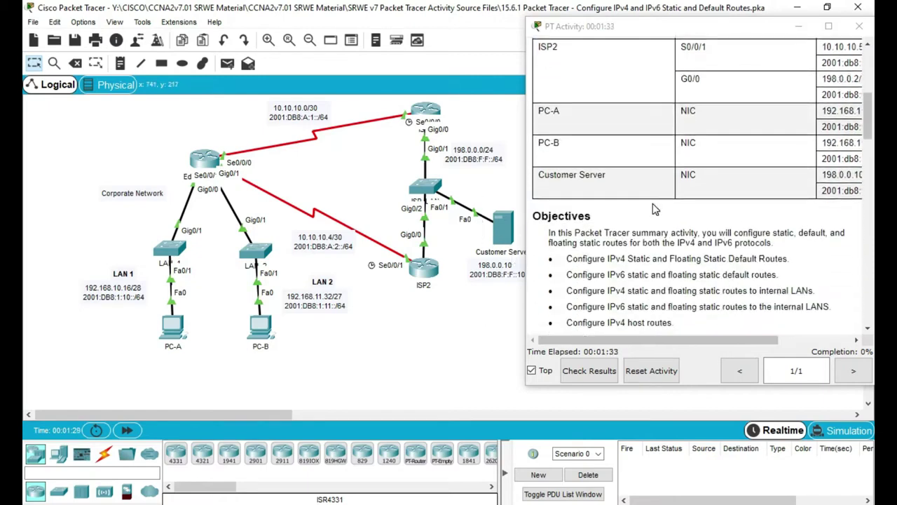
scroll(673, 217, down, 1)
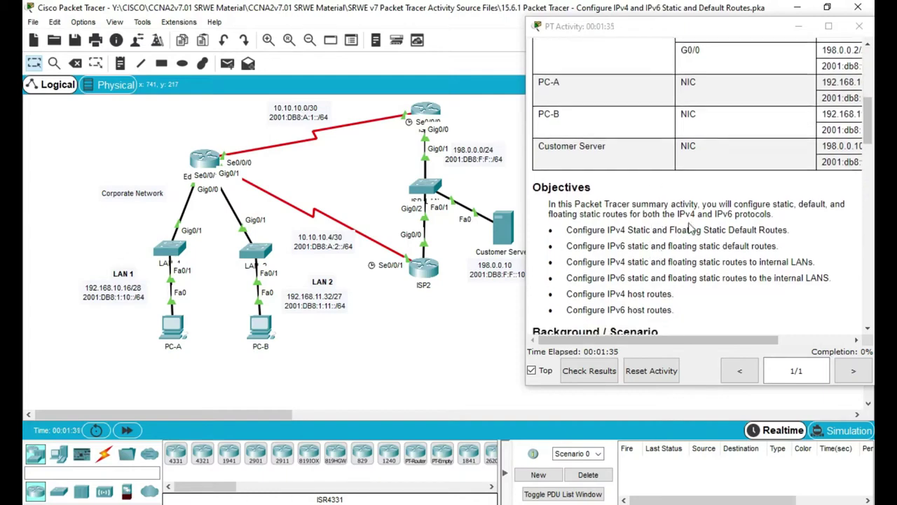
scroll(749, 205, down, 1)
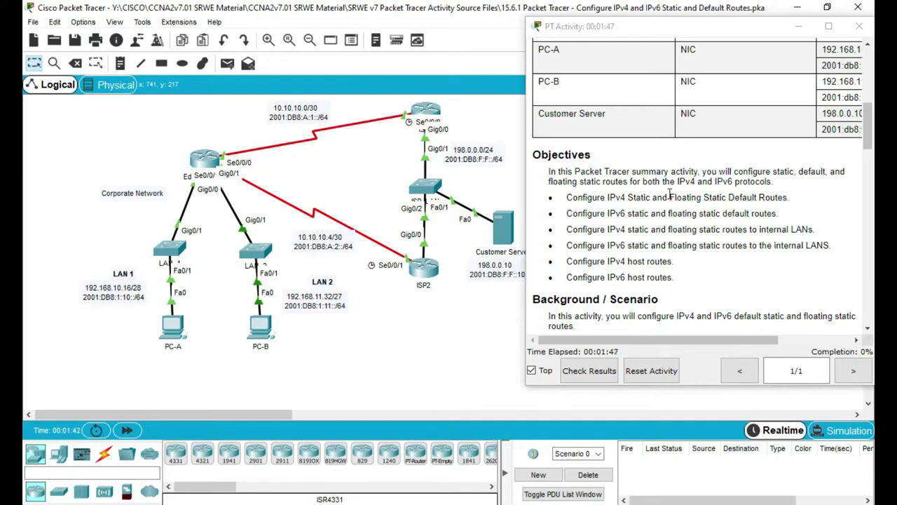
scroll(726, 195, down, 2)
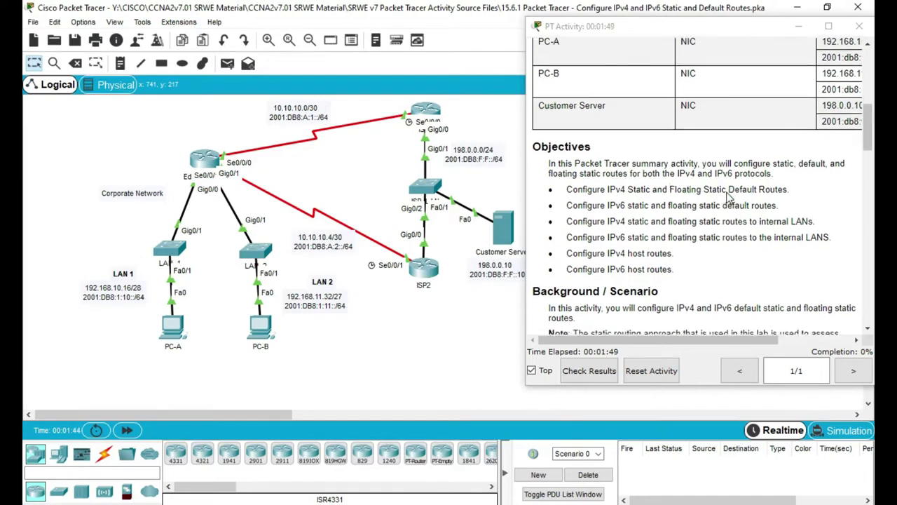
scroll(729, 200, down, 2)
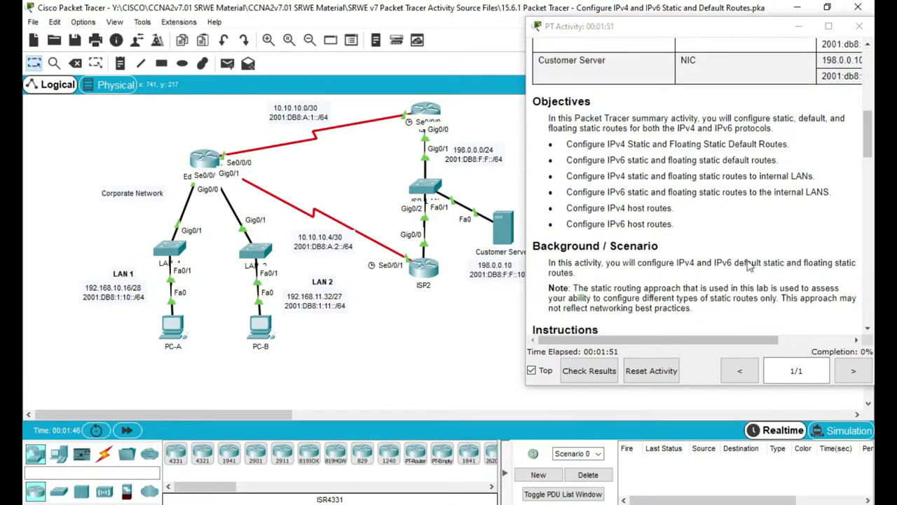
scroll(631, 277, down, 1)
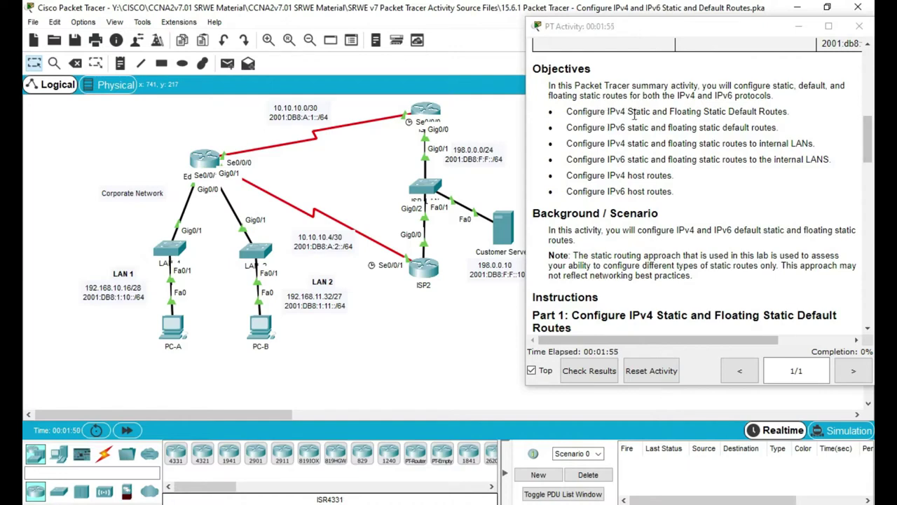
scroll(634, 116, down, 1)
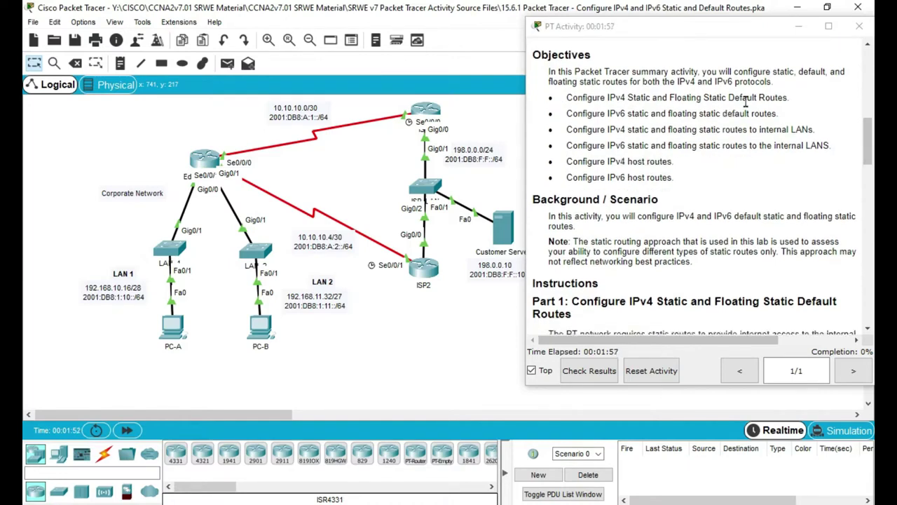
scroll(746, 103, down, 1)
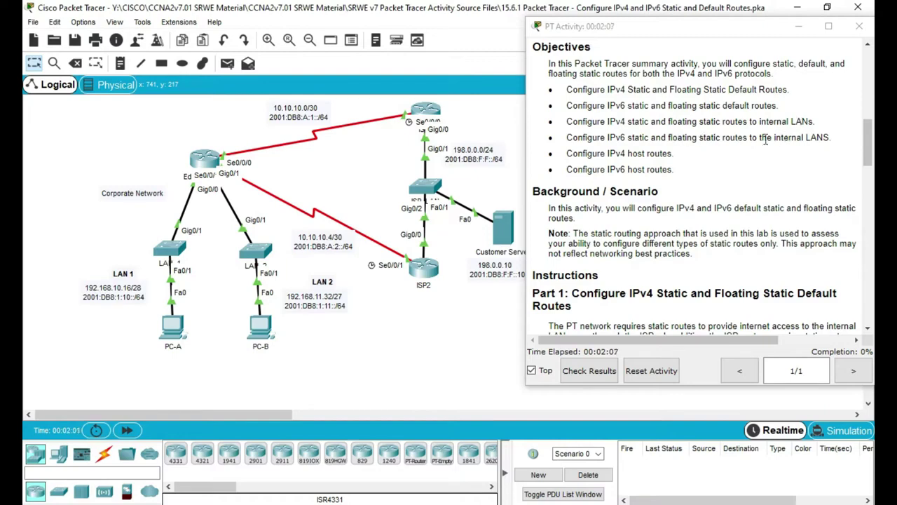
scroll(797, 142, down, 2)
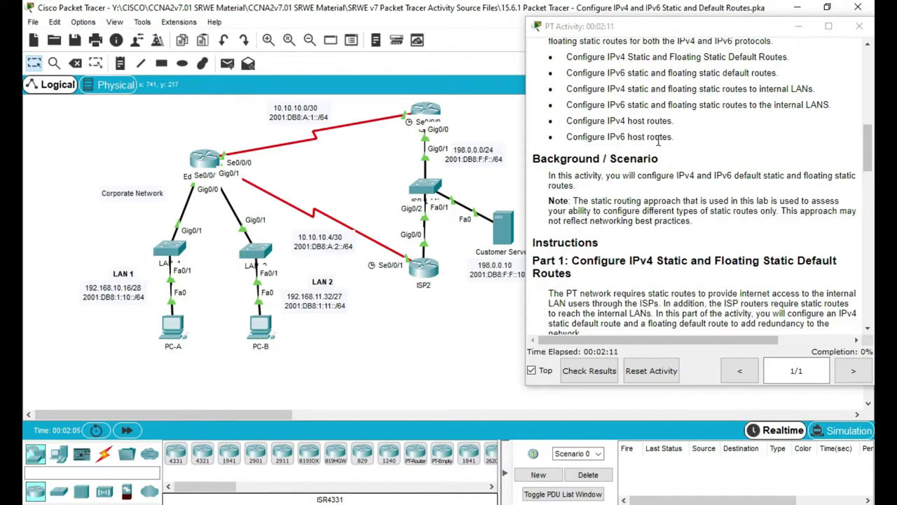
- Read the background scenario and the Part 1 instructions on IPv4 static and floating static default routes
scroll(666, 144, down, 5)
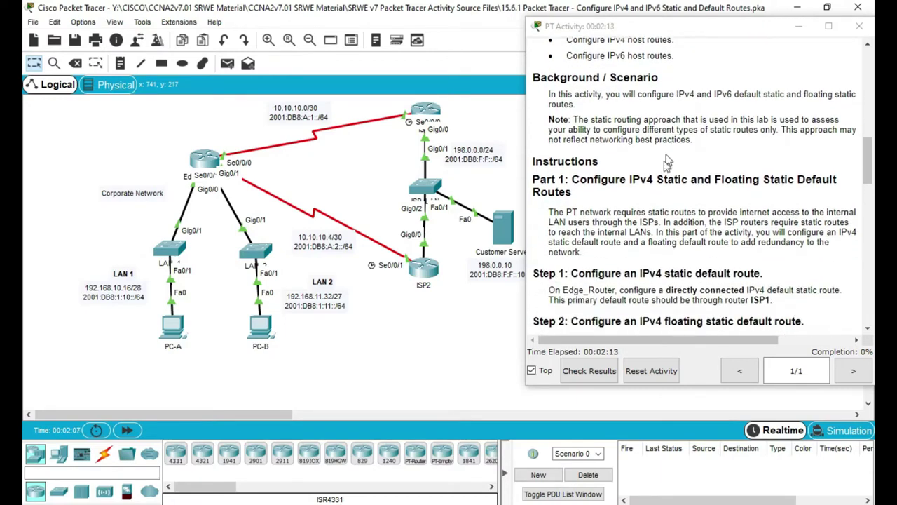
scroll(668, 172, down, 3)
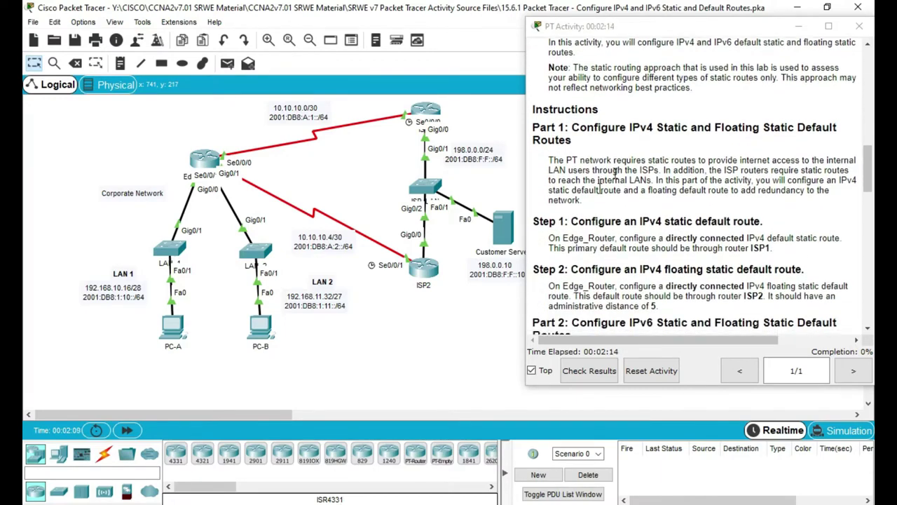
scroll(657, 181, down, 1)
scroll(697, 157, down, 1)
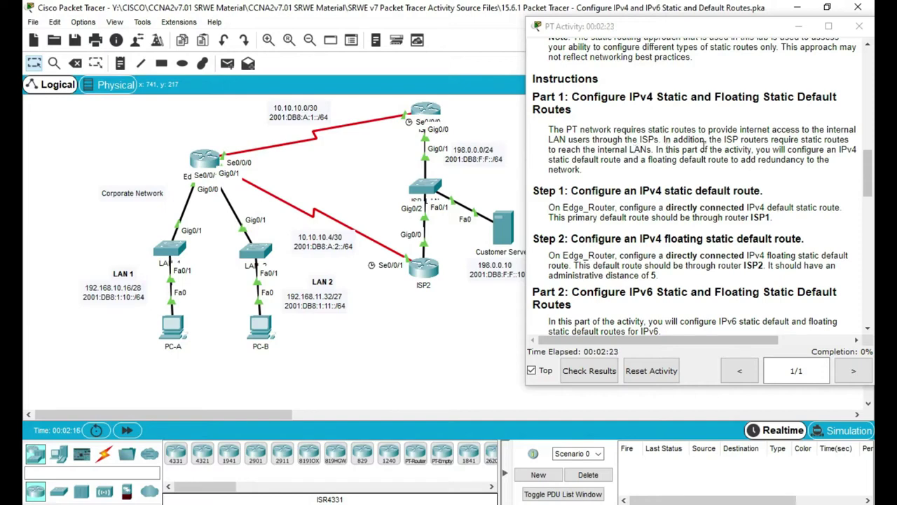
scroll(680, 149, down, 1)
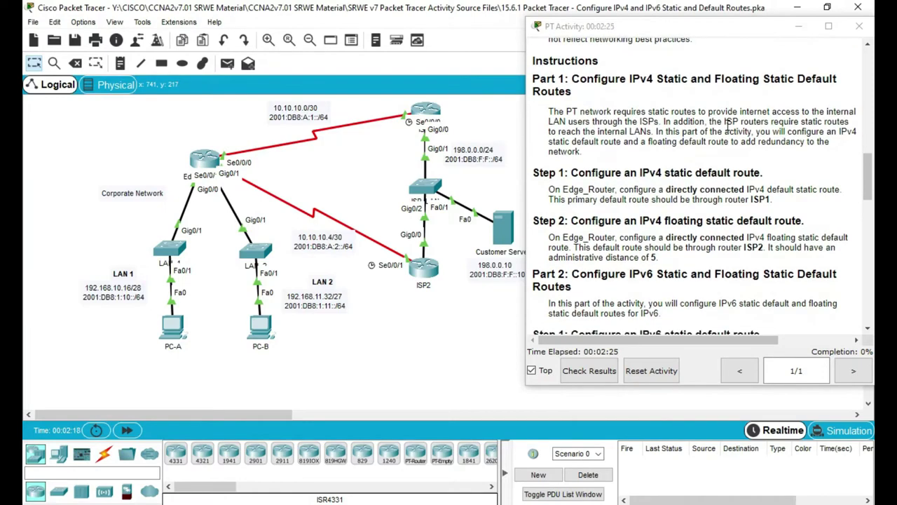
scroll(797, 119, down, 1)
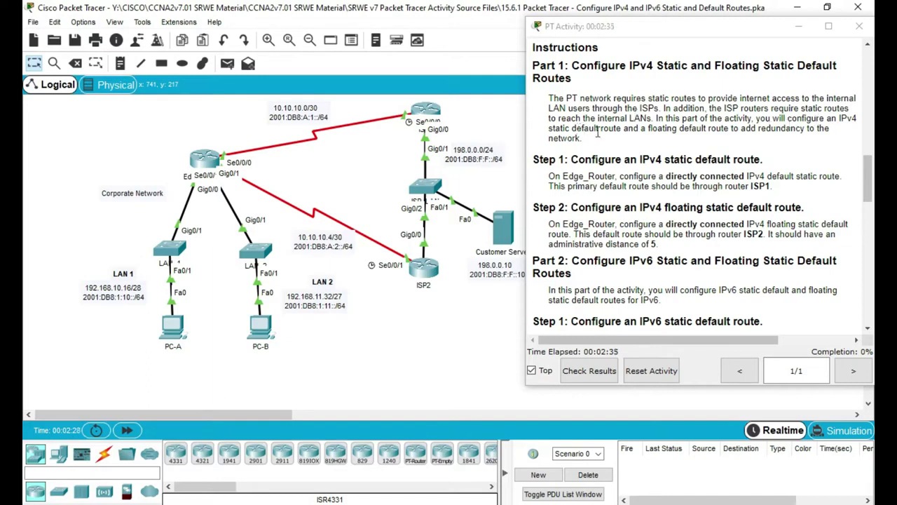
scroll(715, 140, down, 1)
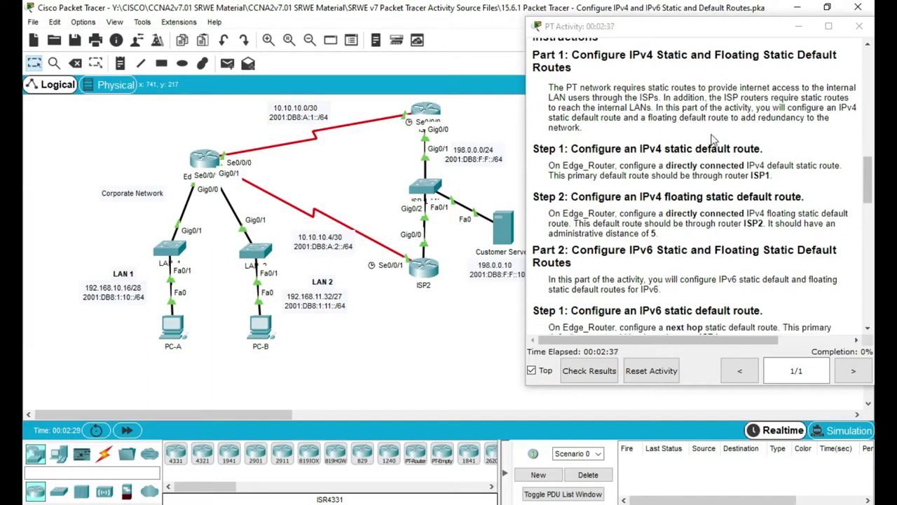
scroll(749, 130, down, 3)
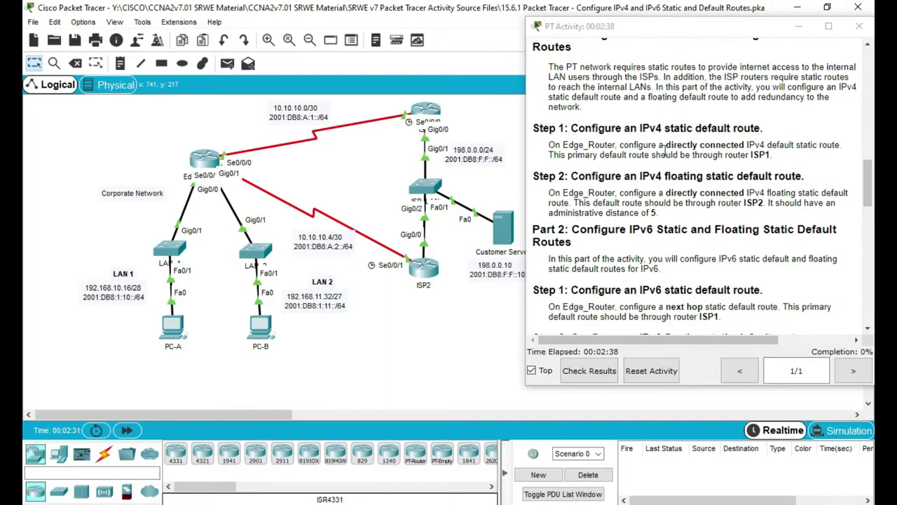
scroll(665, 154, down, 1)
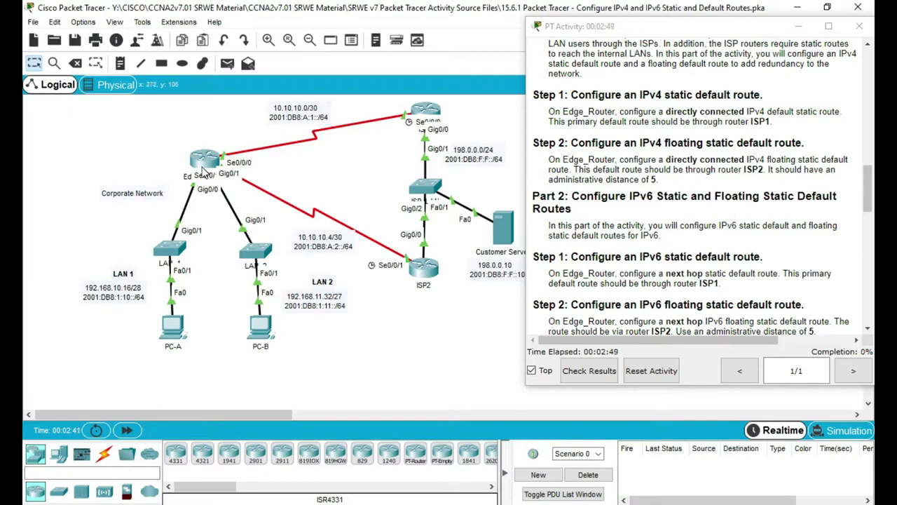
- Open Edge_Router's command line and enter global configuration mode with en and conf t
mouse_move(203, 170)
click(204, 163)
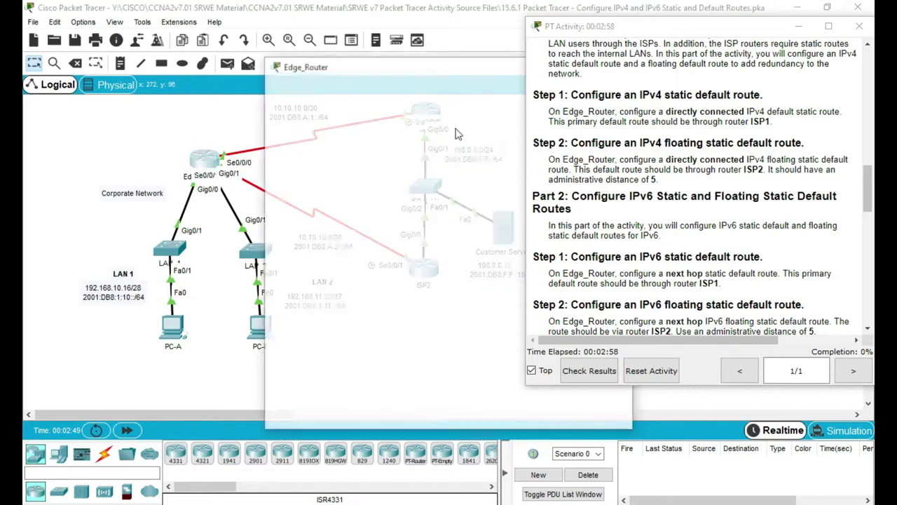
drag(336, 68, 267, 47)
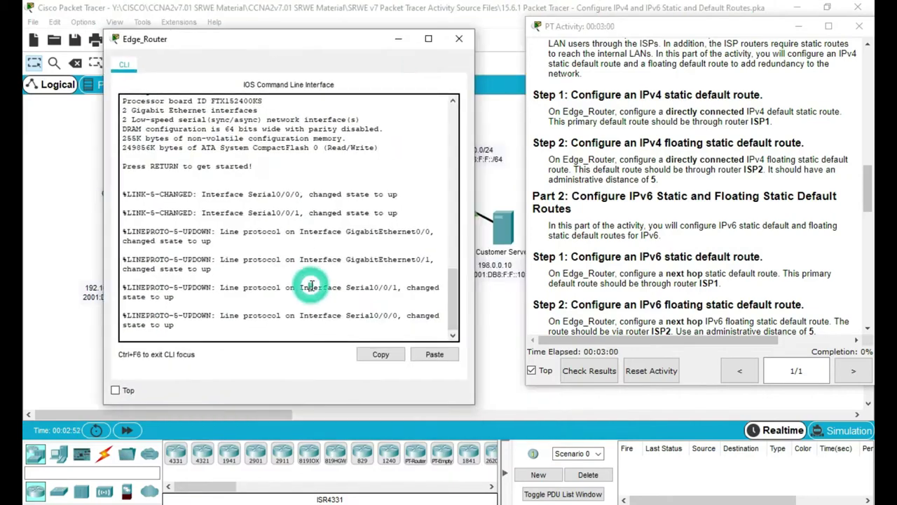
key(Return)
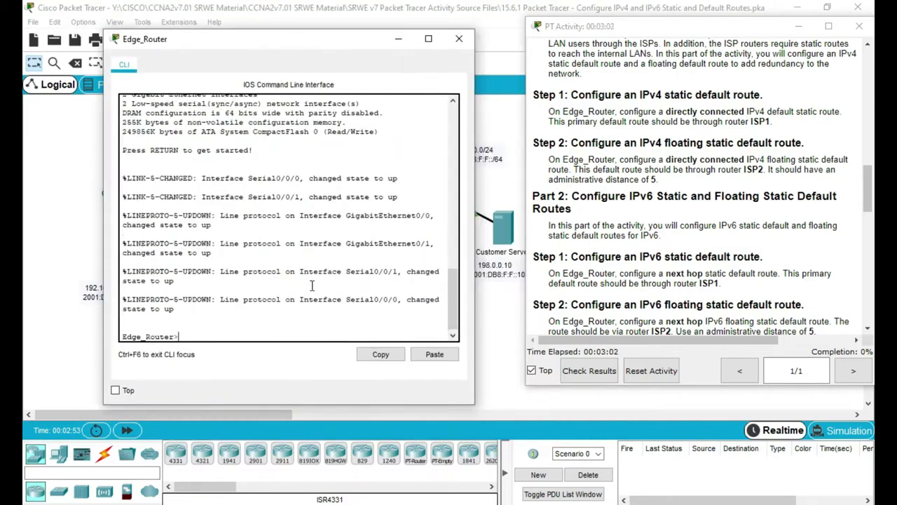
text(en)
key(Return)
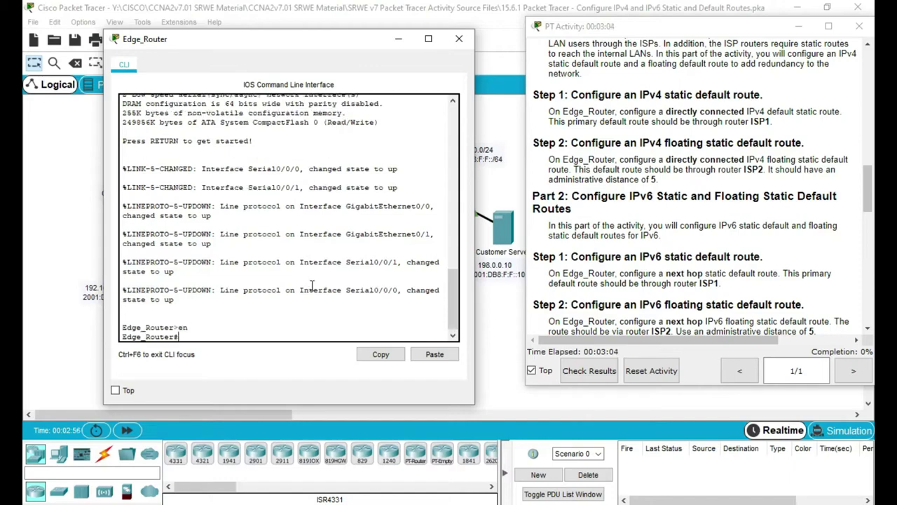
text(conf t)
key(Return)
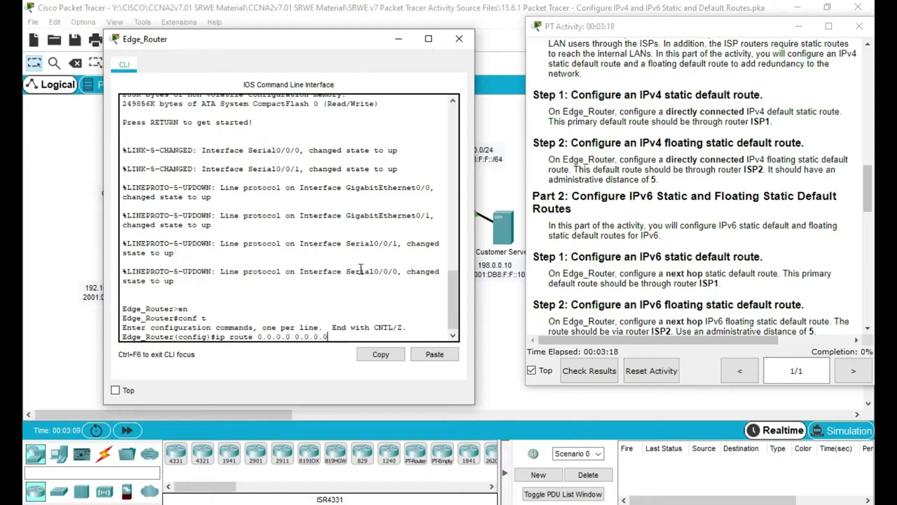
- Look up ISP1's S0/0/0 address in the addressing table and configure the default route ip route 0.0.0.0 0.0.0.0 10.10.10.1 on Edge_Router
drag(327, 39, 267, 155)
scroll(736, 203, up, 10)
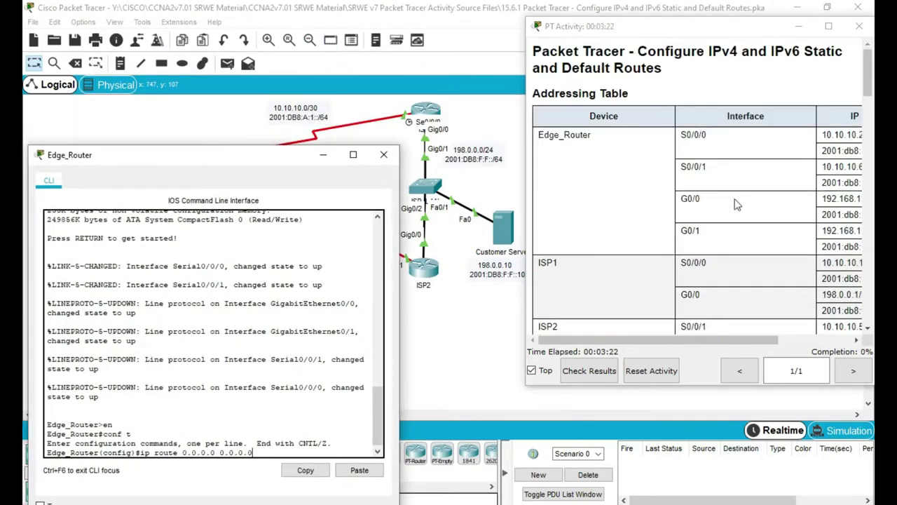
scroll(596, 199, down, 3)
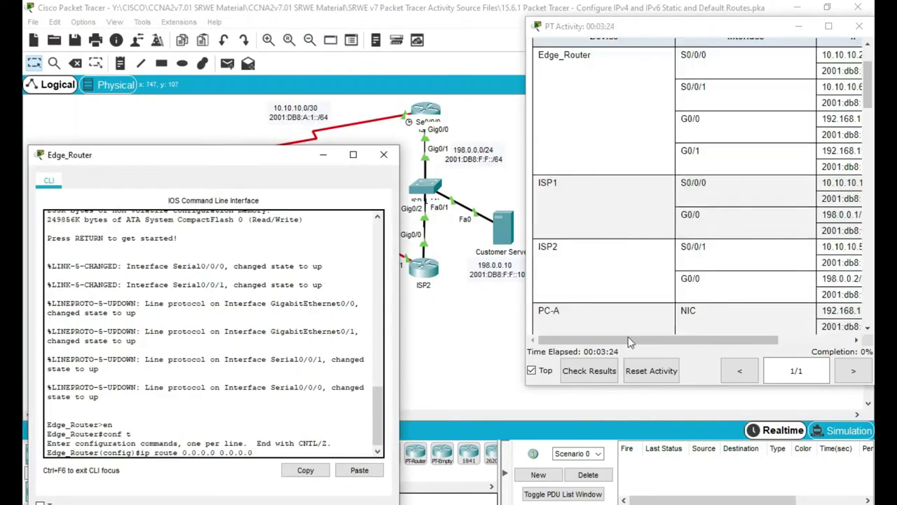
drag(629, 342, 664, 342)
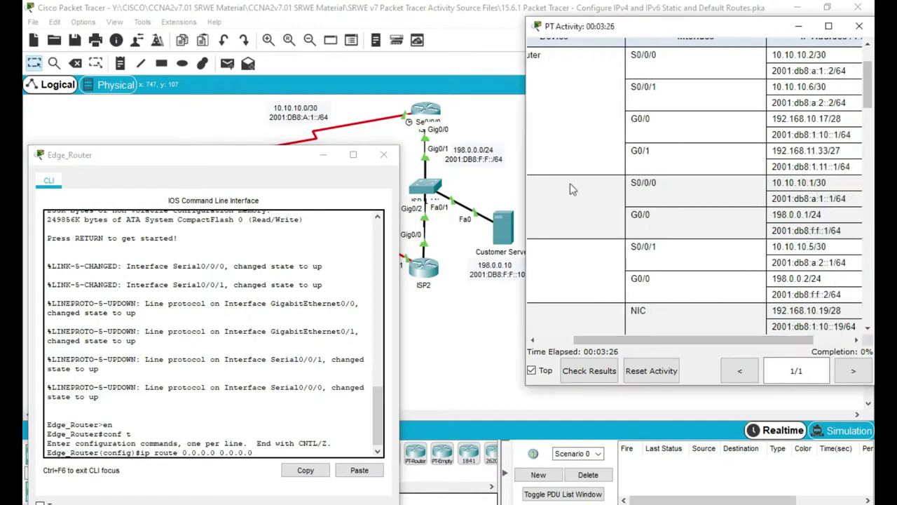
drag(254, 155, 272, 88)
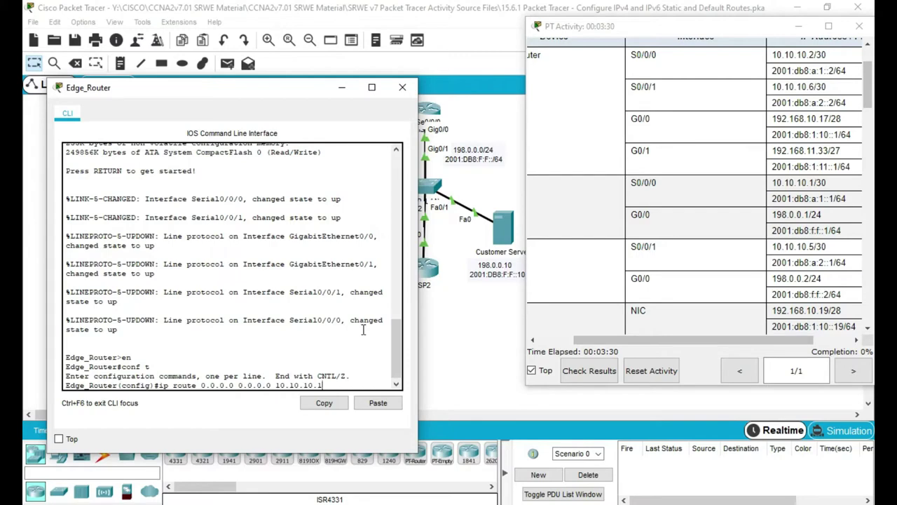
key(Return)
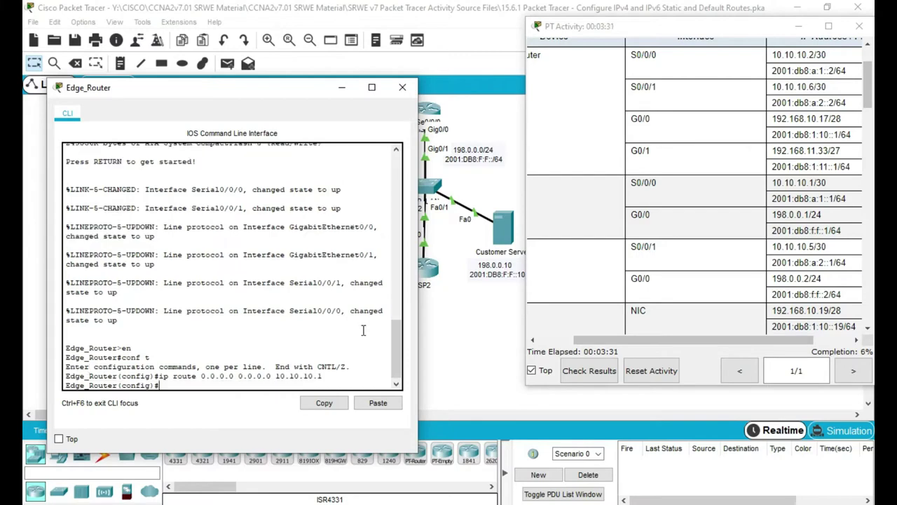
- Read the Part 1 Step 2 instructions on the IPv4 floating static default route and ISP2's S0/0/1 address in the addressing table
click(342, 87)
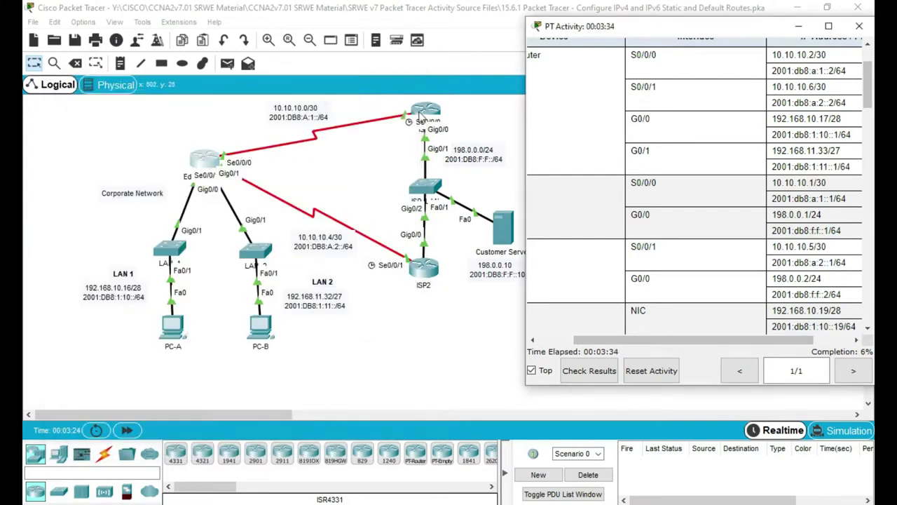
scroll(683, 265, down, 5)
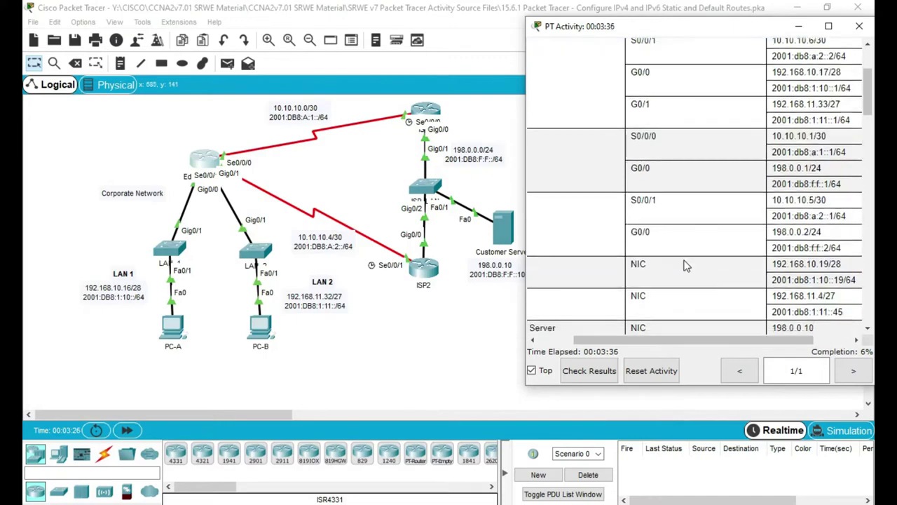
scroll(685, 251, down, 6)
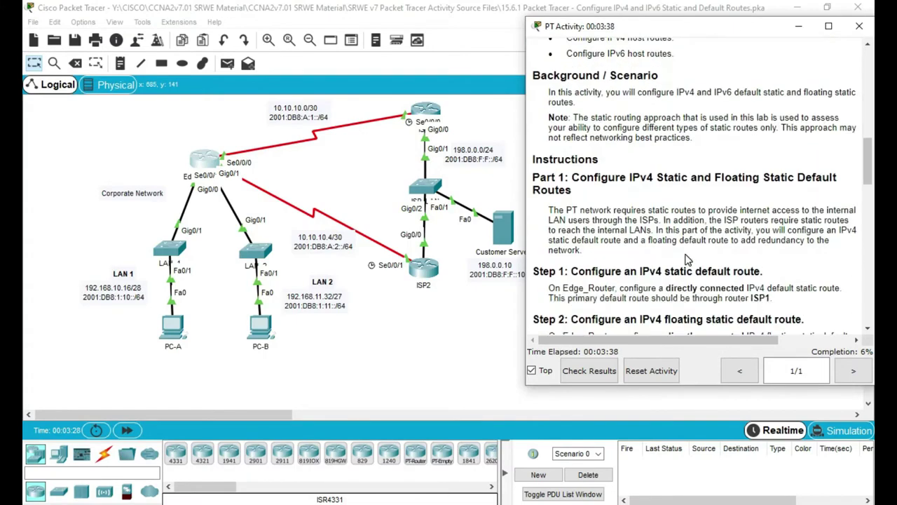
scroll(623, 199, down, 2)
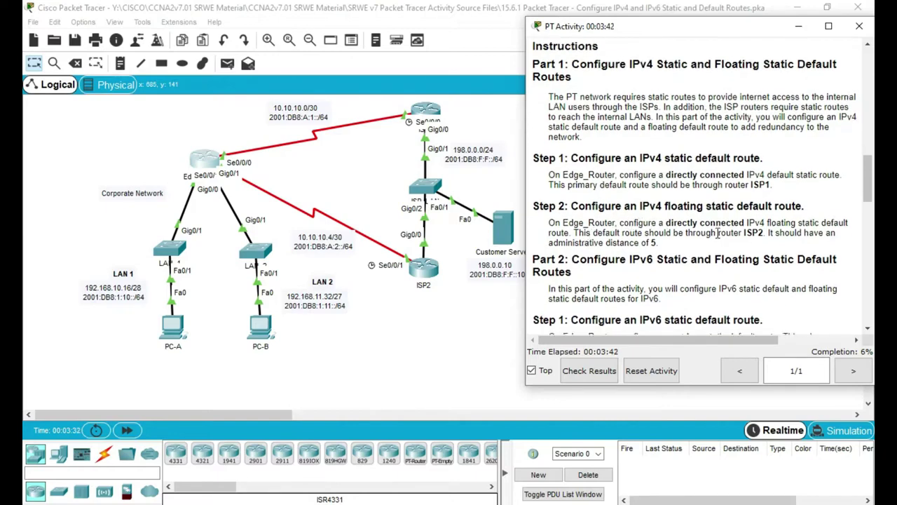
scroll(690, 226, down, 1)
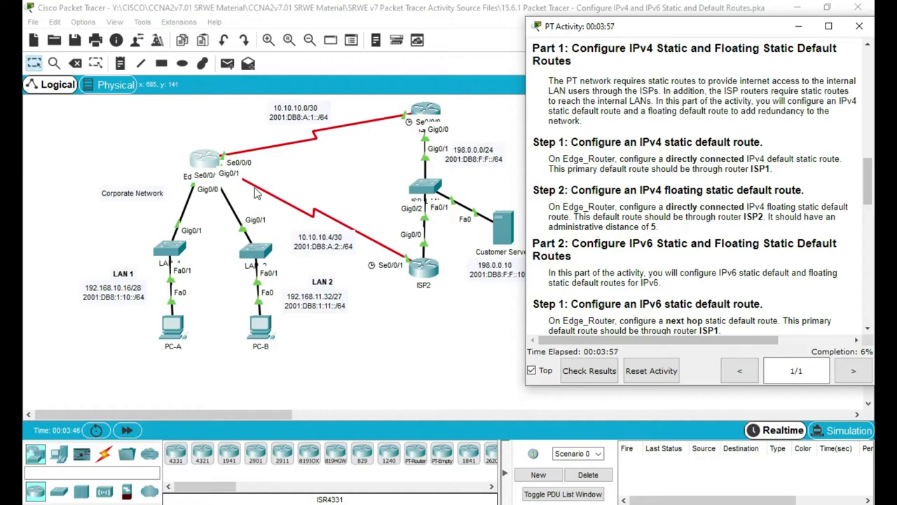
scroll(763, 217, up, 10)
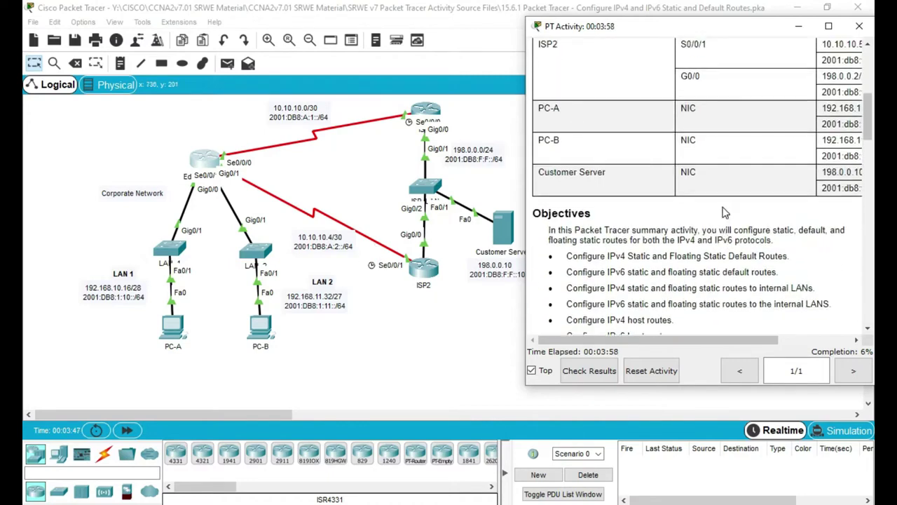
scroll(715, 137, right, 2)
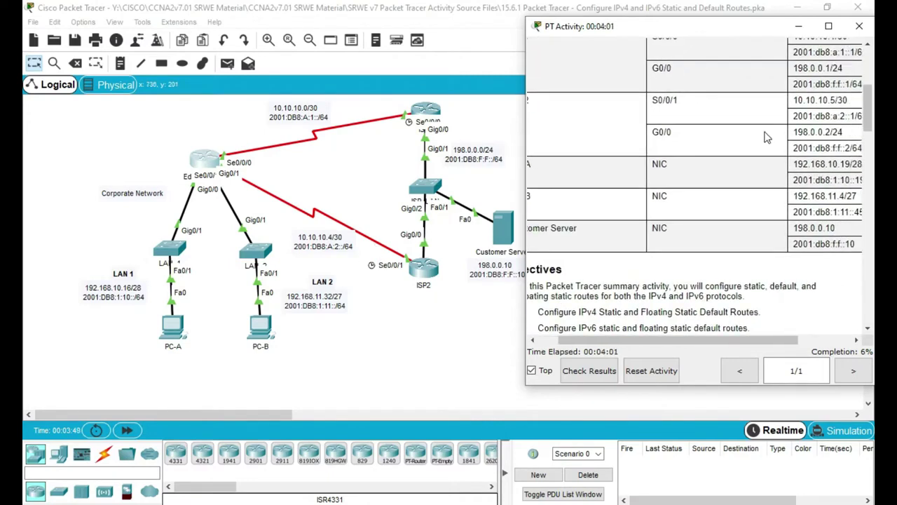
- Configure the floating static default route through ISP2 on Edge_Router with ip route 0.0.0.0 0.0.0.0 10.10.10.5 5
click(199, 152)
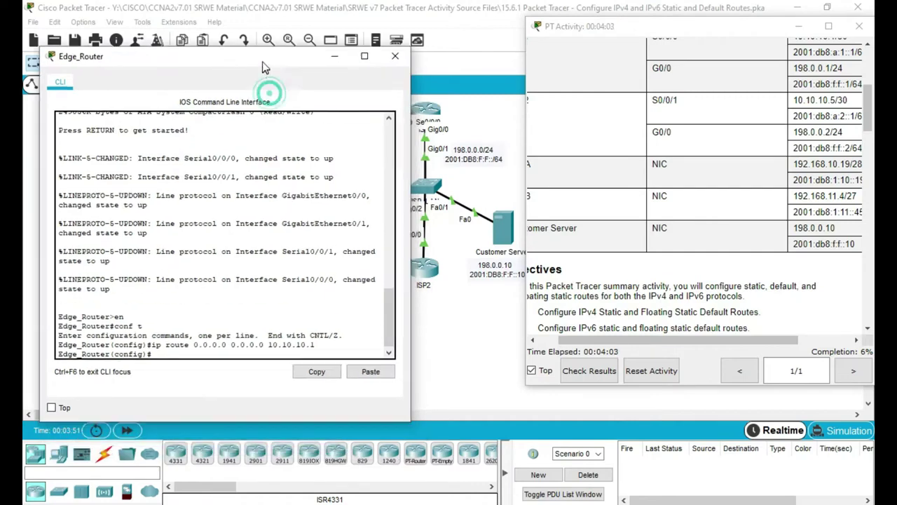
click(233, 356)
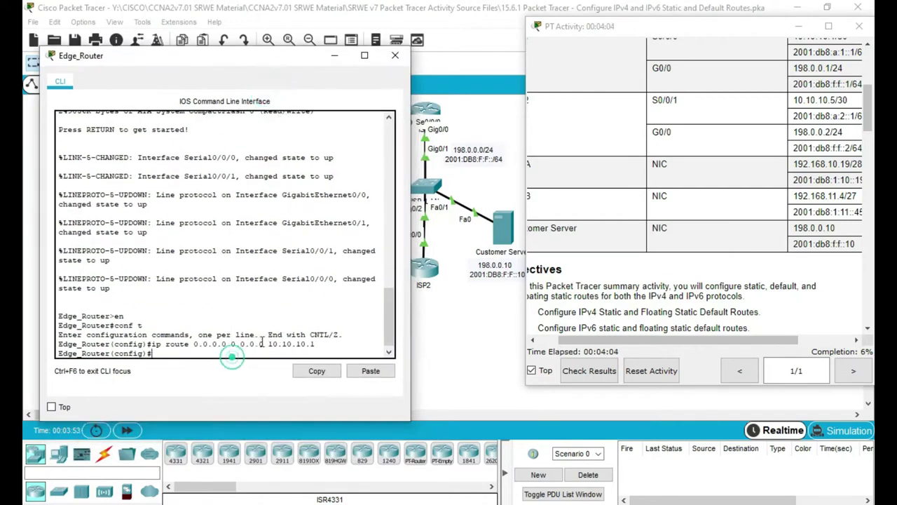
key(Up)
text(5)
scroll(738, 265, down, 10)
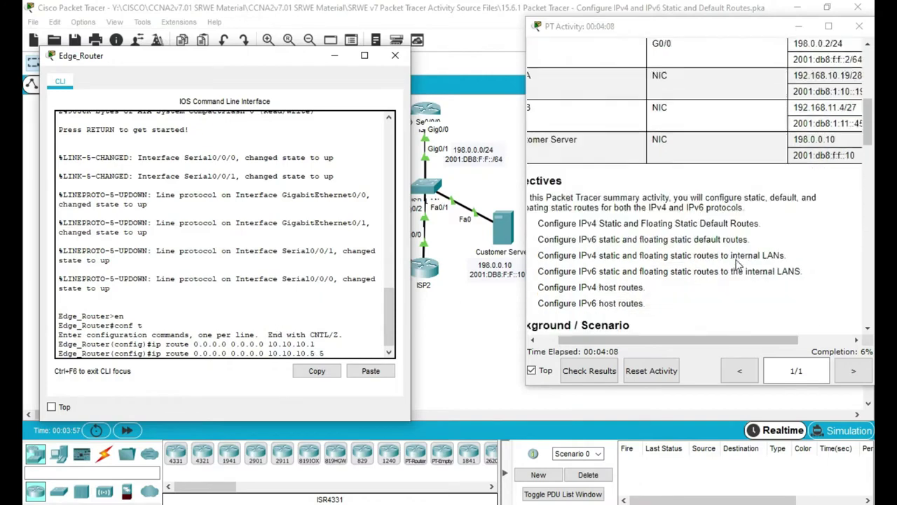
scroll(738, 265, down, 5)
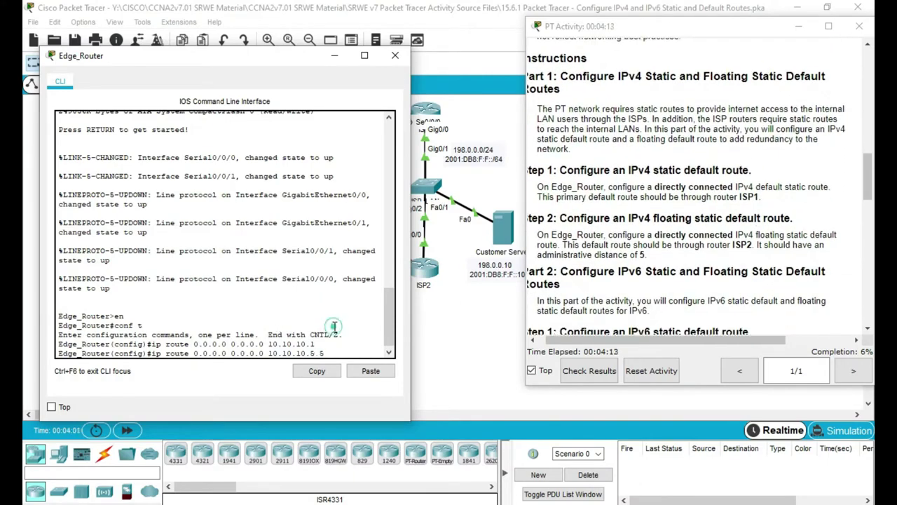
key(Return)
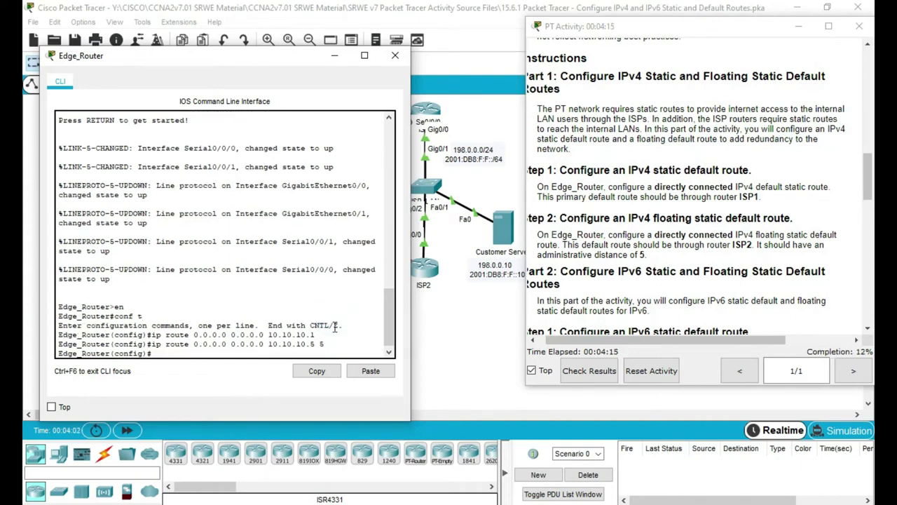
- Read the Part 2 instructions on IPv6 static default routes and the ISP routers' IPv6 addresses in the addressing table
scroll(699, 263, down, 3)
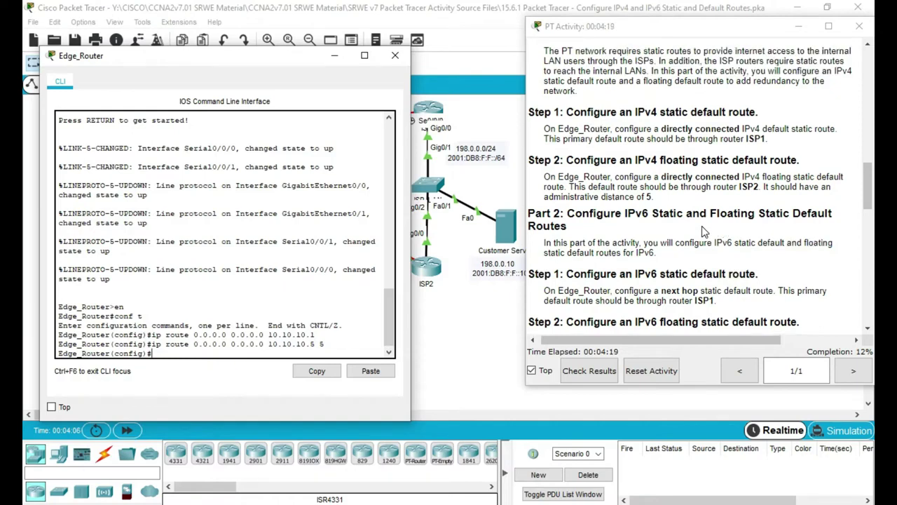
scroll(702, 226, down, 2)
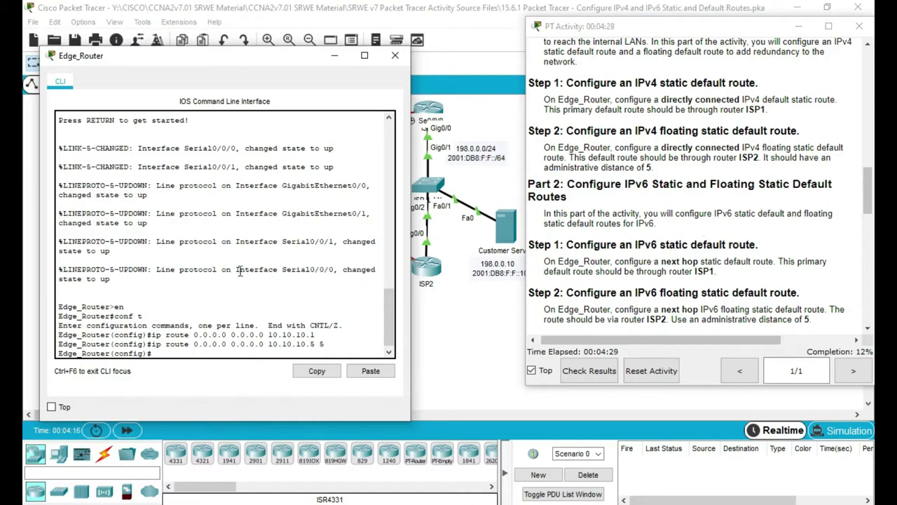
scroll(271, 314, down, 1)
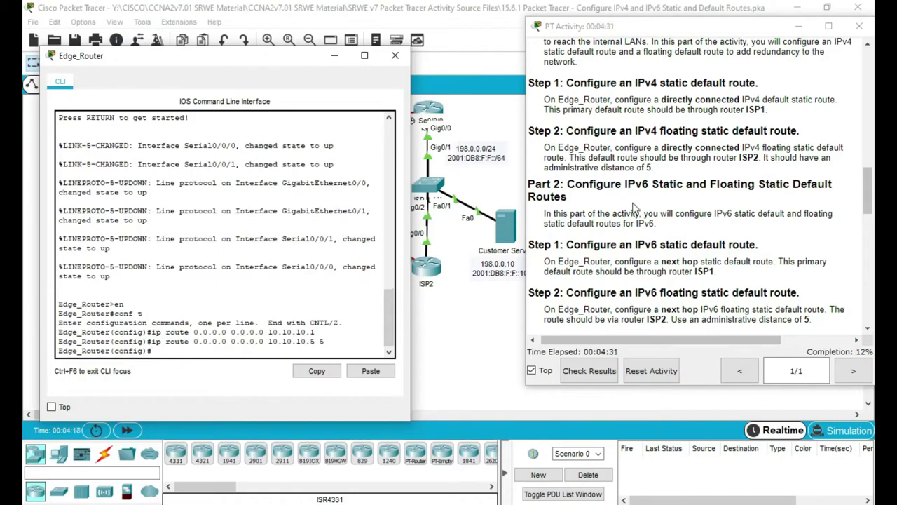
scroll(716, 215, up, 5)
scroll(717, 215, up, 3)
scroll(716, 216, down, 10)
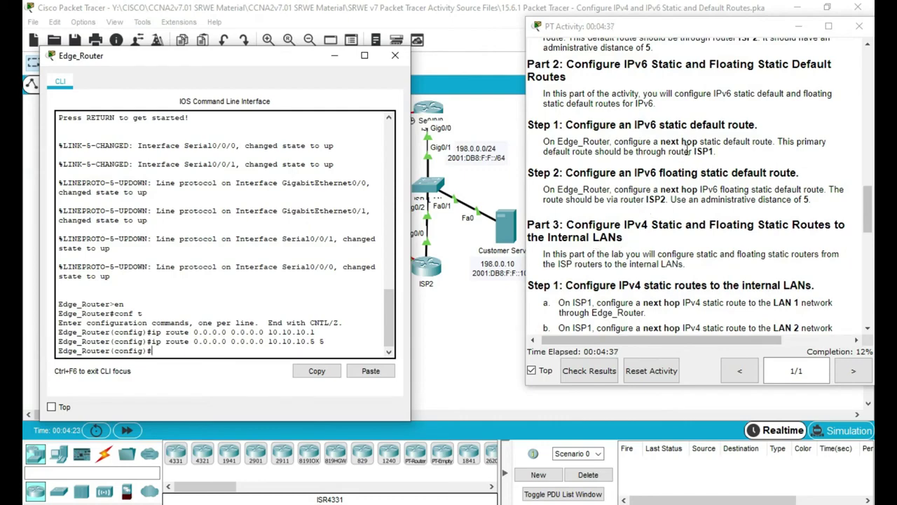
scroll(752, 194, up, 15)
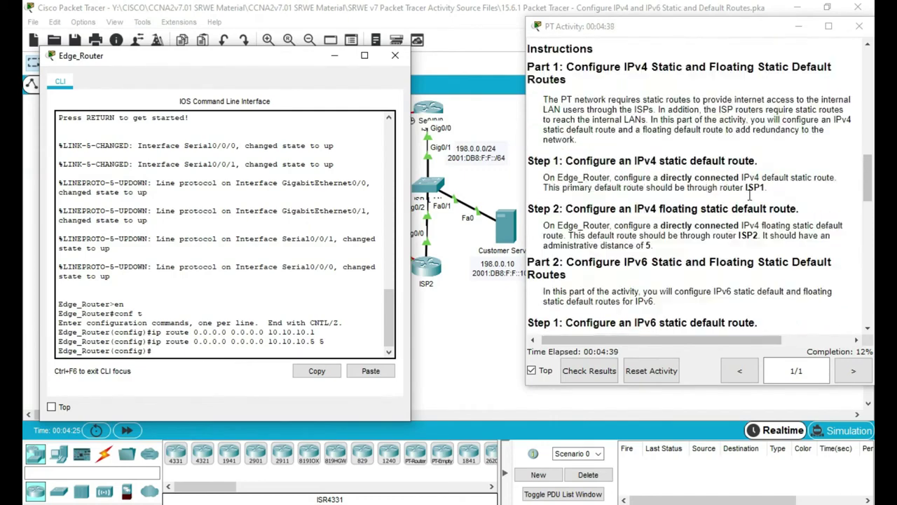
scroll(749, 194, up, 3)
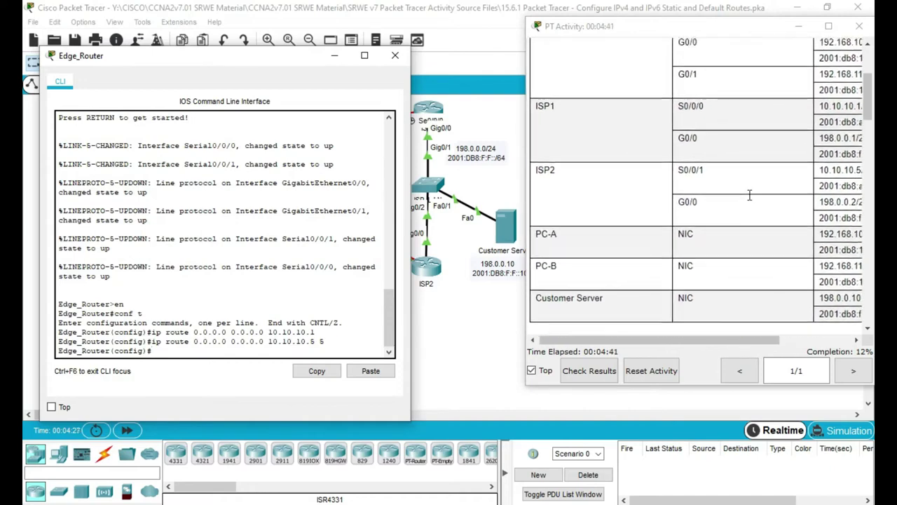
scroll(778, 165, right, 3)
scroll(784, 150, right, 2)
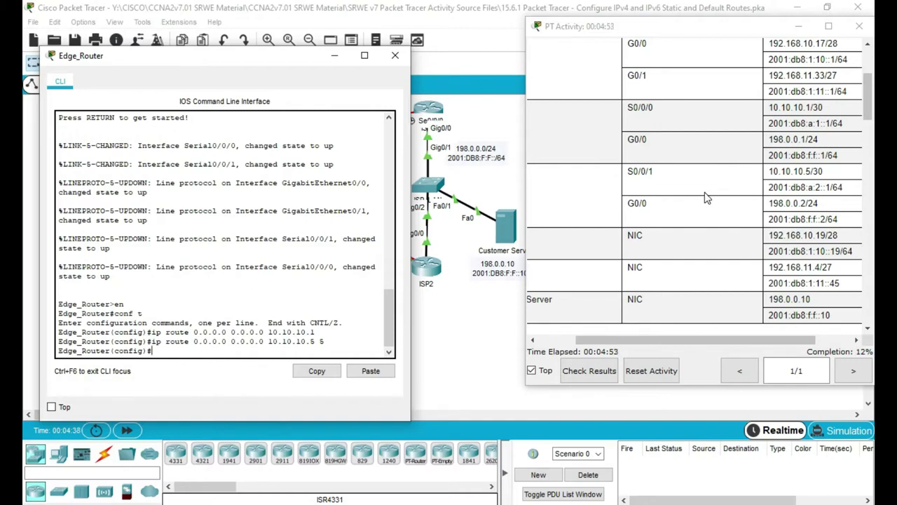
- Copy ISP1's S0/0/0 IPv6 address from the table and try the command ip route ::/0 2001:db8:a:1::1/64 on Edge_Router
drag(769, 124, 844, 124)
key(ctrl+c)
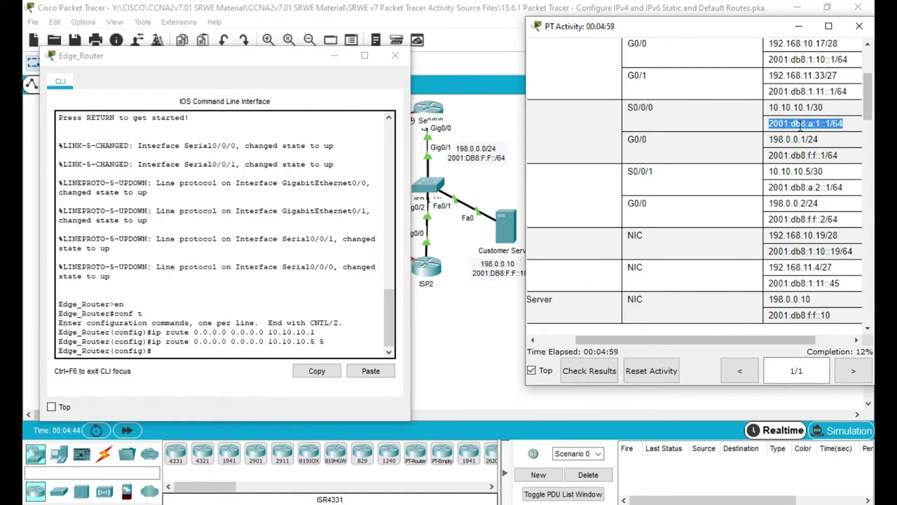
click(212, 352)
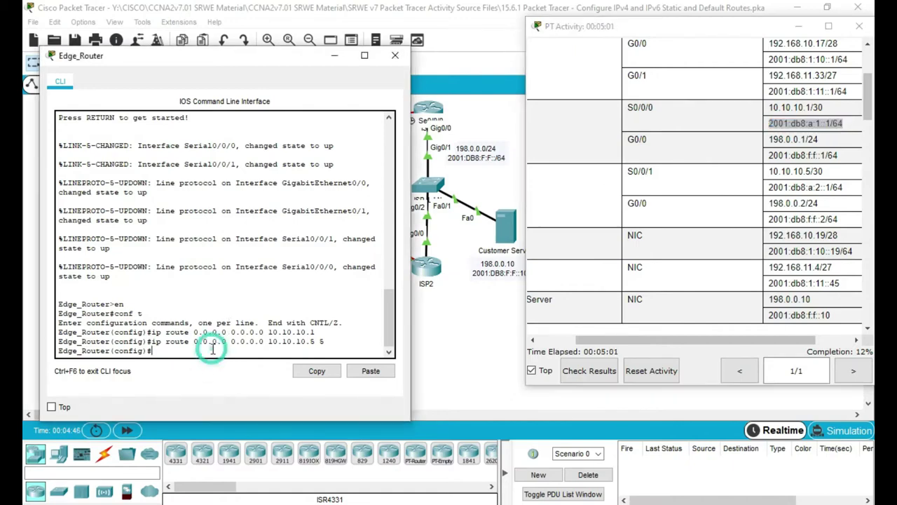
text(ip)
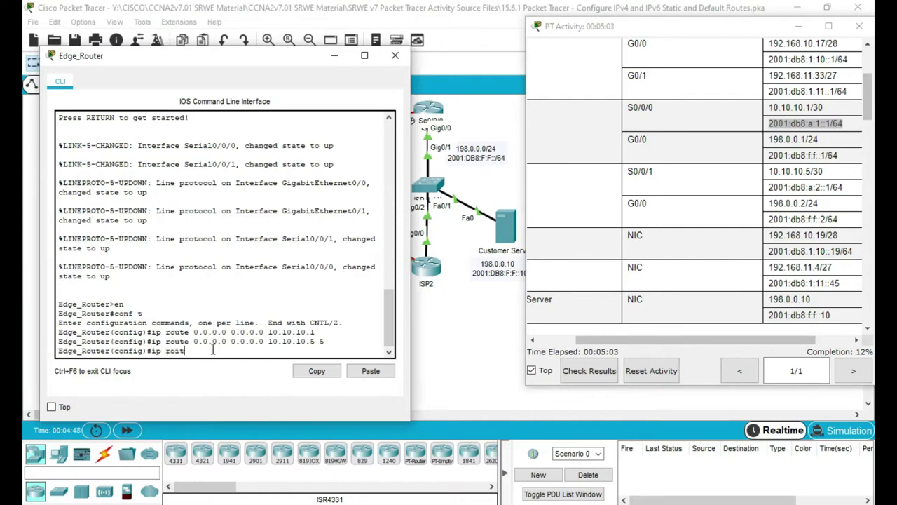
text( rou)
key(Tab)
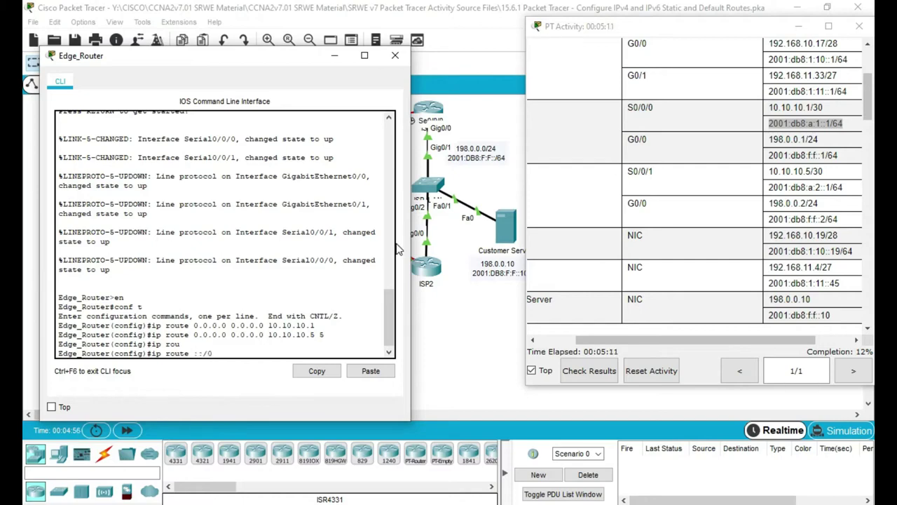
click(371, 370)
key(Return)
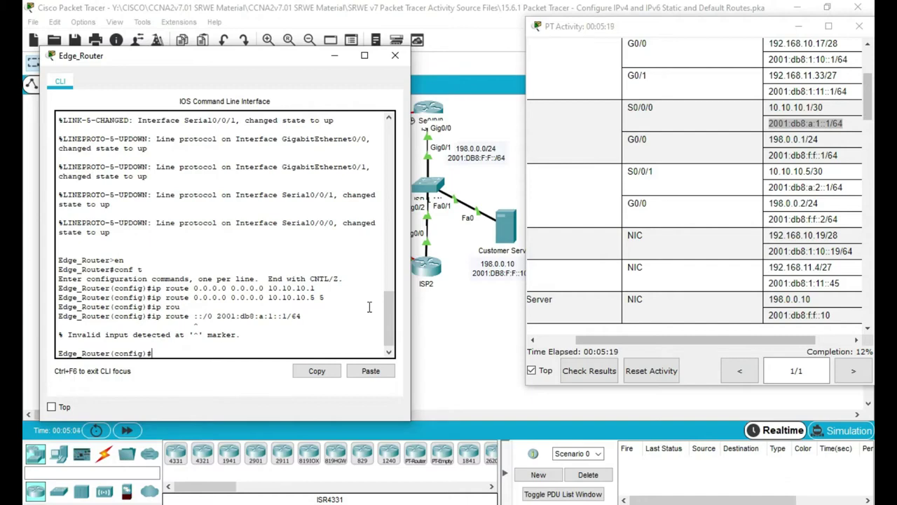
- Correct the command to ipv6 and remove the /64 prefix, configuring ISP1's default route with ipv6 route ::/0 2001:db8:a:1::1
key(Up)
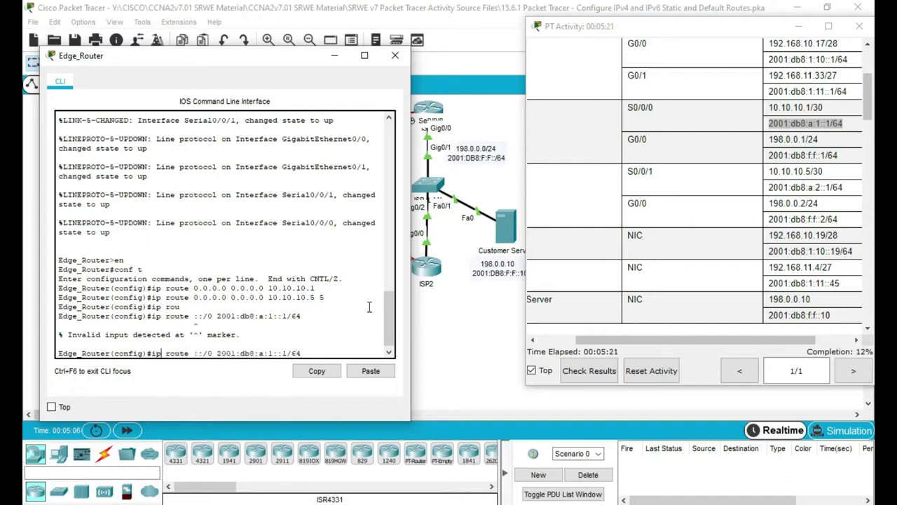
text(v)
text(6)
key(Return)
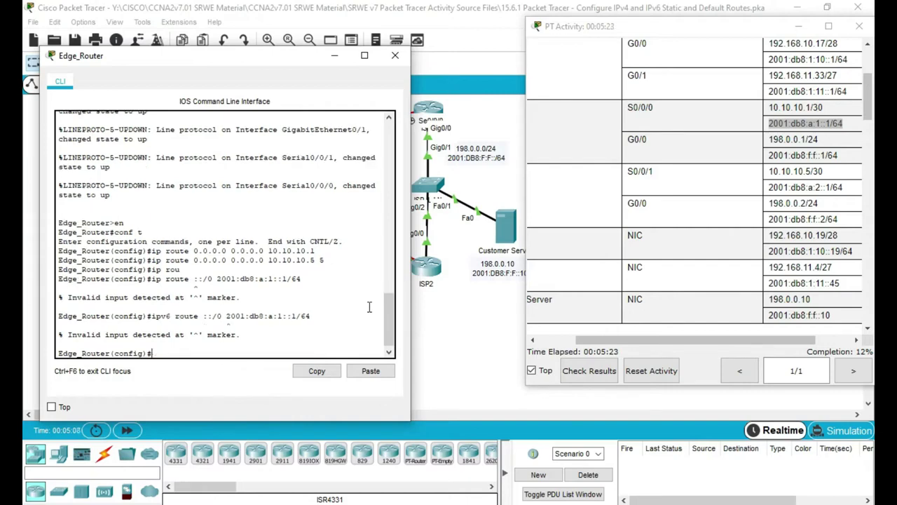
key(Up)
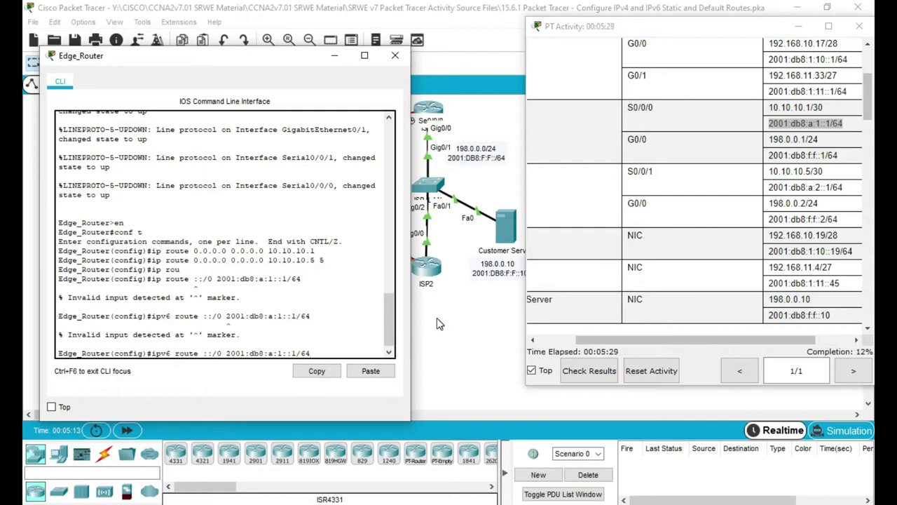
key(BackSpace)
key(BackSpace)
key(BackSpace)
key(Return)
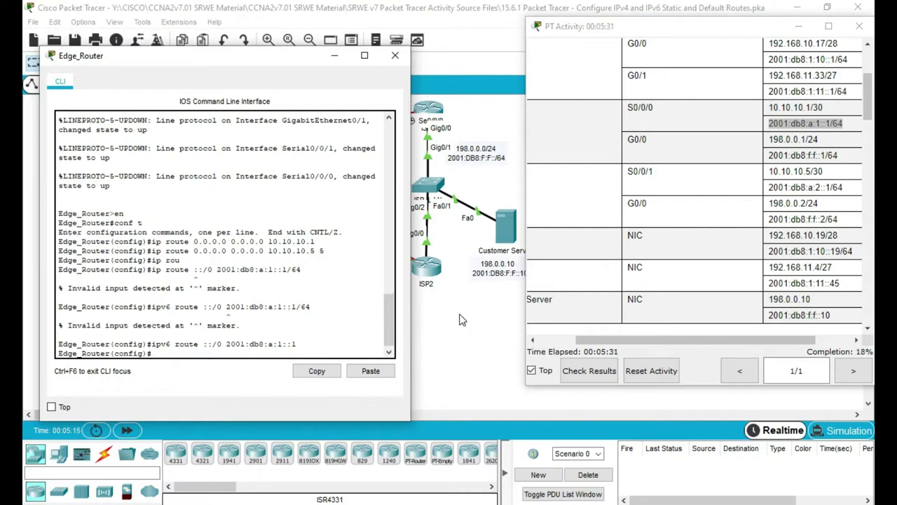
- Check the Part 2 instructions for the IPv6 default routes and copy ISP2's S0/0/1 address 2001:db8:a:2::1 from the addressing table
click(734, 164)
scroll(727, 157, left, 2)
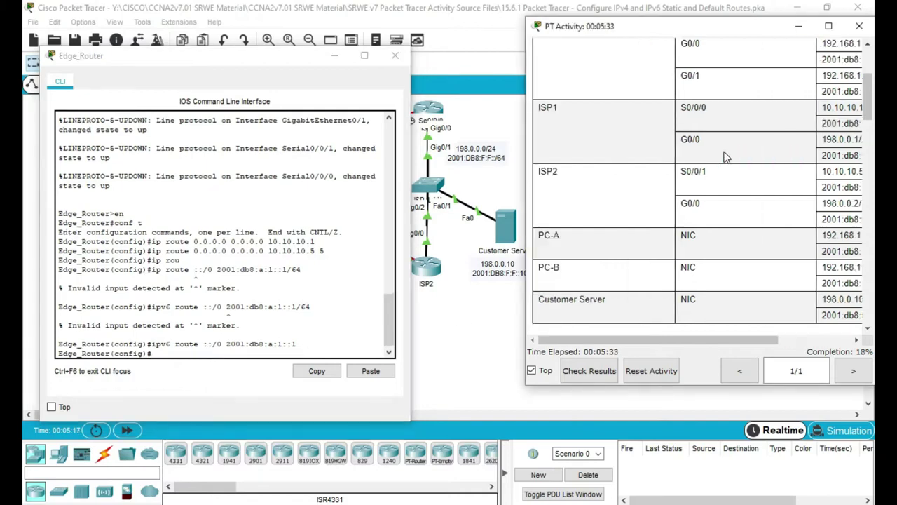
scroll(727, 157, down, 5)
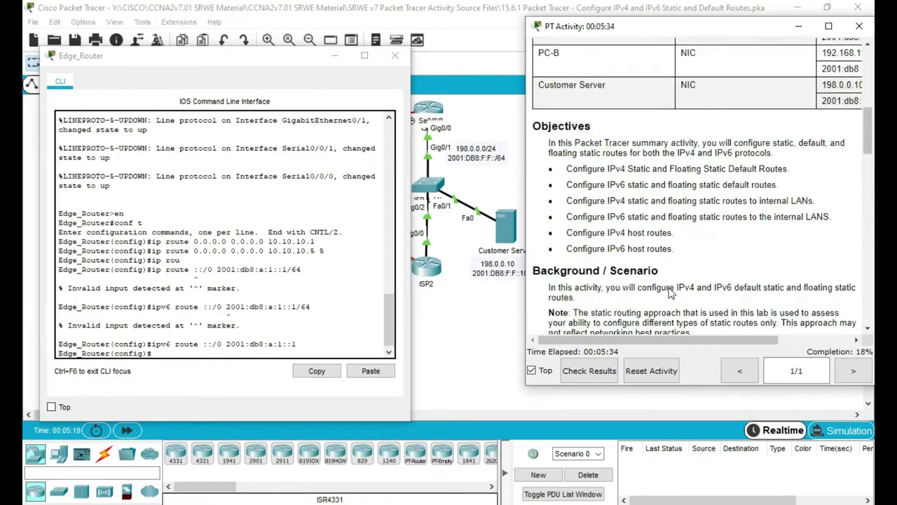
scroll(670, 293, down, 10)
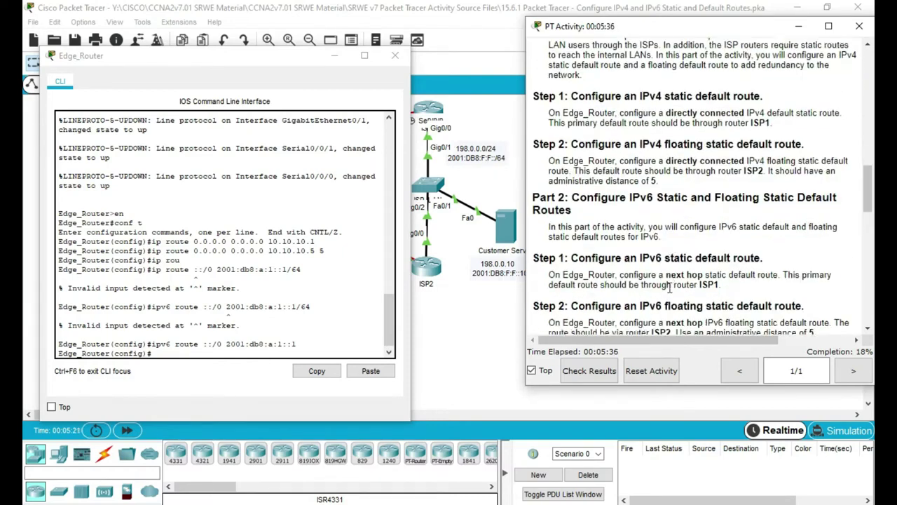
scroll(710, 284, down, 1)
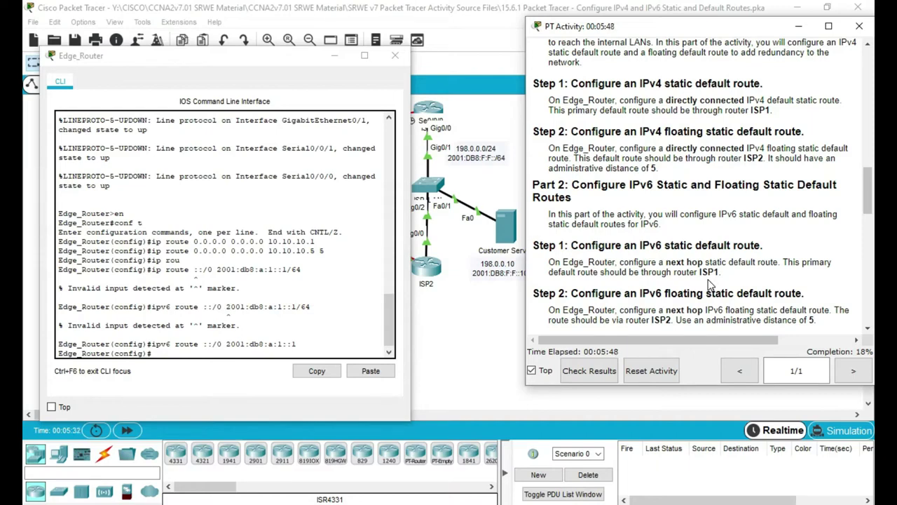
scroll(739, 245, up, 8)
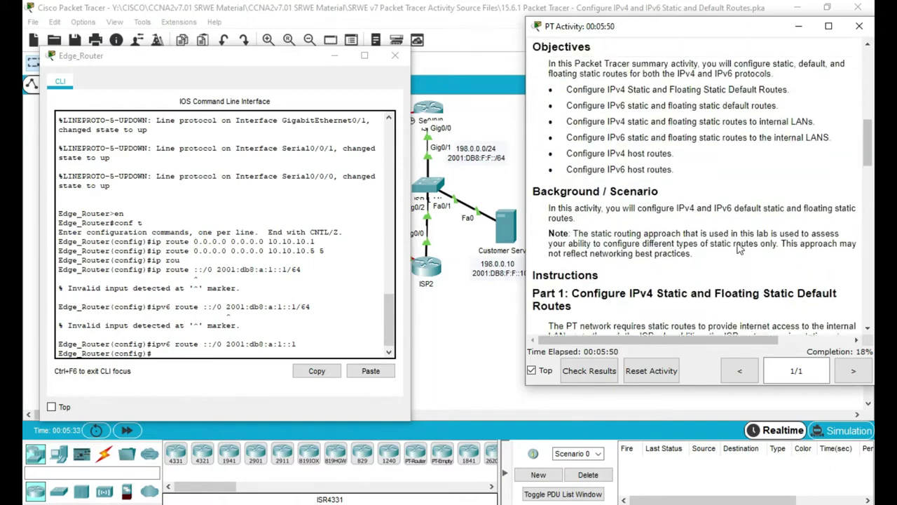
scroll(739, 247, up, 6)
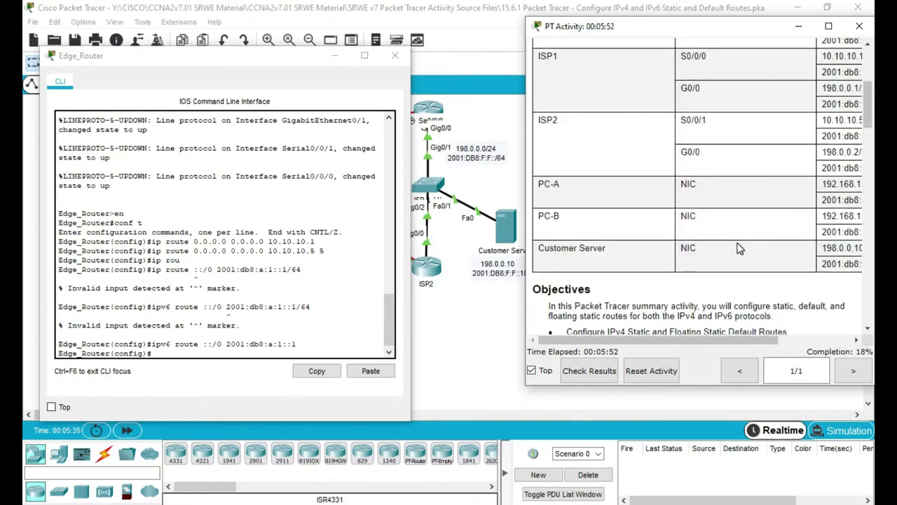
scroll(739, 247, right, 3)
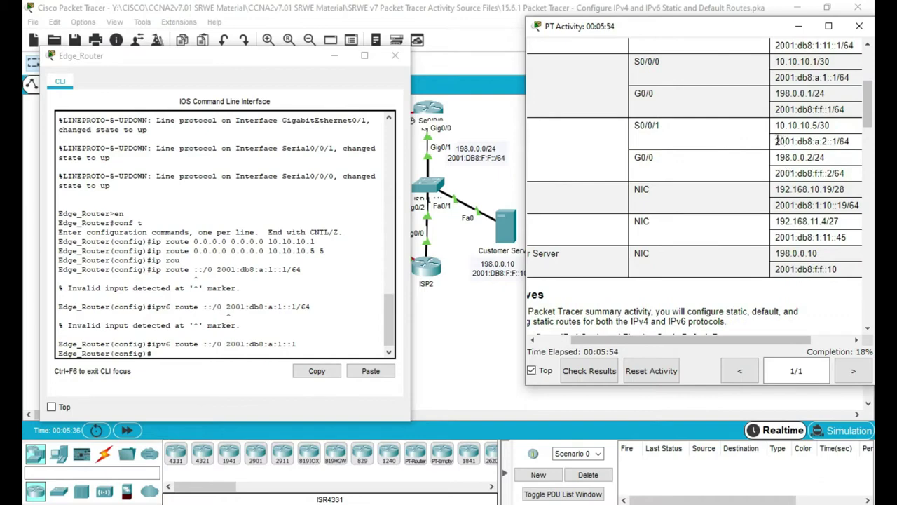
drag(776, 141, 836, 143)
key(ctrl+c)
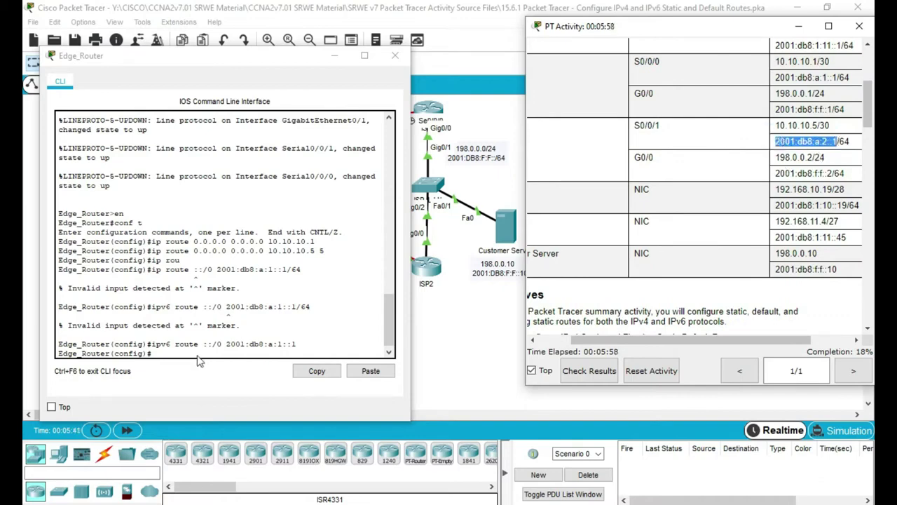
- Configure Edge_Router's IPv6 floating static default route through ISP2 with ipv6 route ::/0 2001:db8:a:2::1 5
scroll(677, 292, down, 10)
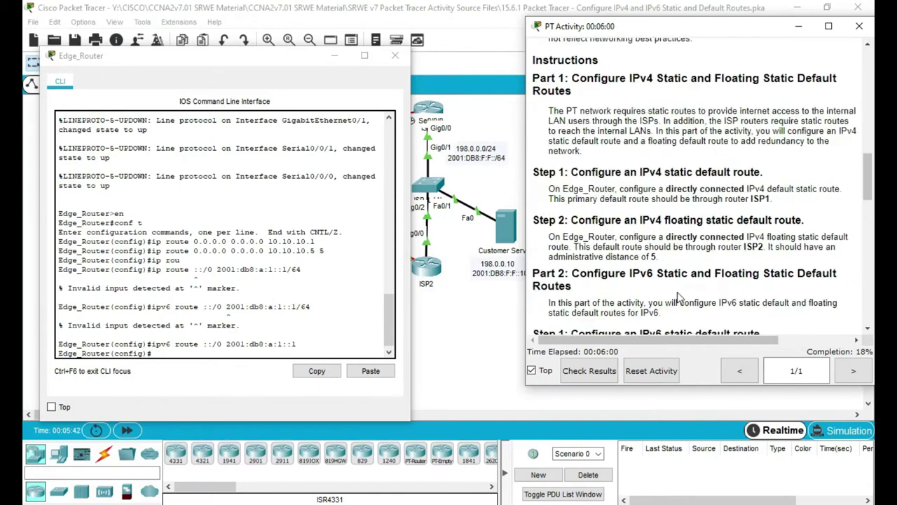
scroll(747, 295, down, 2)
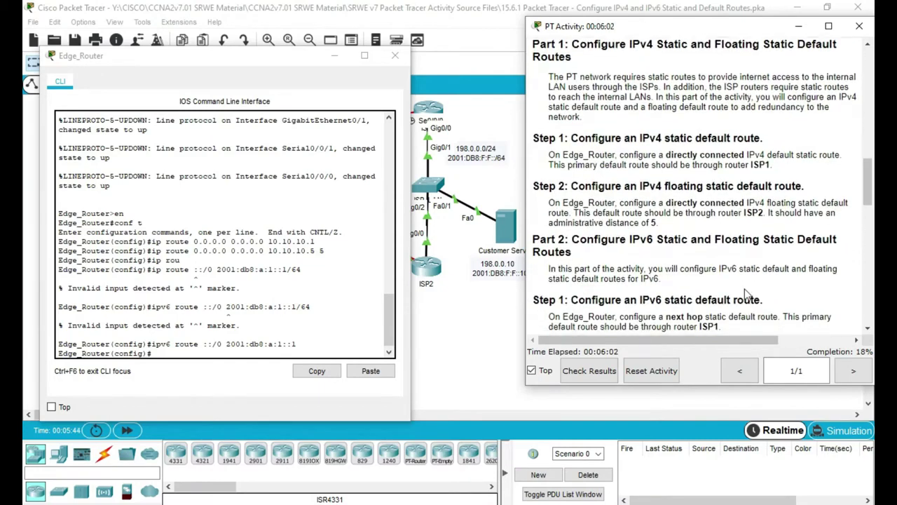
scroll(671, 288, up, 1)
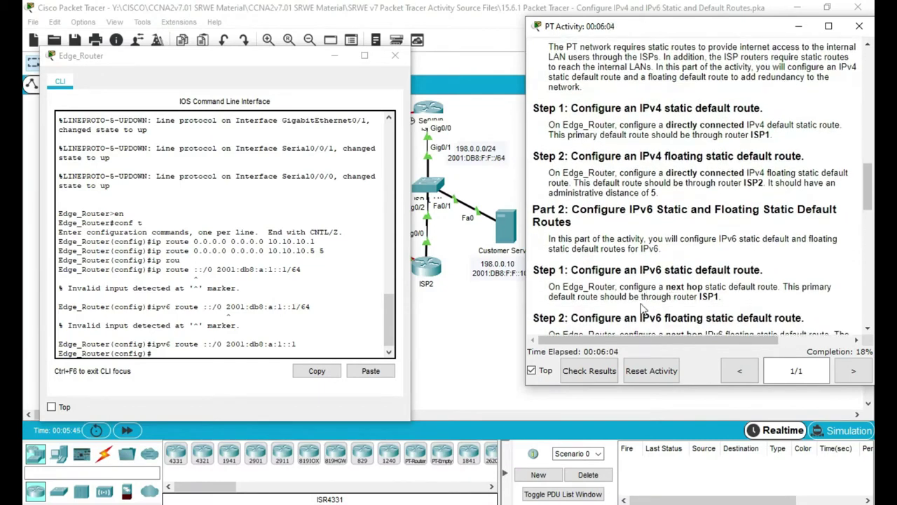
scroll(688, 301, down, 2)
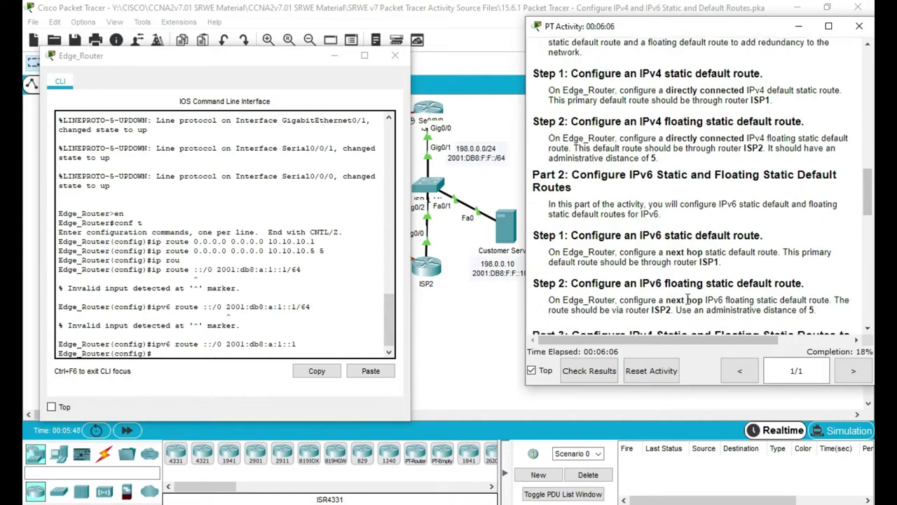
scroll(687, 300, down, 1)
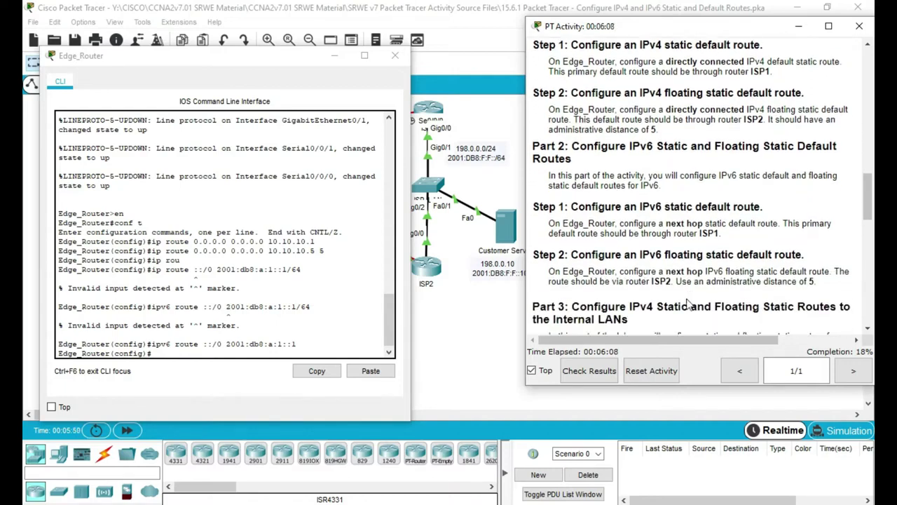
drag(764, 282, 818, 282)
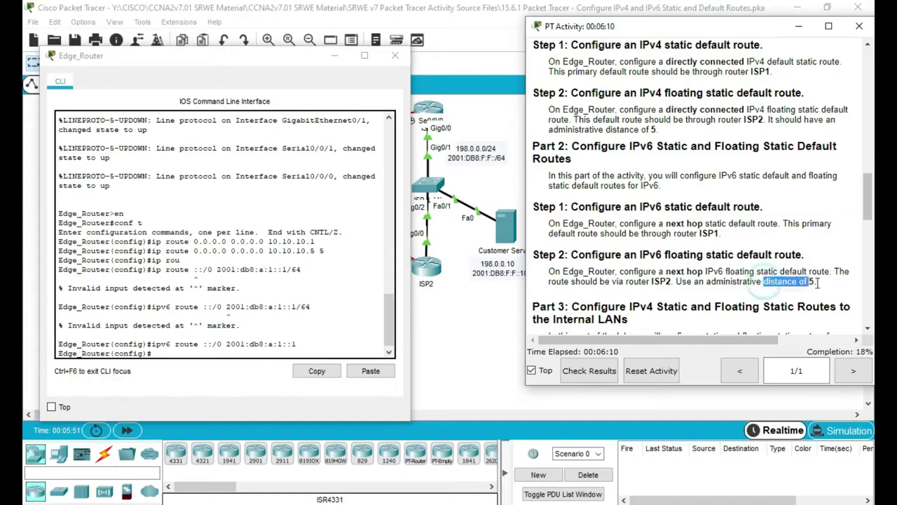
click(818, 282)
click(230, 350)
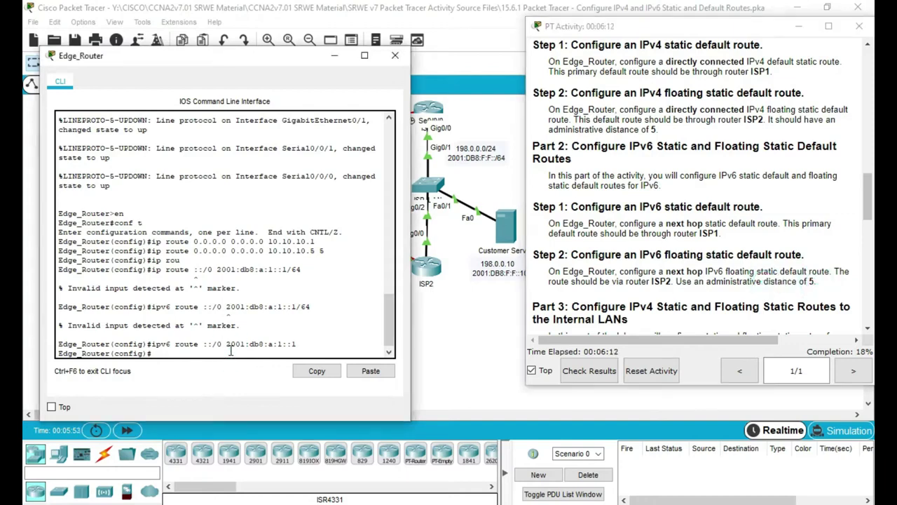
text(ipv6 route ::/0)
click(371, 370)
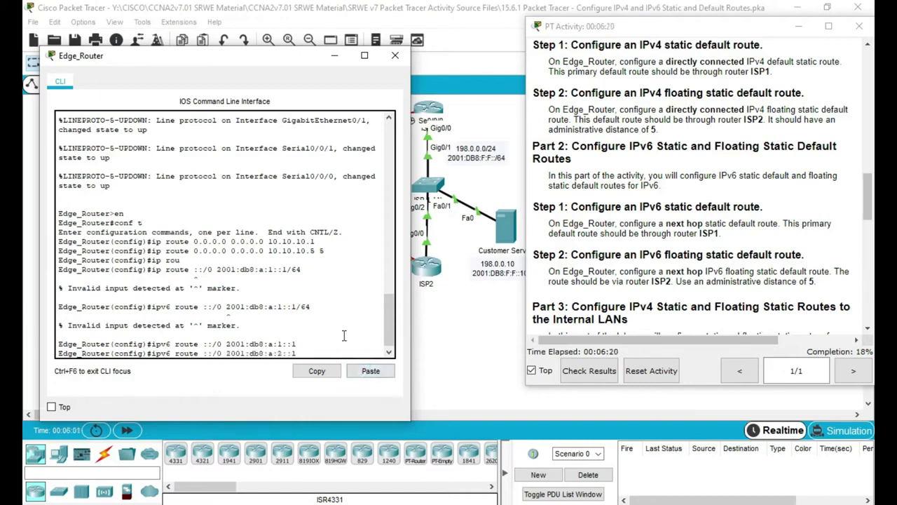
key(Return)
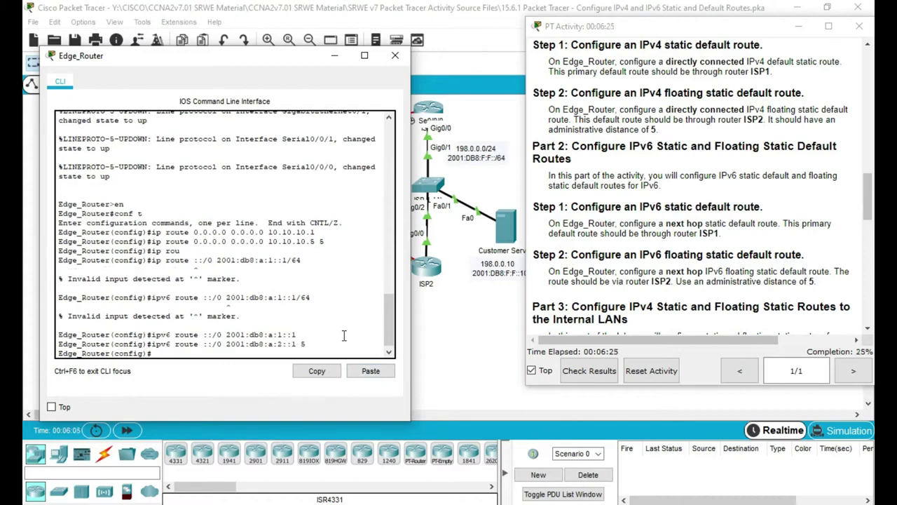
- Read the Part 3 instructions on IPv4 static and floating static routes to the internal LANs
scroll(713, 237, down, 3)
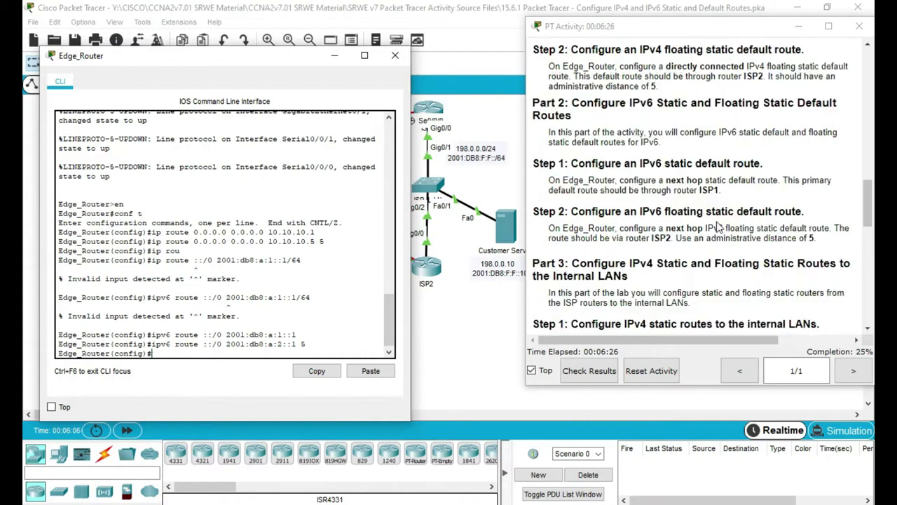
scroll(714, 236, down, 2)
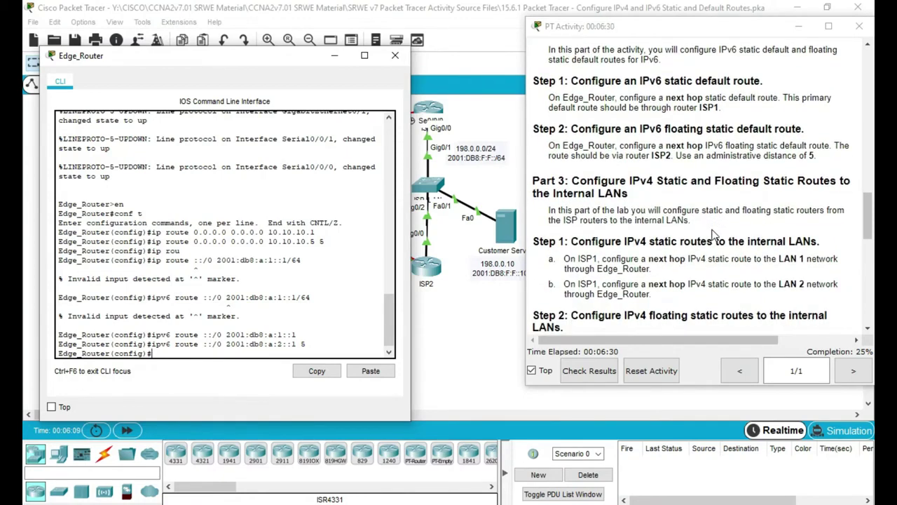
scroll(713, 236, down, 1)
scroll(713, 236, down, 1)
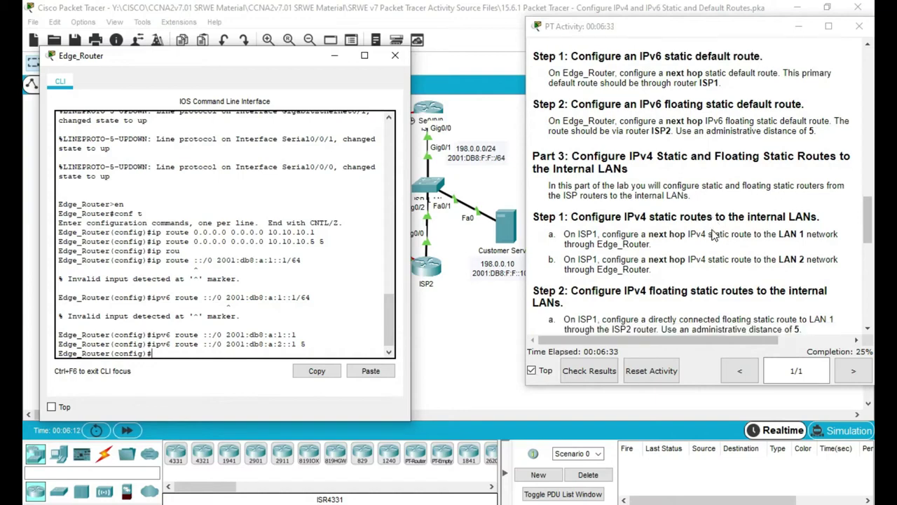
scroll(713, 236, down, 2)
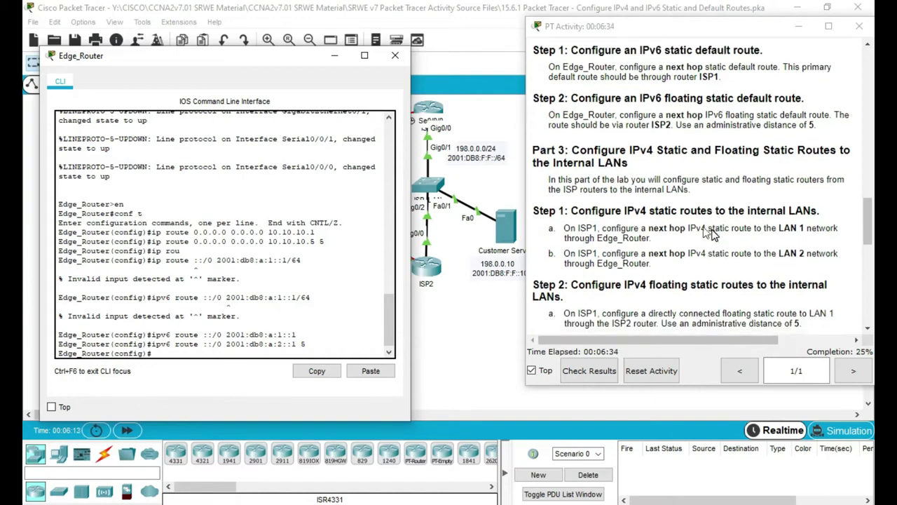
- Close Edge_Router's window, open ISP1's command line and enter global configuration mode with en and conf t
click(395, 58)
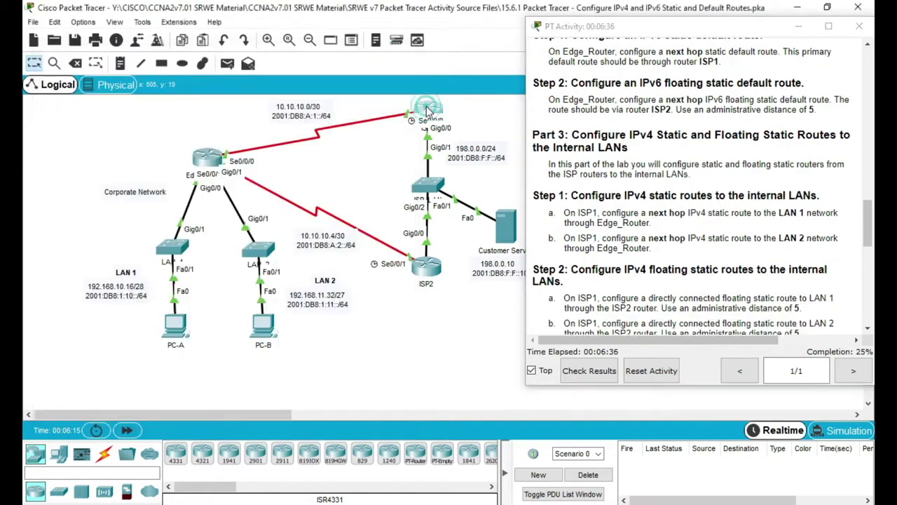
click(429, 109)
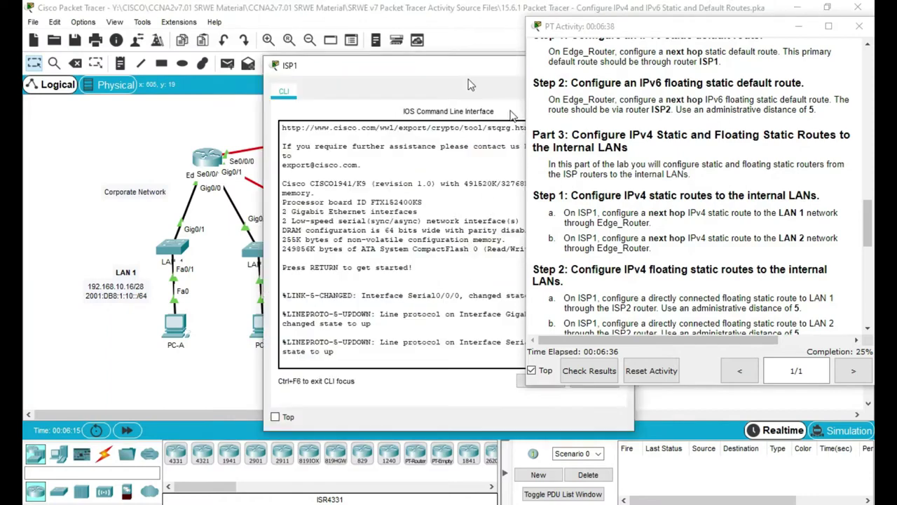
drag(352, 68, 192, 54)
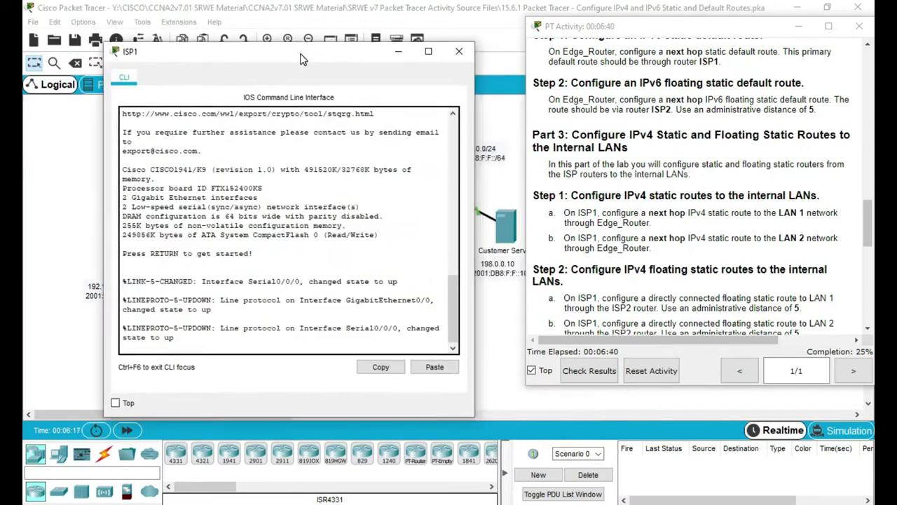
click(300, 352)
key(Return)
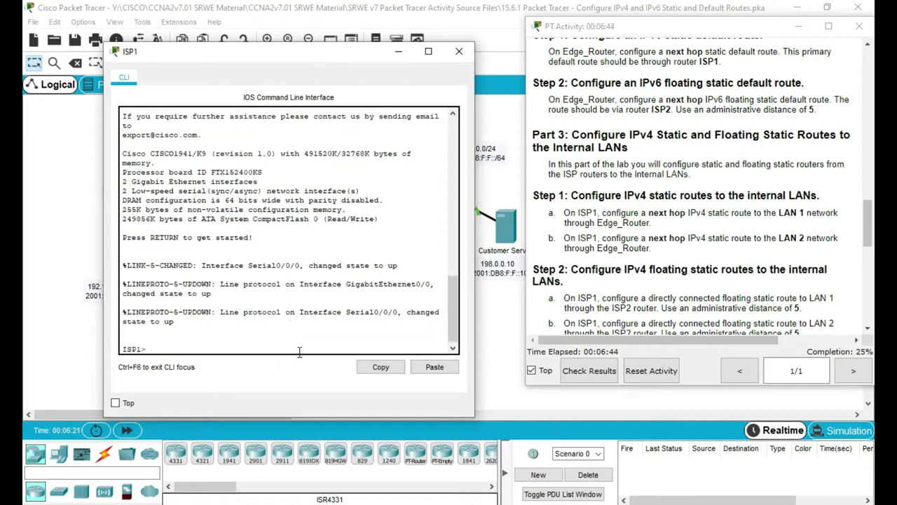
text(en)
key(Return)
text(conf t)
key(Return)
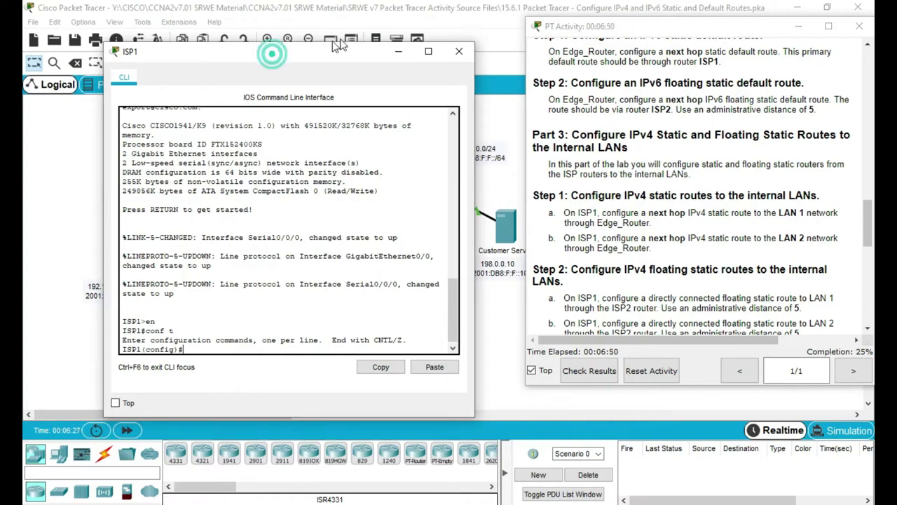
- Examine the interface addresses of Edge_Router and ISP1 in the addressing table for the LAN 1 static route
drag(273, 60, 331, 38)
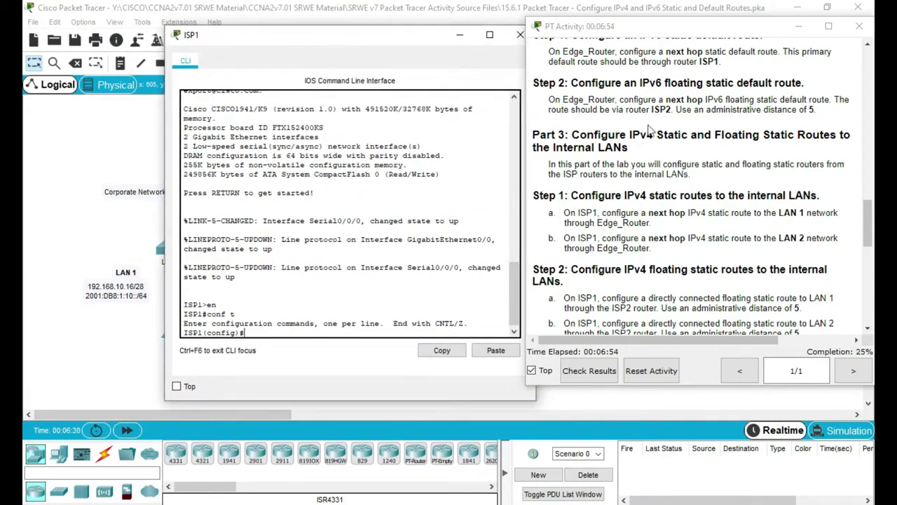
scroll(650, 130, up, 15)
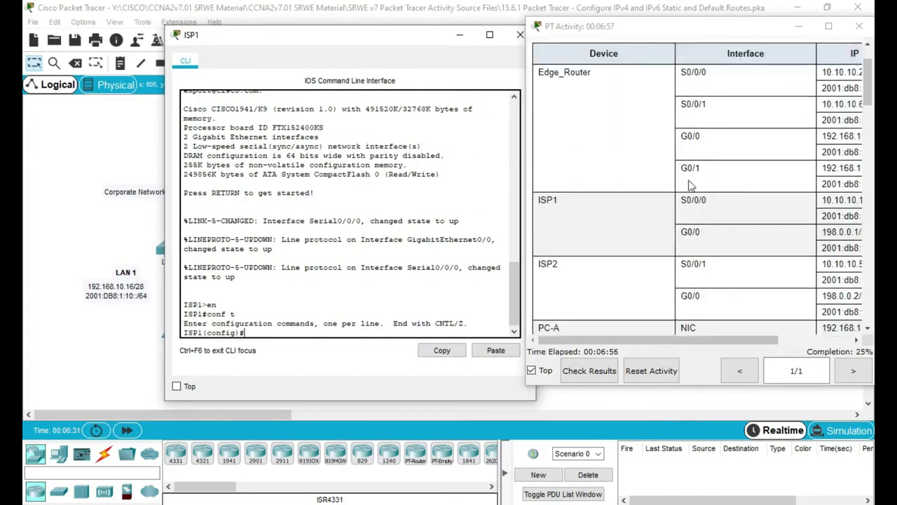
scroll(691, 188, down, 2)
scroll(689, 182, right, 1)
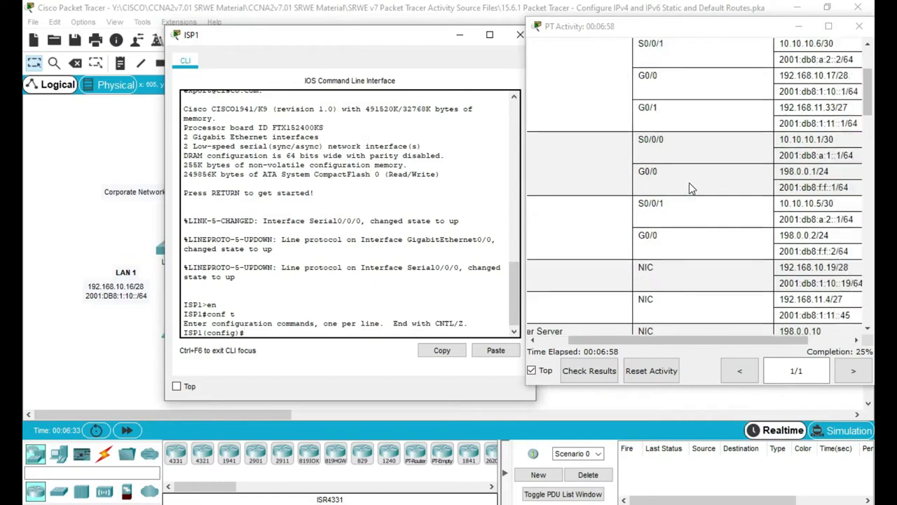
scroll(689, 182, left, 2)
scroll(689, 183, right, 2)
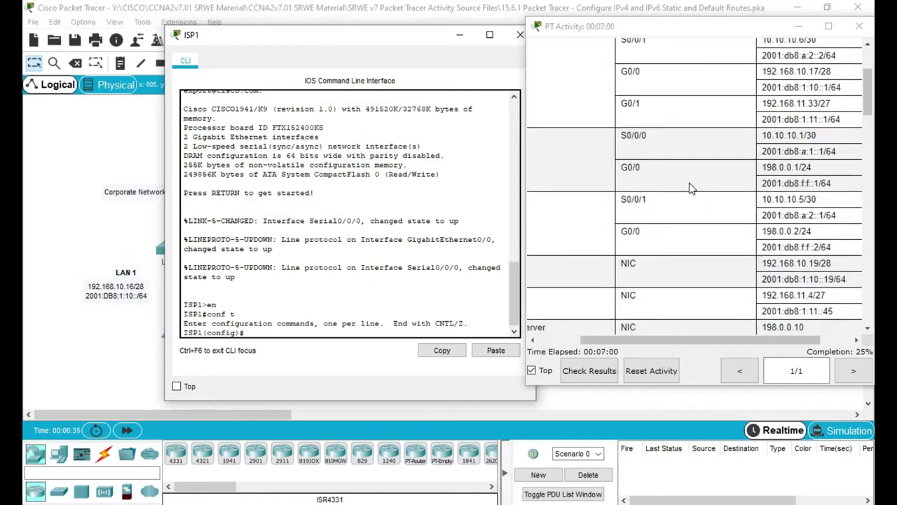
scroll(689, 188, left, 2)
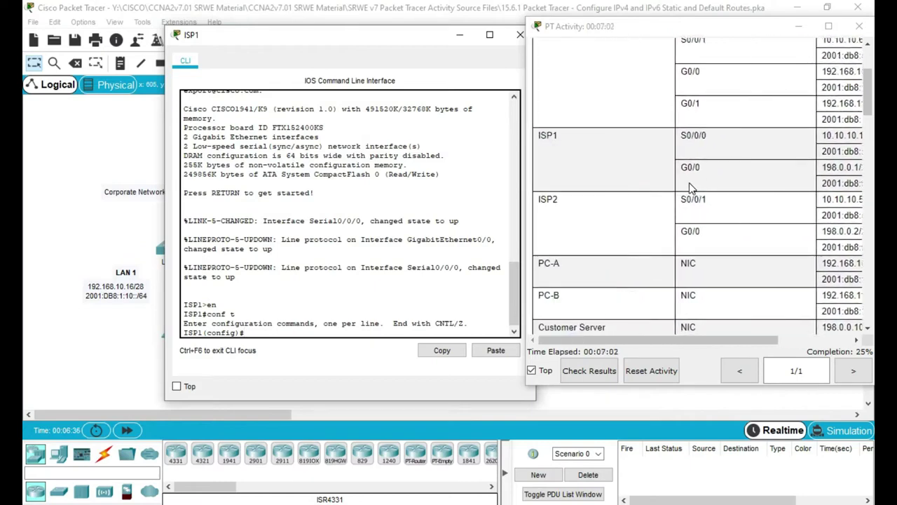
scroll(773, 234, right, 2)
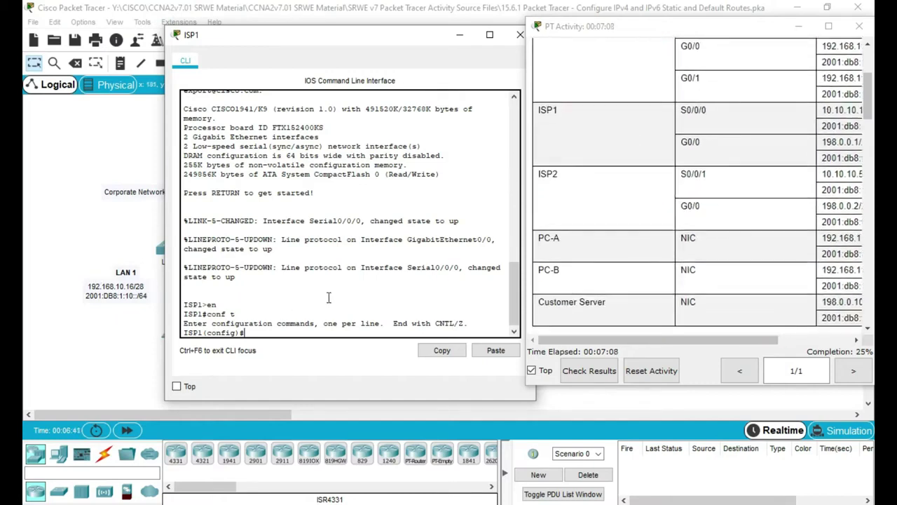
- Configure ISP1's static route to LAN 1 with ip route 192.168.10.16 255.255.255.240 10.10.10.2, and move its window off the topology
text(ip route 192.168.10.)
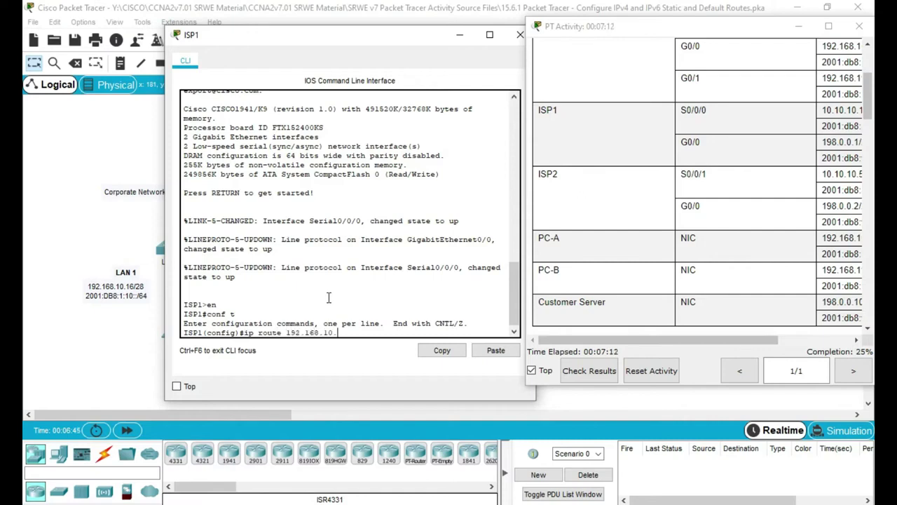
text(16 255.255.255.240 10.10.10.2)
key(Return)
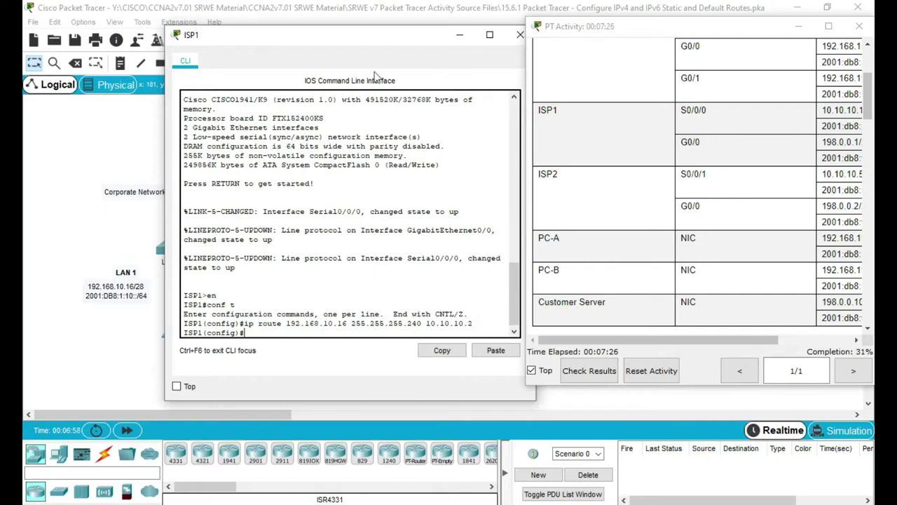
drag(344, 44, 519, 28)
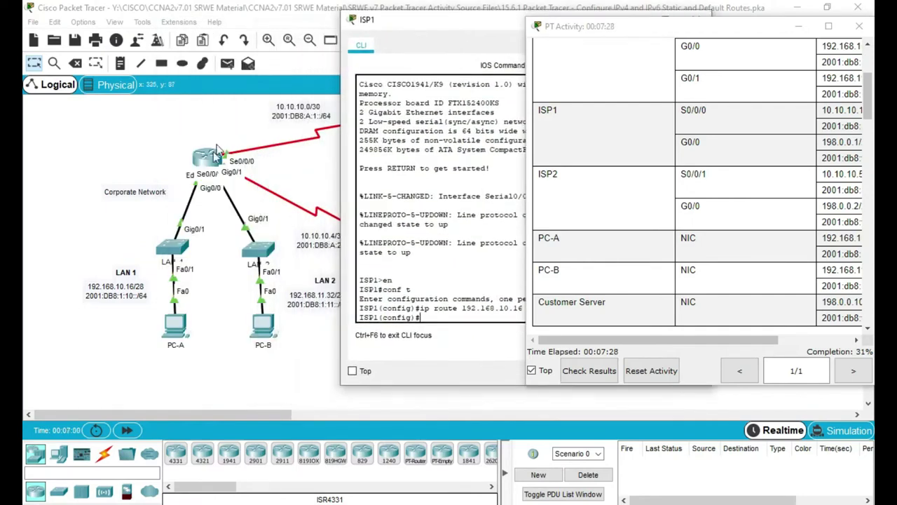
- Examine the Edge_Router and ISP1 interface addresses and the LAN 2 network in the topology for the LAN 2 static route
scroll(699, 183, up, 3)
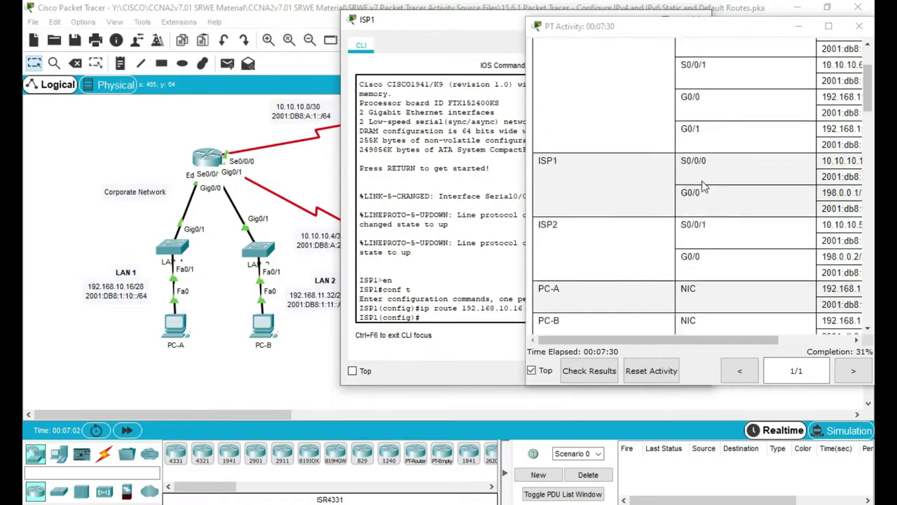
scroll(791, 172, right, 2)
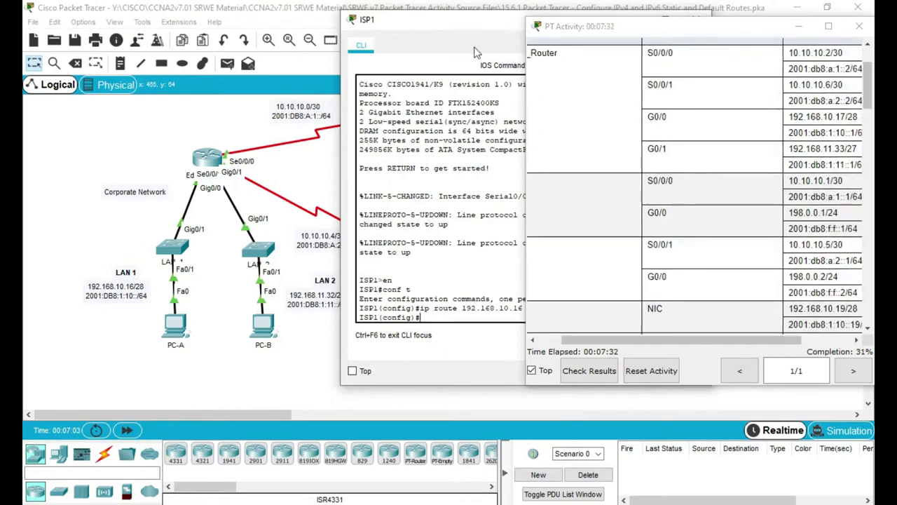
drag(462, 25, 312, 34)
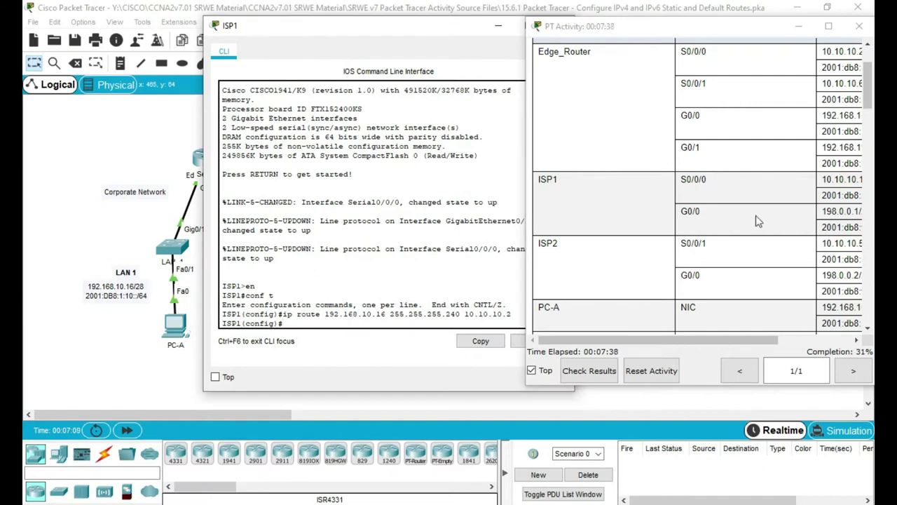
scroll(756, 215, right, 2)
mouse_move(309, 31)
mouse_down()
mouse_move(458, 22)
mouse_move(435, 28)
mouse_up()
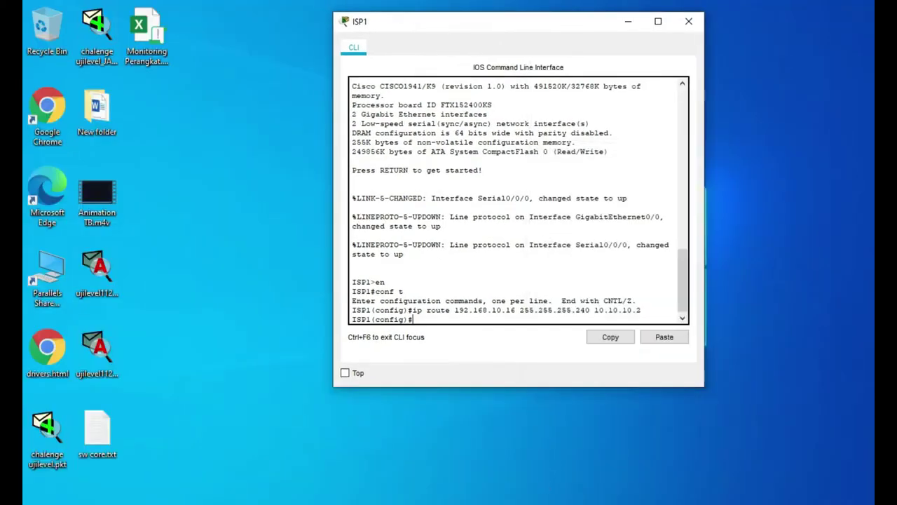
click(469, 471)
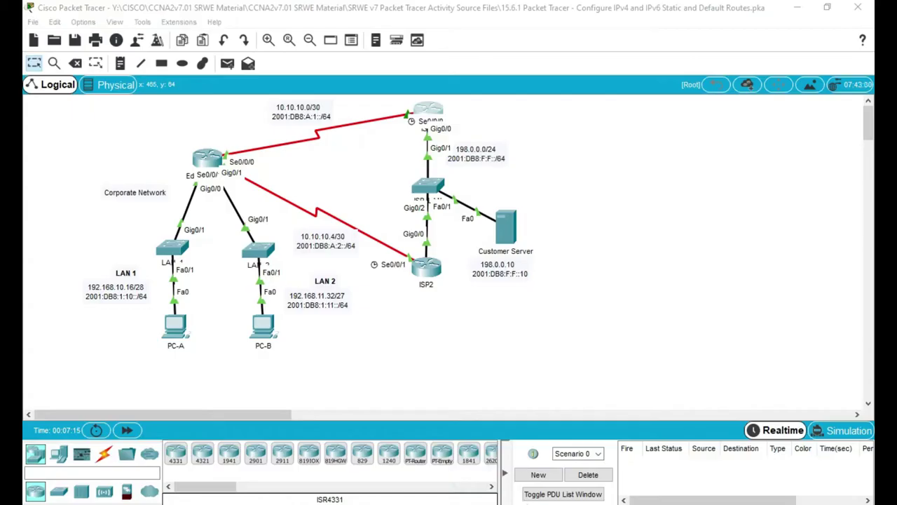
mouse_move(530, 498)
click(544, 469)
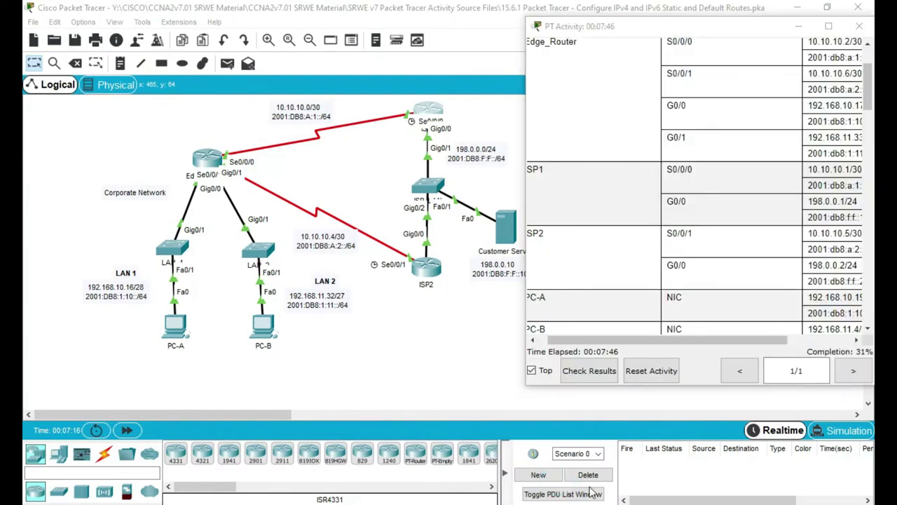
click(638, 449)
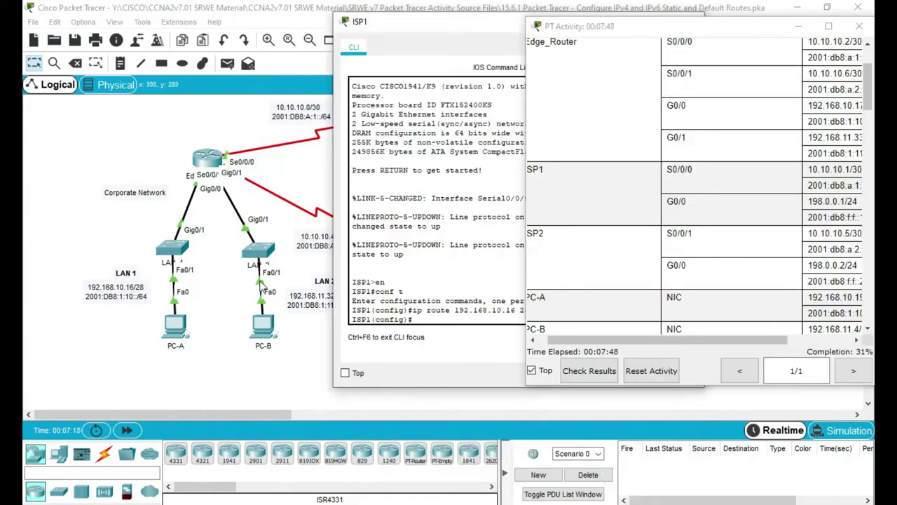
- Configure ISP1's next-hop static route to LAN 2 with ip route 192.168.11.32 255.255.255.224 10.10.10.2
drag(419, 36, 214, 40)
key(Up)
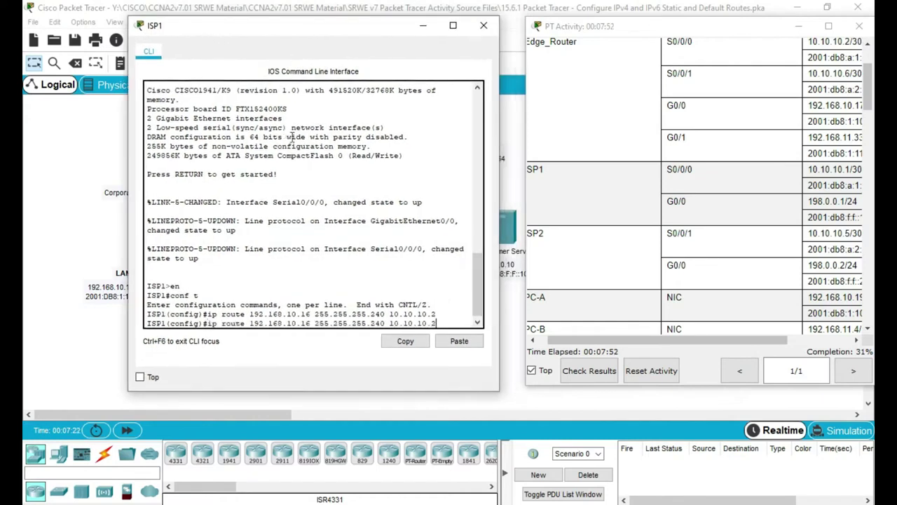
key(Left)
key(BackSpace)
text(4)
key(Left)
key(Left)
key(Left)
key(Left)
key(Left)
key(Left)
key(Left)
key(Left)
key(Left)
key(Left)
key(Left)
key(Left)
key(Left)
key(Left)
key(Left)
key(Left)
key(Left)
key(Left)
key(Left)
key(BackSpace)
key(BackSpace)
text(32)
drag(281, 35, 245, 40)
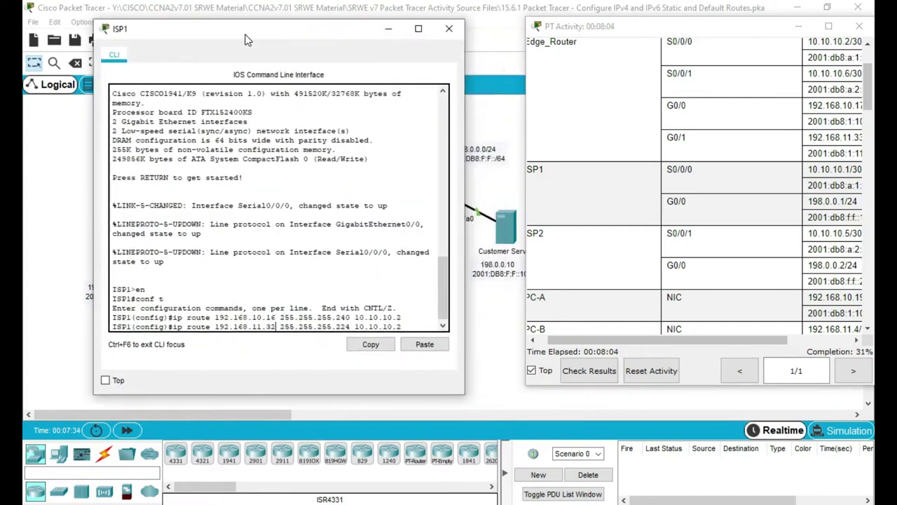
key(Return)
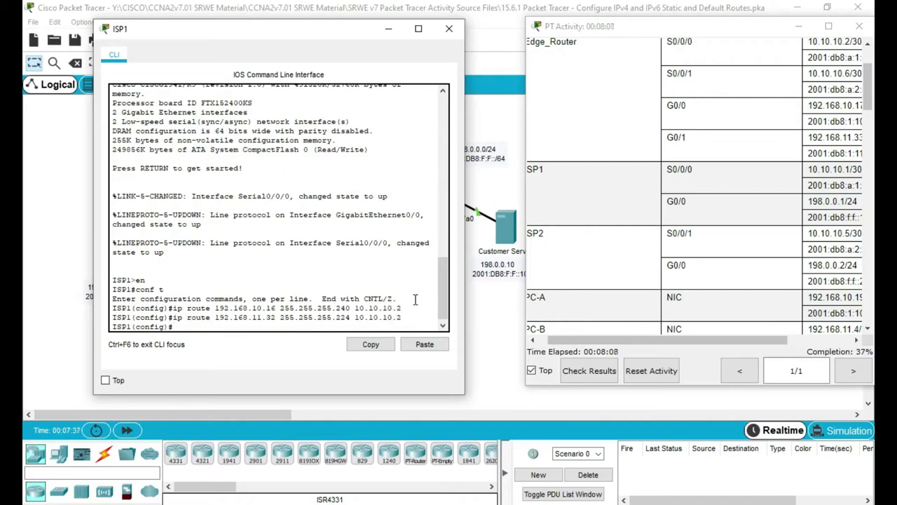
- Read the Part 3 Step 2 instructions on IPv4 floating static routes from ISP1 to the internal LANs
scroll(684, 278, down, 10)
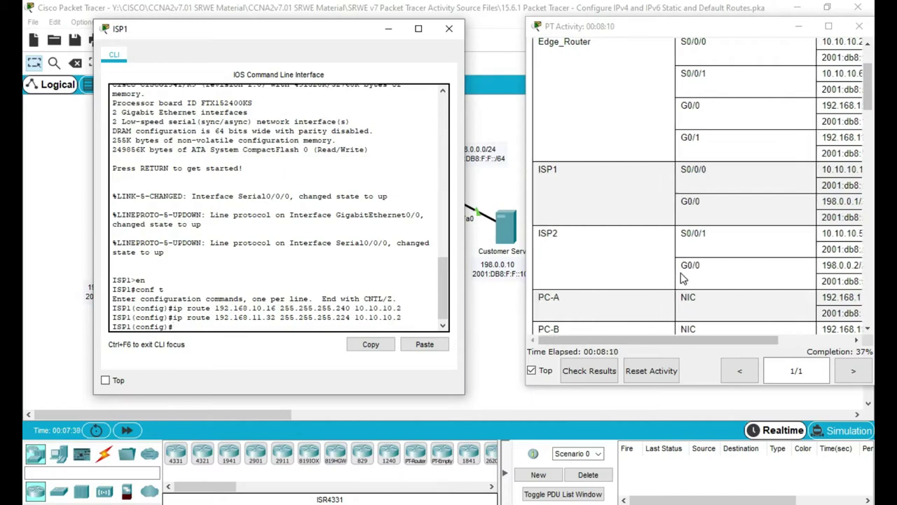
scroll(684, 278, down, 10)
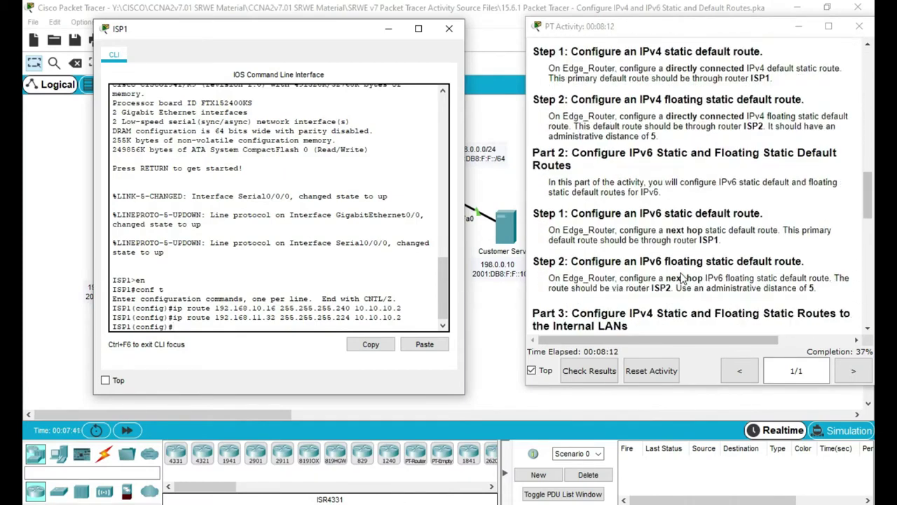
scroll(683, 278, down, 4)
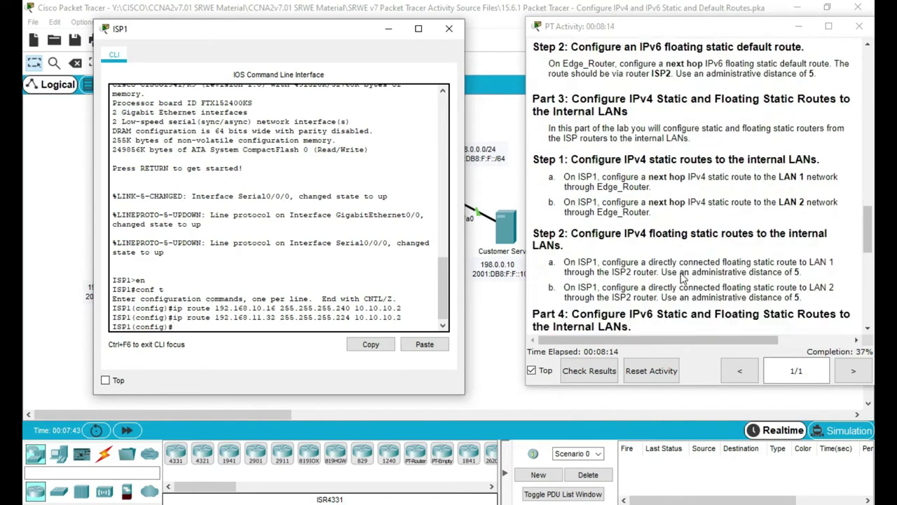
scroll(684, 279, down, 2)
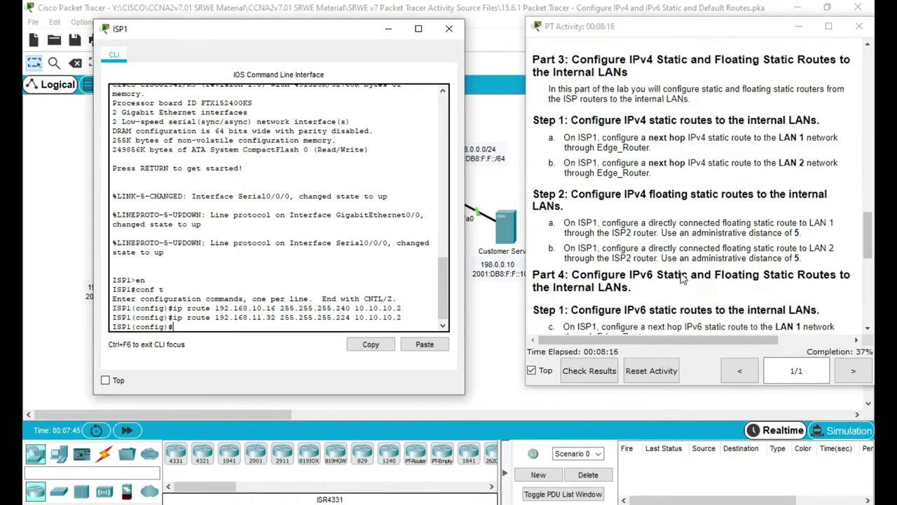
scroll(684, 278, down, 1)
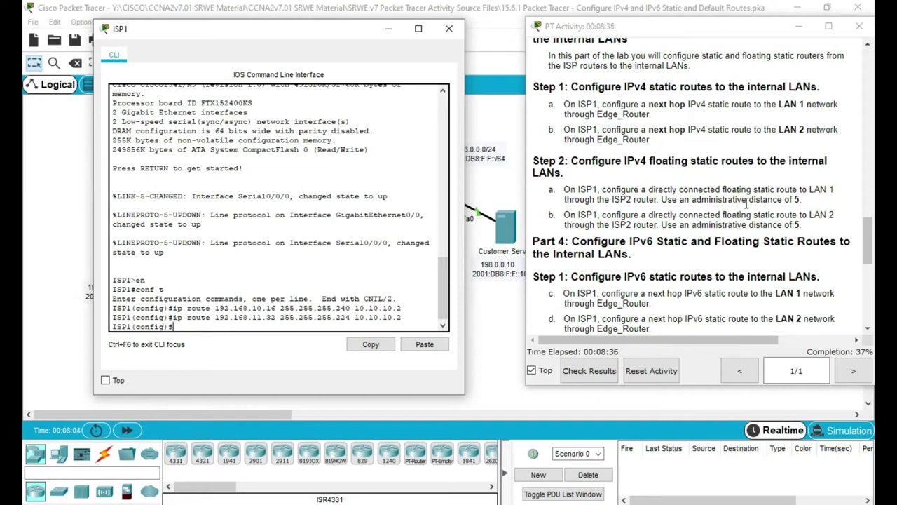
triple_click(620, 199)
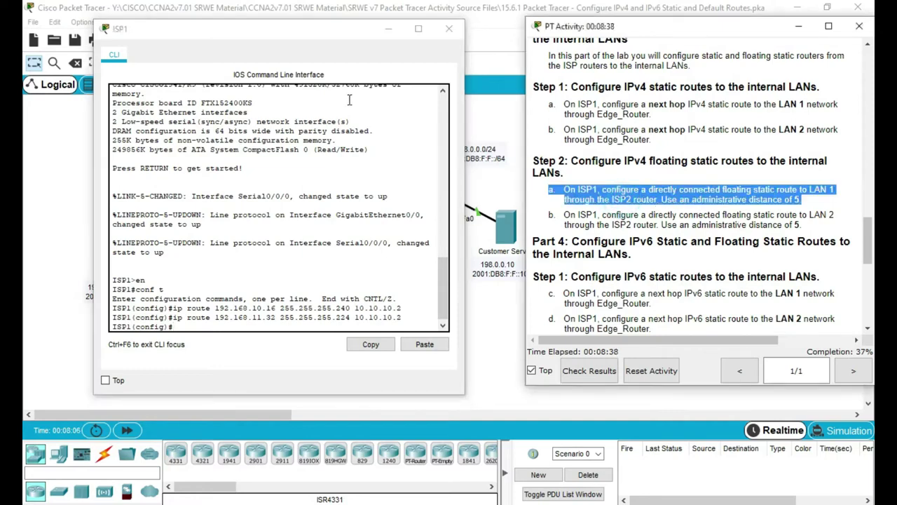
drag(286, 30, 333, 23)
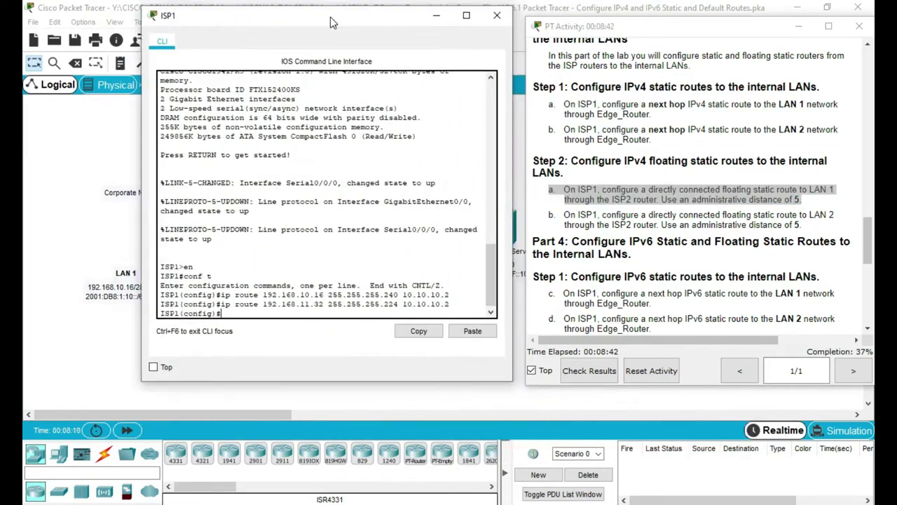
click(620, 189)
- Configure ISP1's directly connected floating static route to LAN 1 with ip route 192.168.10.16 255.255.255.240 g0/0 5
click(231, 314)
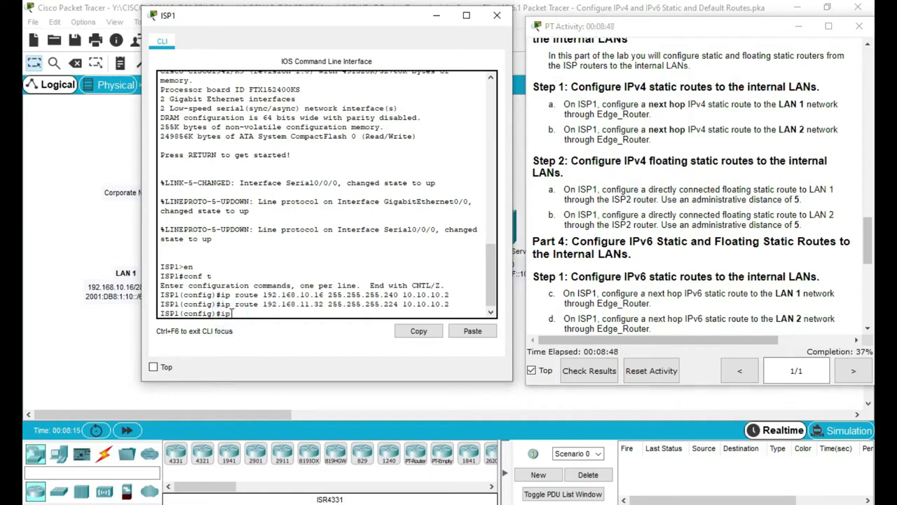
text(ip route 192.168.10.16)
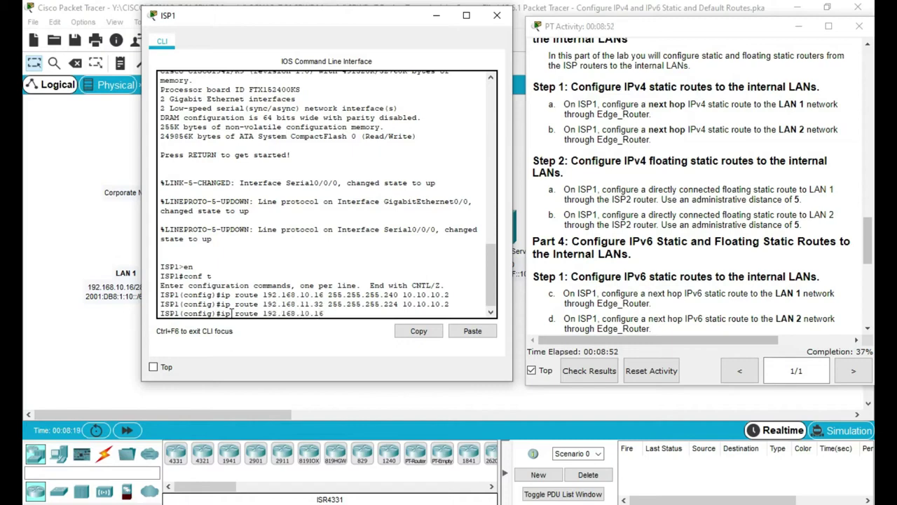
text( 255.255.255.240 g0/0)
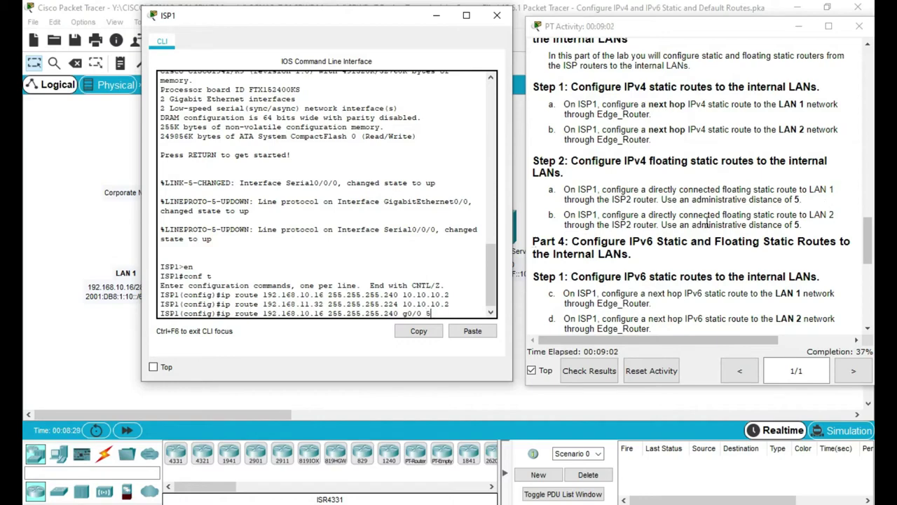
text( 5)
key(Return)
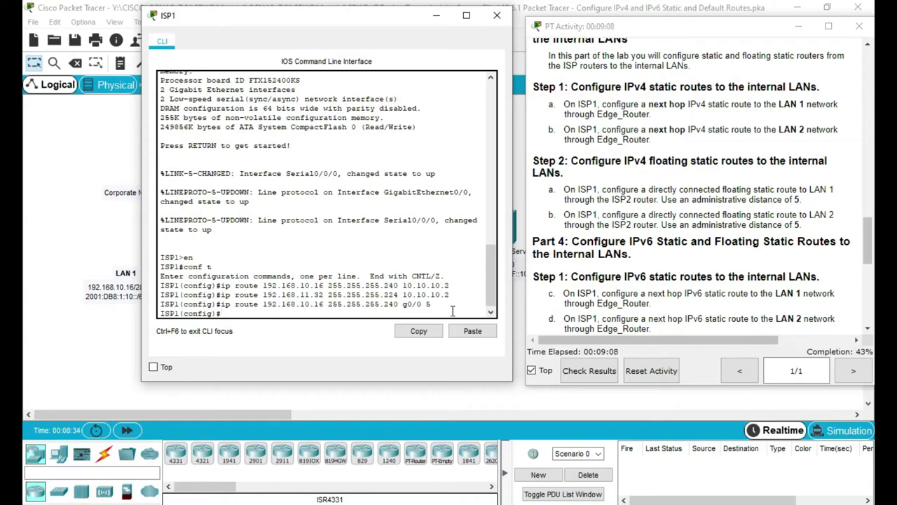
- Configure ISP1's directly connected floating static route to LAN 2 with ip route 192.168.11.32 255.255.255.224 g0/0 5
key(Up)
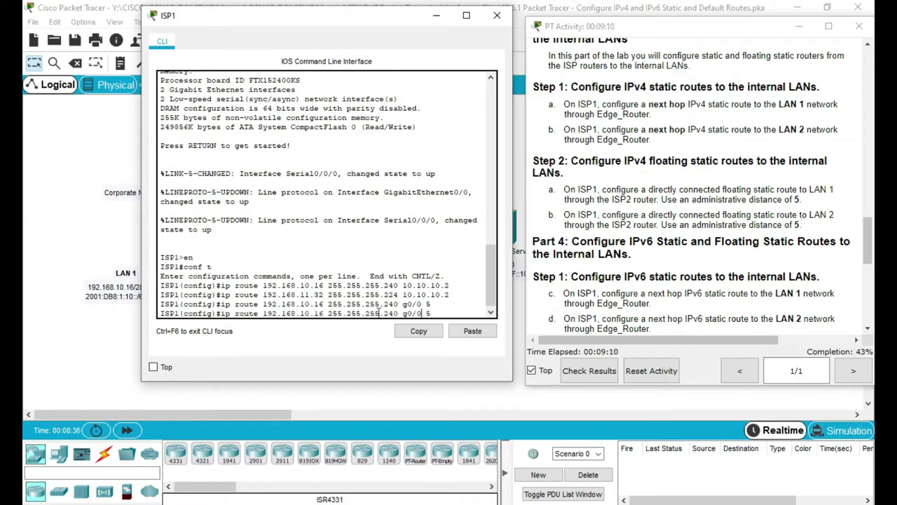
key(BackSpace)
text(1)
key(BackSpace)
text(0)
key(BackSpace)
key(BackSpace)
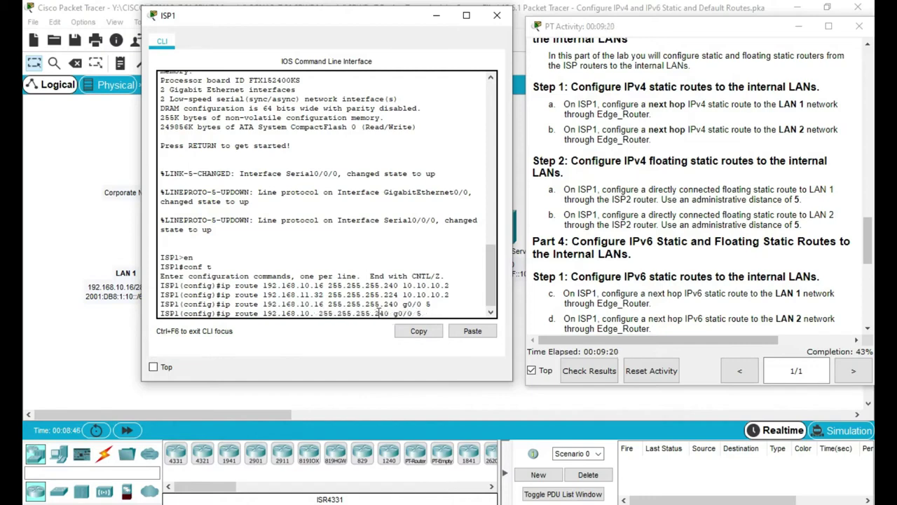
text(32)
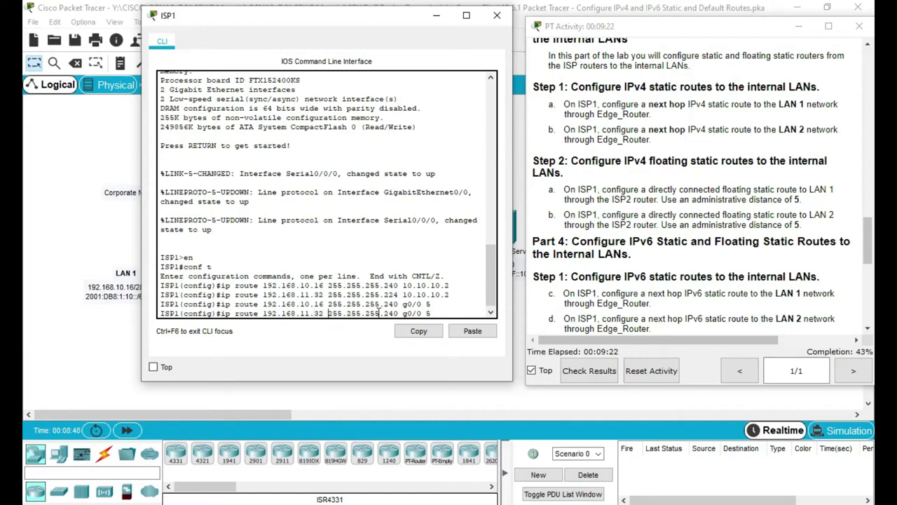
key(Right)
key(Right)
key(Right)
key(Right)
key(Right)
key(Right)
key(Right)
key(Right)
key(Right)
key(BackSpace)
key(BackSpace)
text(2)
drag(308, 28, 273, 28)
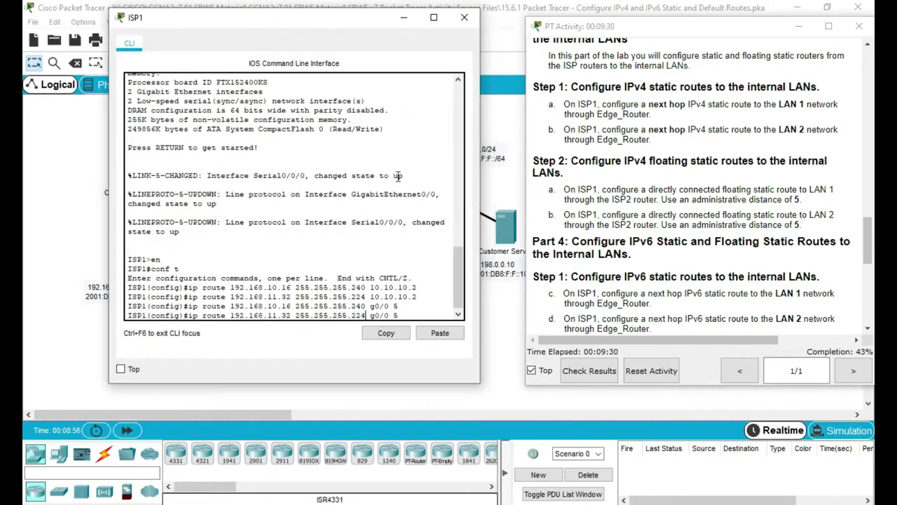
key(Return)
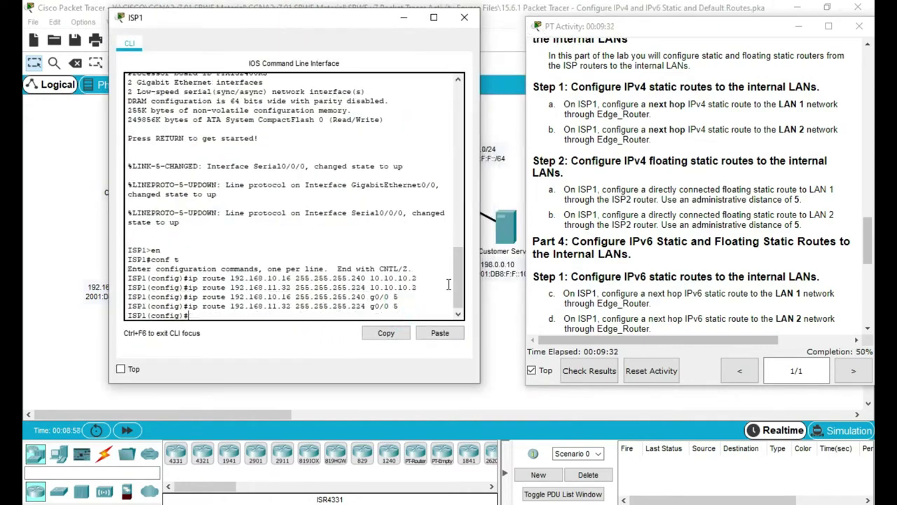
- Read the Part 4 instructions on IPv6 static and floating static routes to the internal LANs
scroll(687, 230, down, 5)
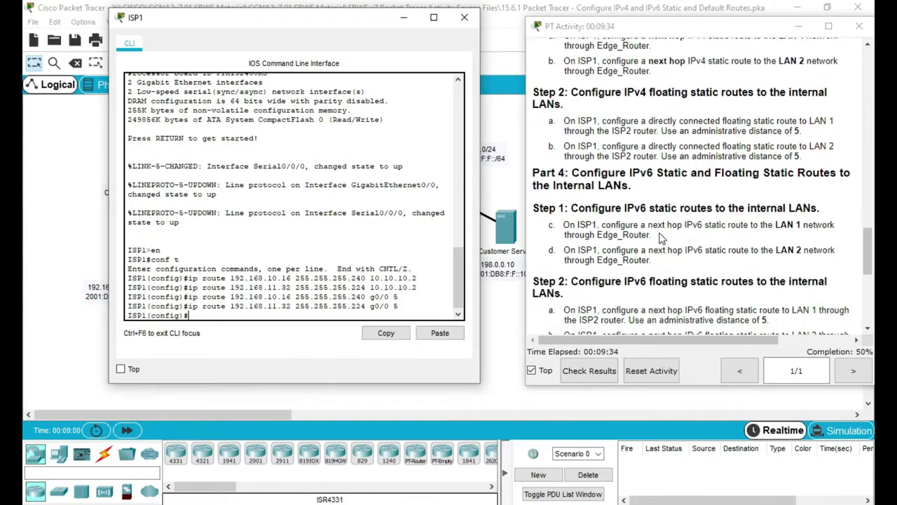
scroll(659, 239, down, 1)
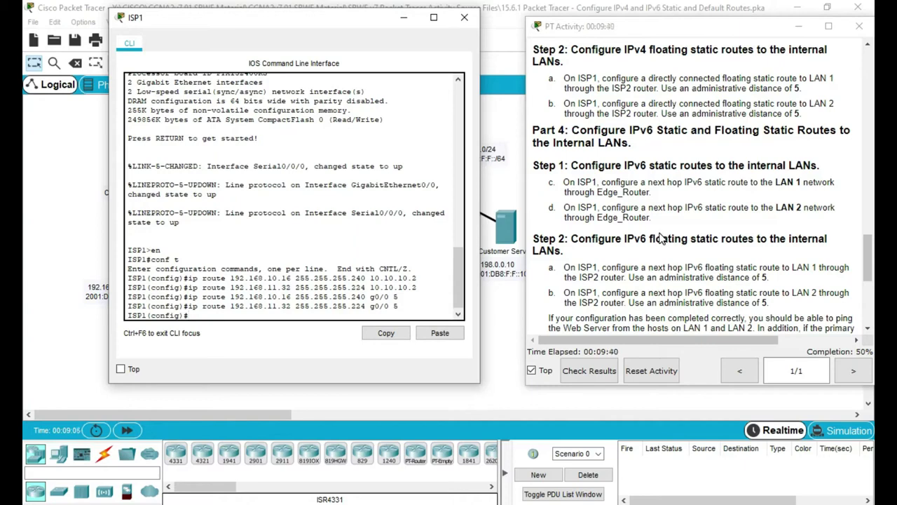
scroll(662, 239, down, 1)
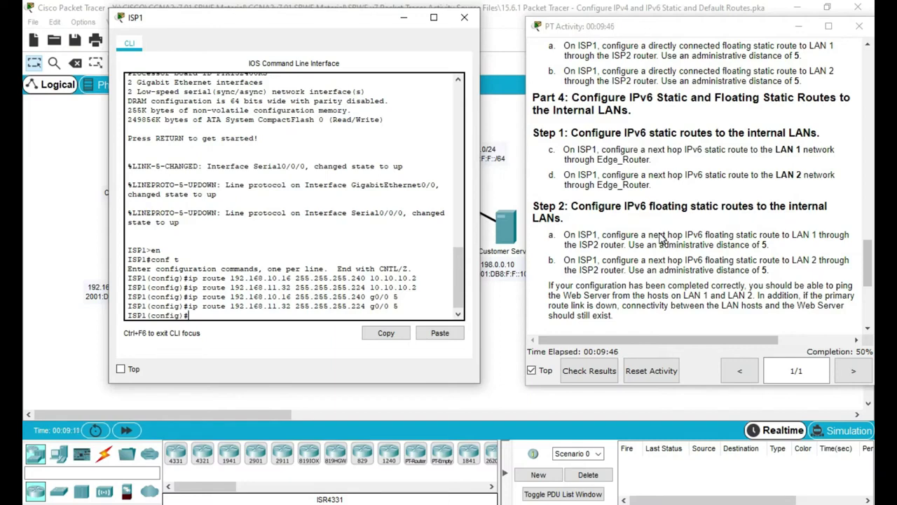
- Examine the IPv6 addresses in the addressing table, especially PC-A's, for the IPv6 route to LAN 1
scroll(749, 232, up, 15)
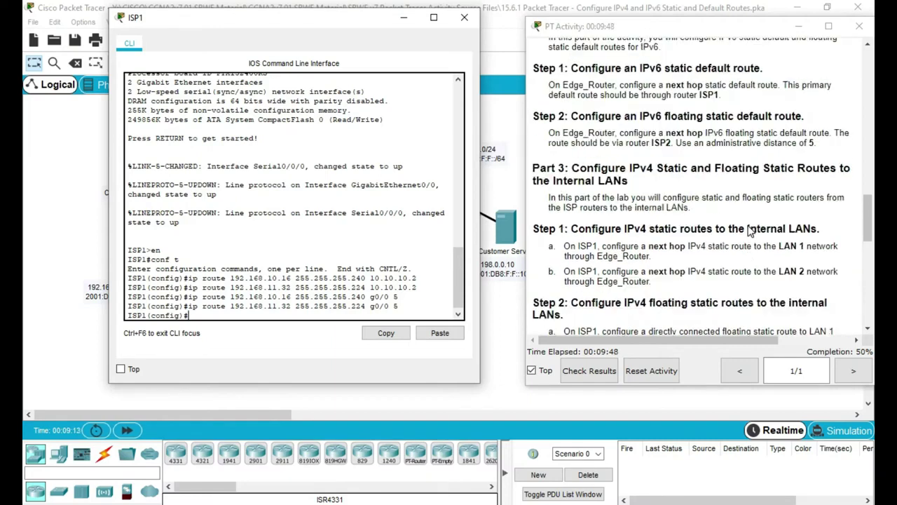
scroll(751, 231, up, 10)
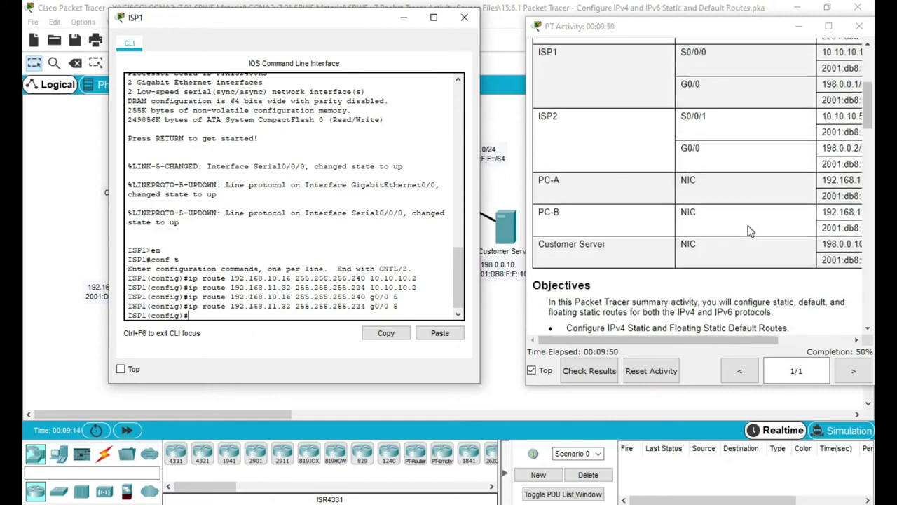
scroll(750, 233, up, 2)
scroll(772, 238, right, 3)
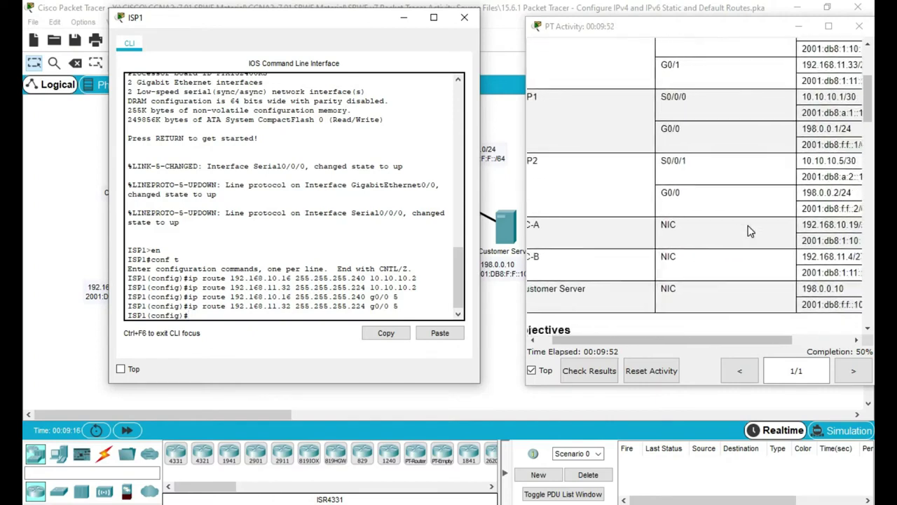
scroll(777, 242, right, 2)
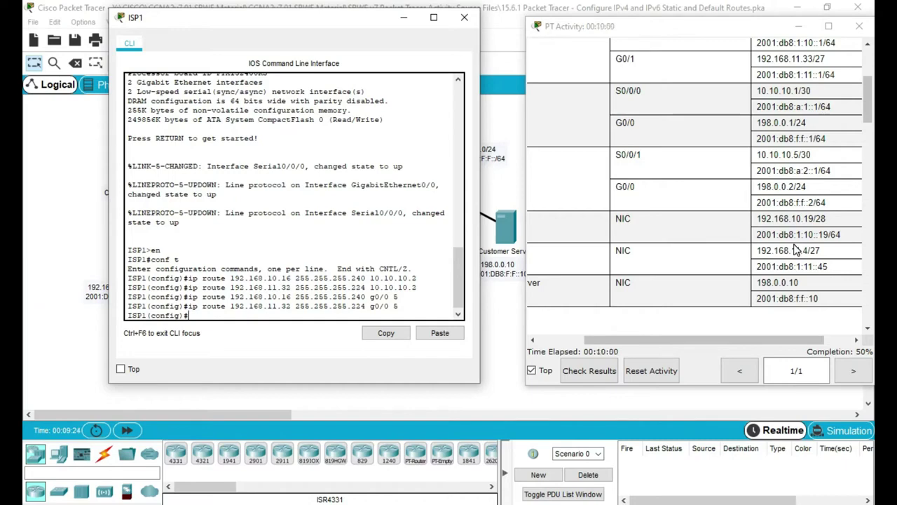
click(757, 236)
drag(781, 236, 813, 238)
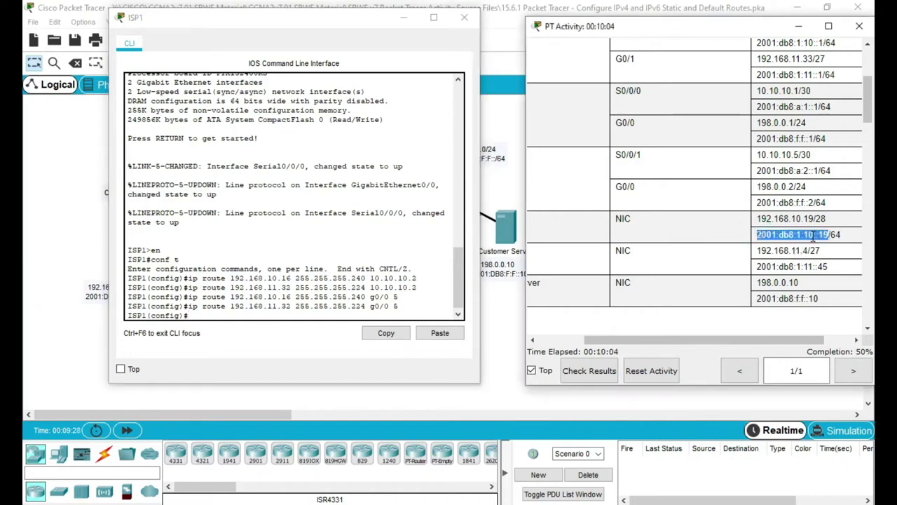
click(805, 238)
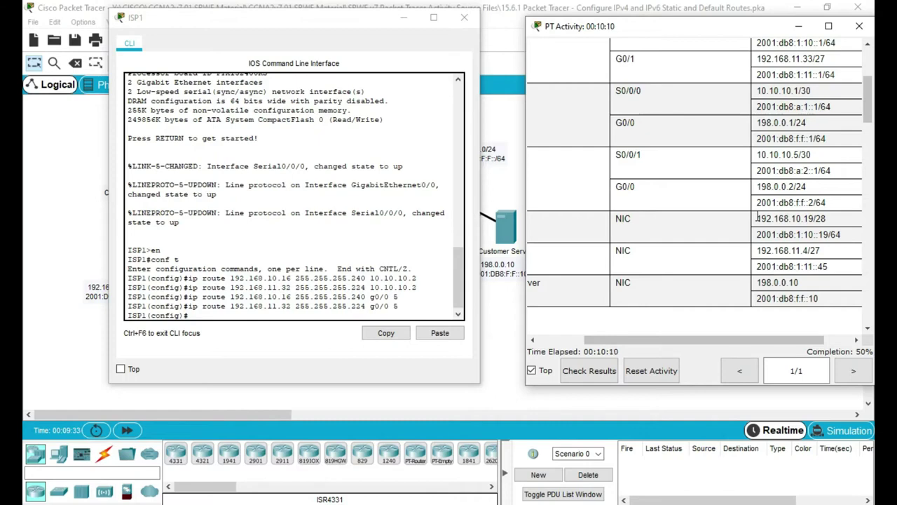
- Begin ISP1's IPv6 static route to LAN 1 with ipv6 route 2001:db8:1:10::1/64, copying Edge_Router's G0/0 address from the addressing table
scroll(757, 218, up, 4)
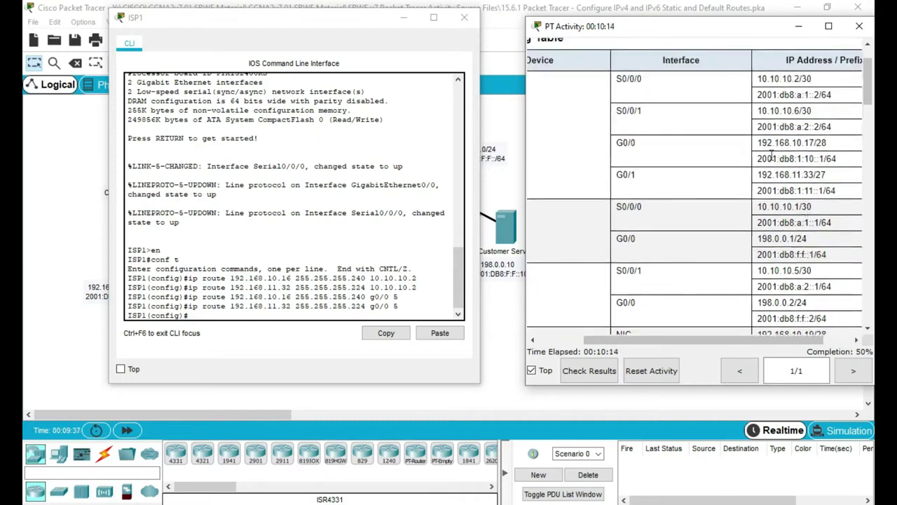
double_click(761, 158)
mouse_move(801, 158)
mouse_down()
mouse_move(822, 158)
mouse_move(804, 158)
mouse_up()
key(ctrl+c)
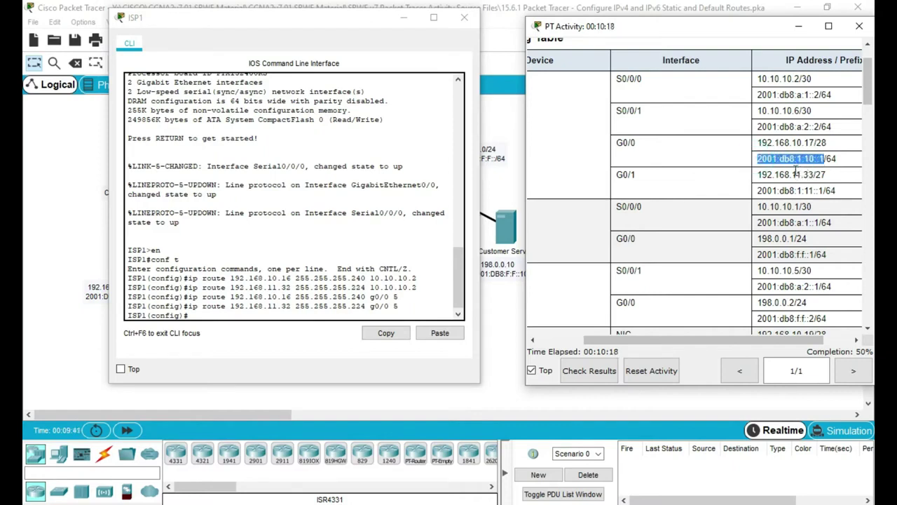
click(333, 308)
text(ip)
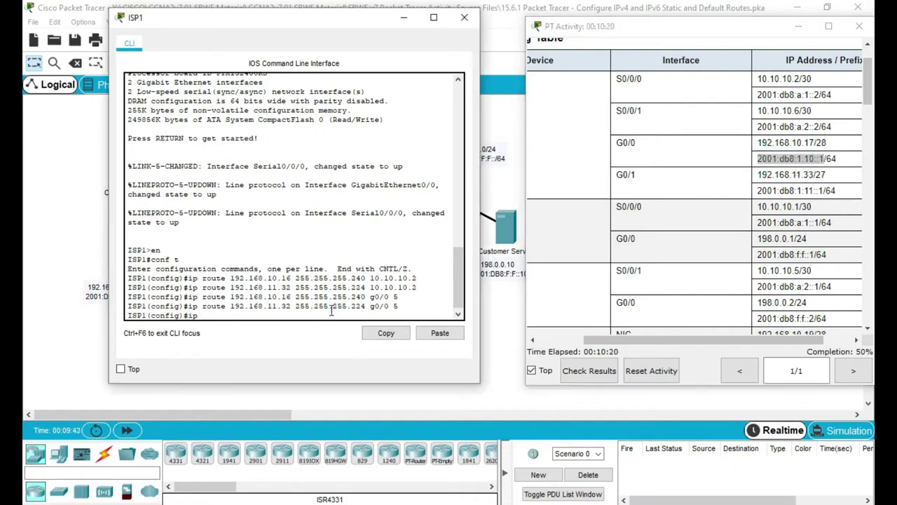
text(v6 route)
click(439, 333)
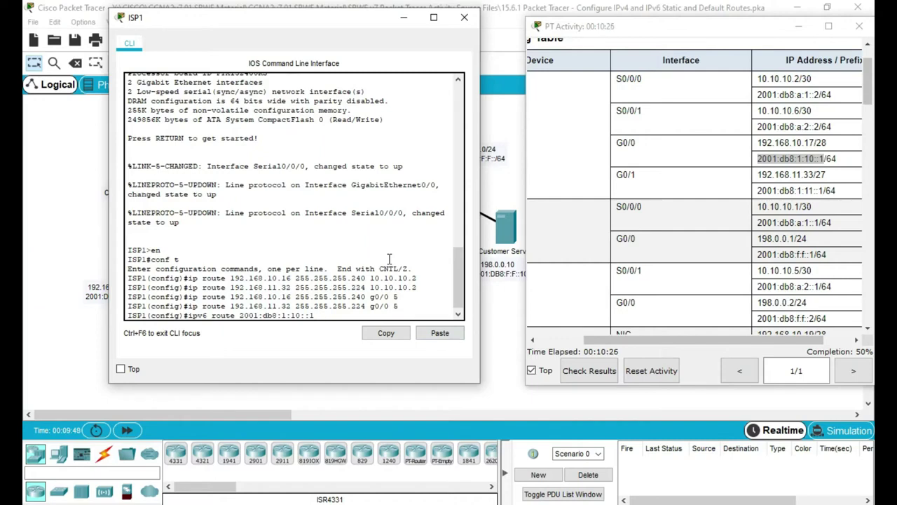
text(/64)
- Add 2001:db8:1:10::2 as the next hop of the LAN 1 IPv6 route, basing it on PC-A's IPv6 address from the addressing table
scroll(715, 240, left, 1)
scroll(716, 240, left, 2)
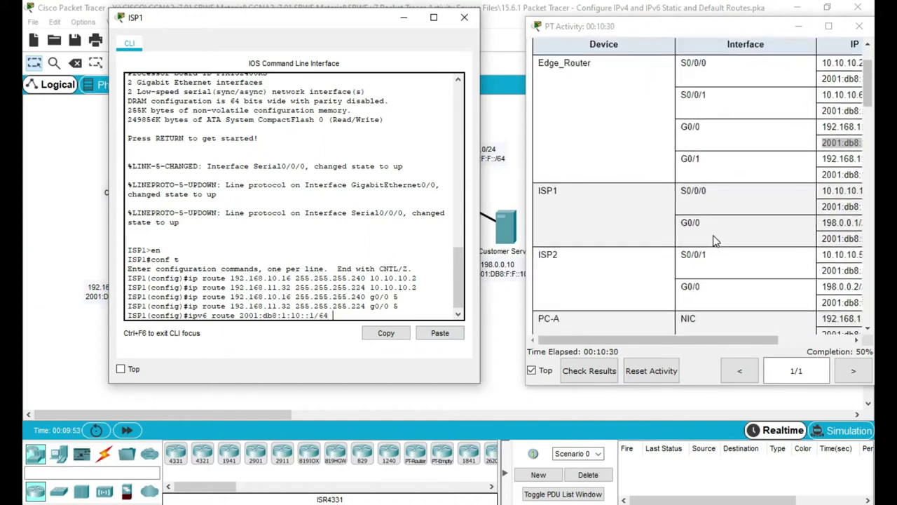
scroll(503, 246, right, 2)
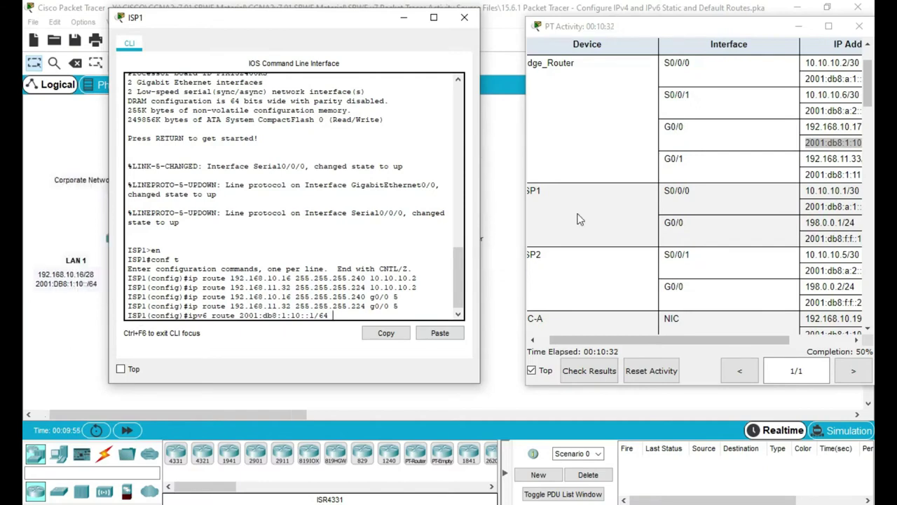
scroll(736, 273, down, 2)
scroll(736, 273, left, 1)
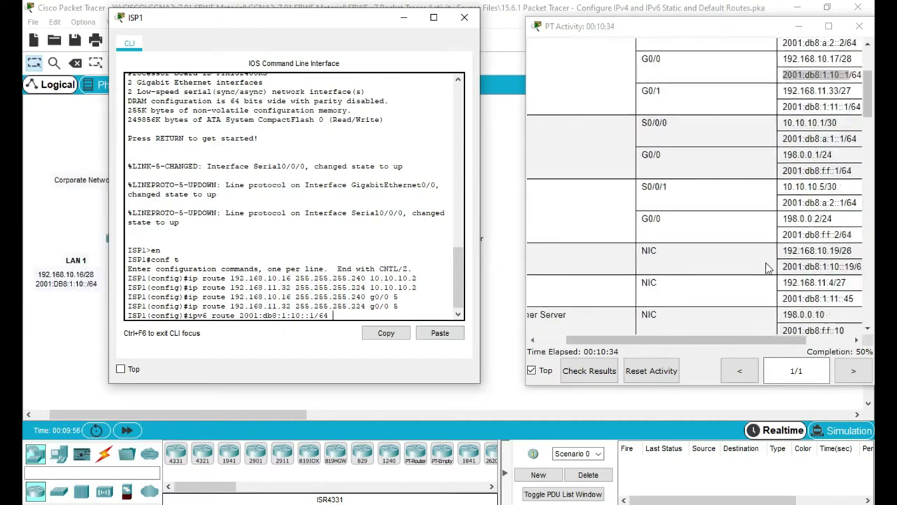
scroll(767, 262, right, 2)
click(765, 266)
drag(829, 265, 838, 265)
key(ctrl+c)
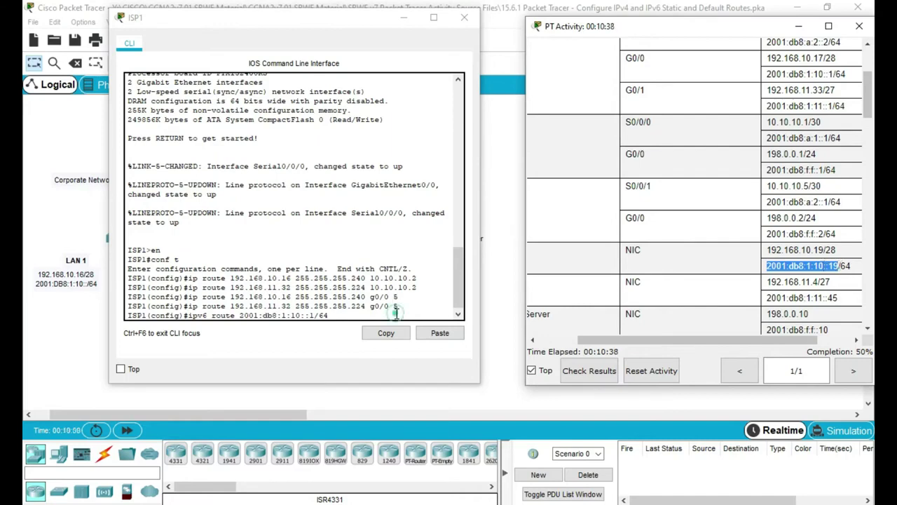
click(397, 314)
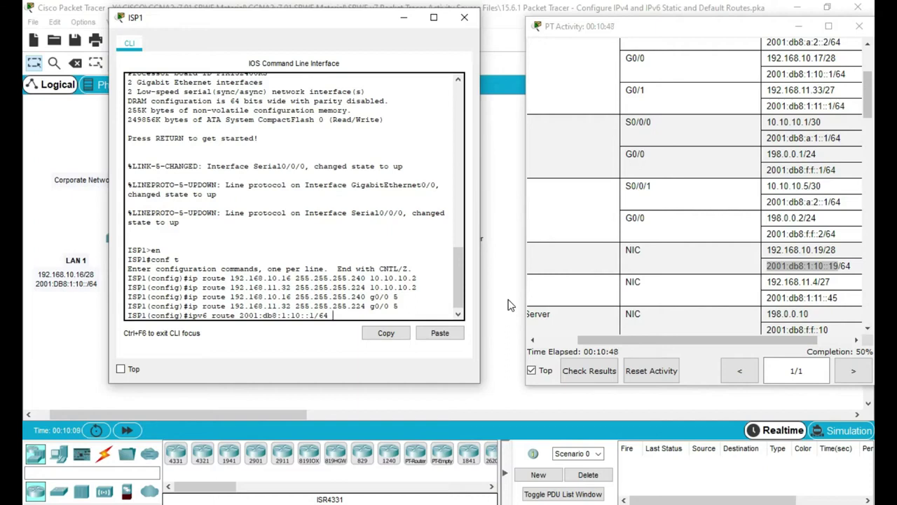
right_click(401, 319)
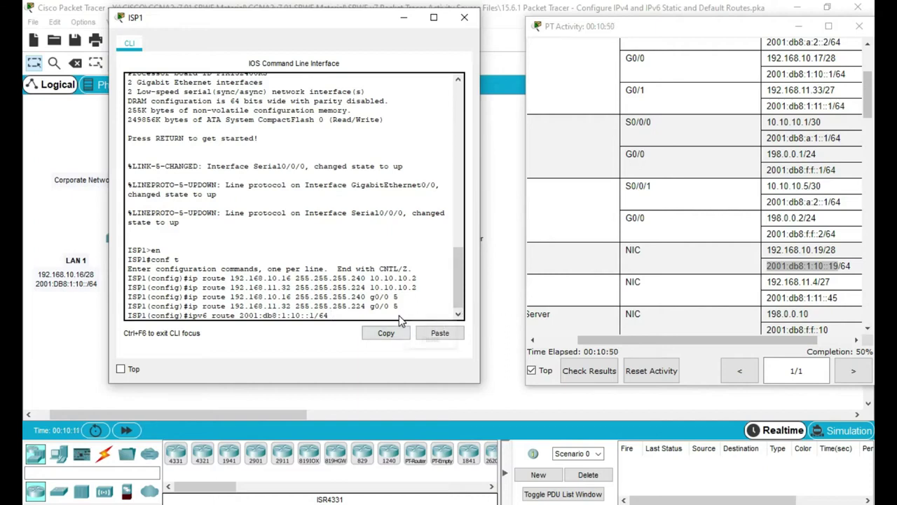
click(428, 339)
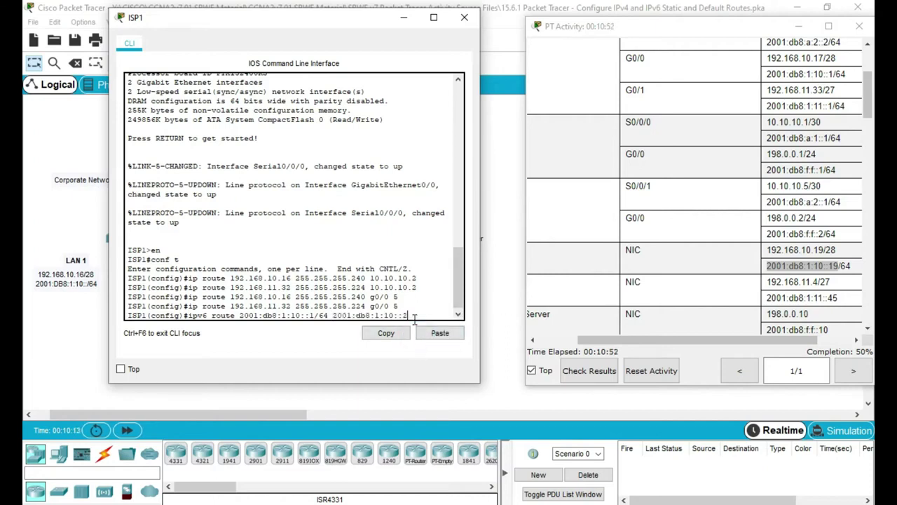
- Check the topology and addressing table against the LAN 1 IPv6 route and run the route command on ISP1
drag(268, 28, 447, 47)
click(465, 349)
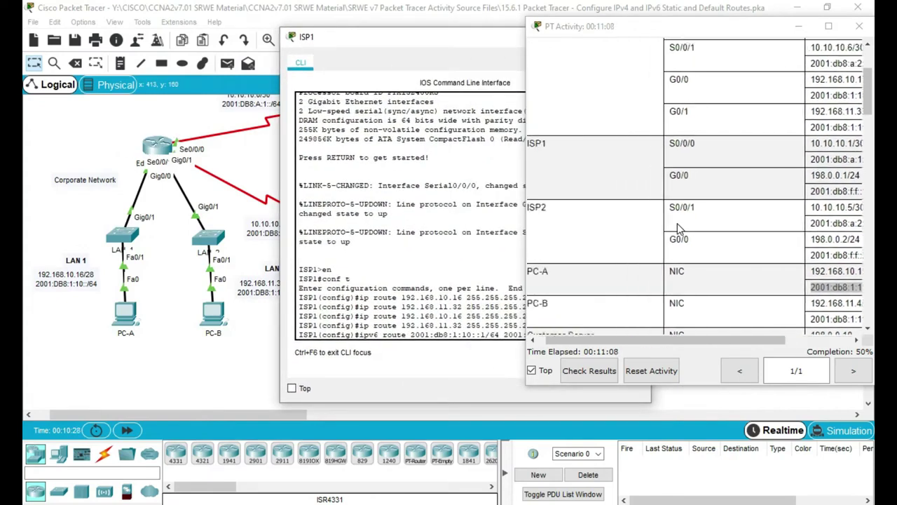
scroll(679, 229, up, 1)
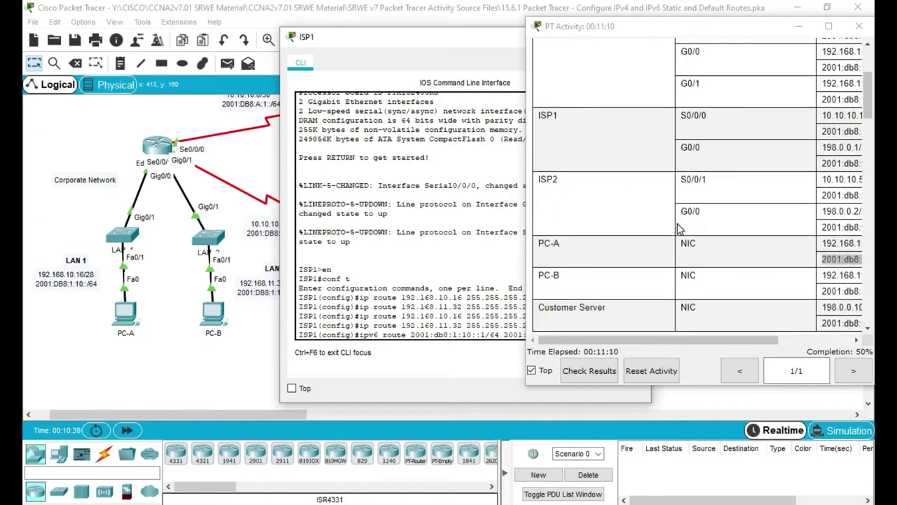
scroll(679, 228, up, 1)
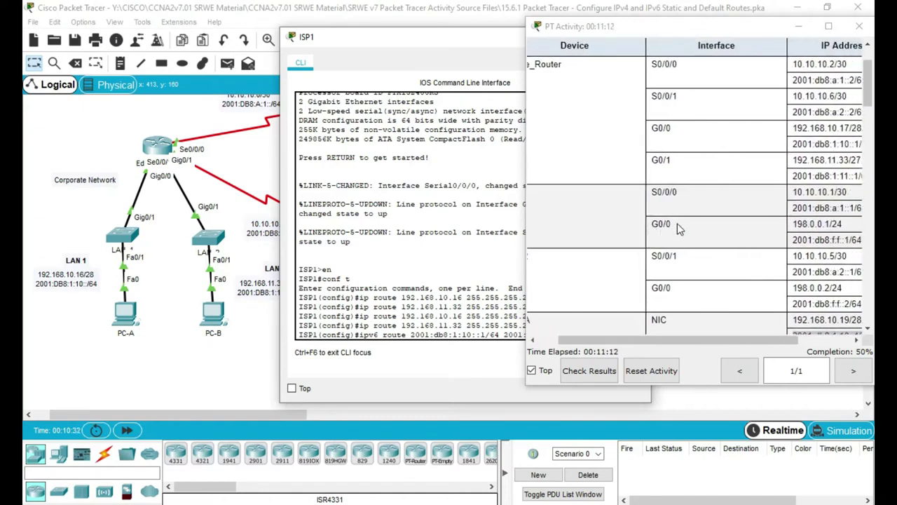
drag(404, 38, 225, 24)
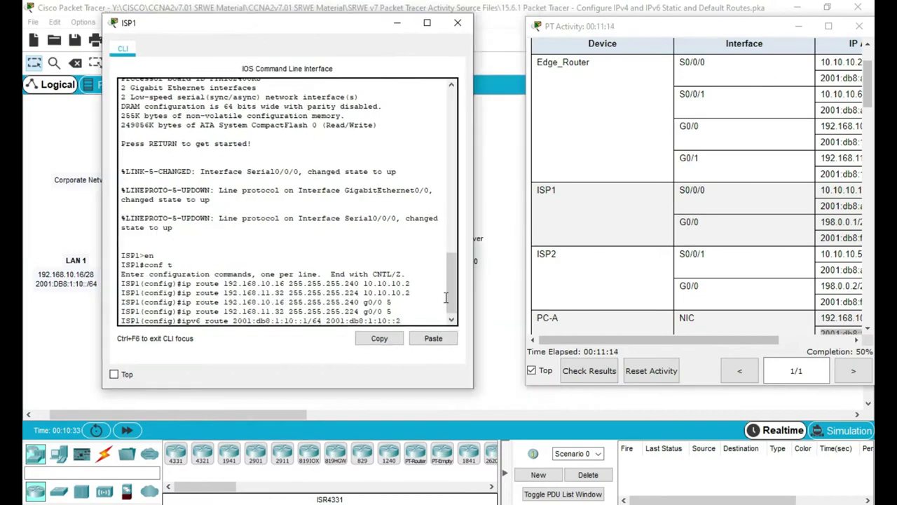
key(Return)
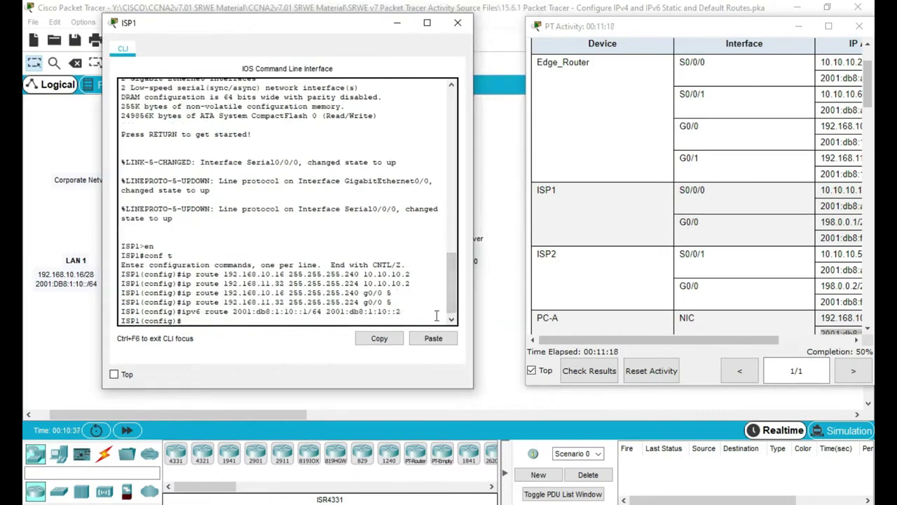
- Configure ISP1's next hop IPv6 static route to LAN 2 with ipv6 route 2001:db8:1:11::1/64 2001:db8:1:10::2
scroll(763, 251, right, 3)
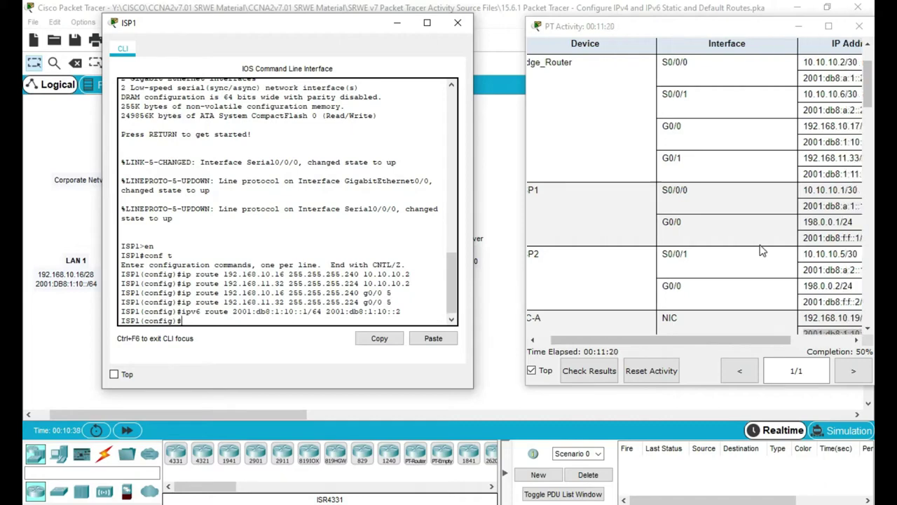
scroll(763, 251, down, 3)
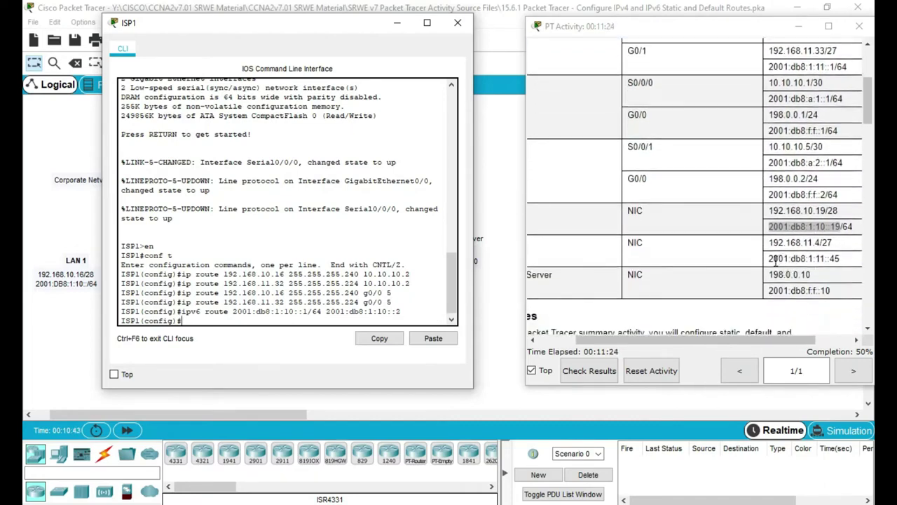
scroll(819, 258, right, 1)
scroll(819, 258, left, 1)
scroll(819, 258, down, 1)
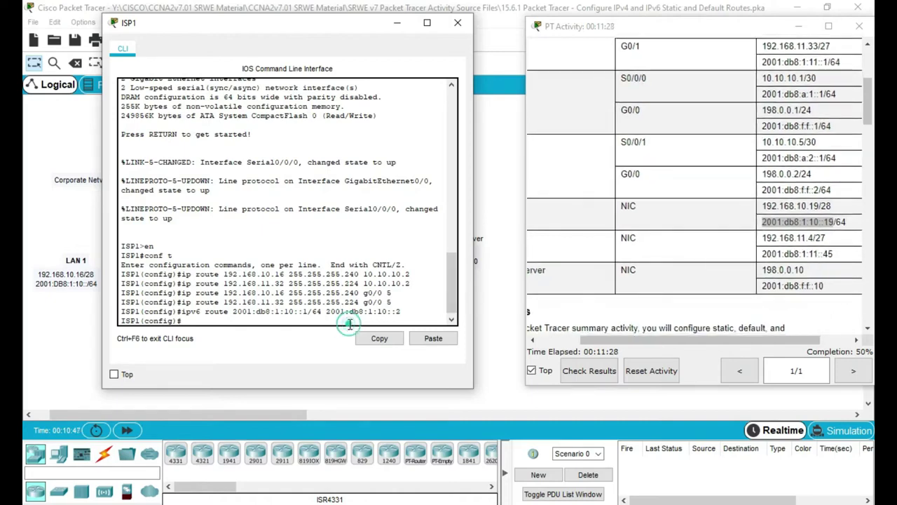
key(Up)
key(Left)
key(Left)
key(Left)
key(Left)
key(Left)
key(Left)
key(Left)
key(Left)
key(Left)
key(Left)
key(Left)
key(Left)
key(Left)
key(Left)
key(Left)
key(Left)
key(Left)
key(Left)
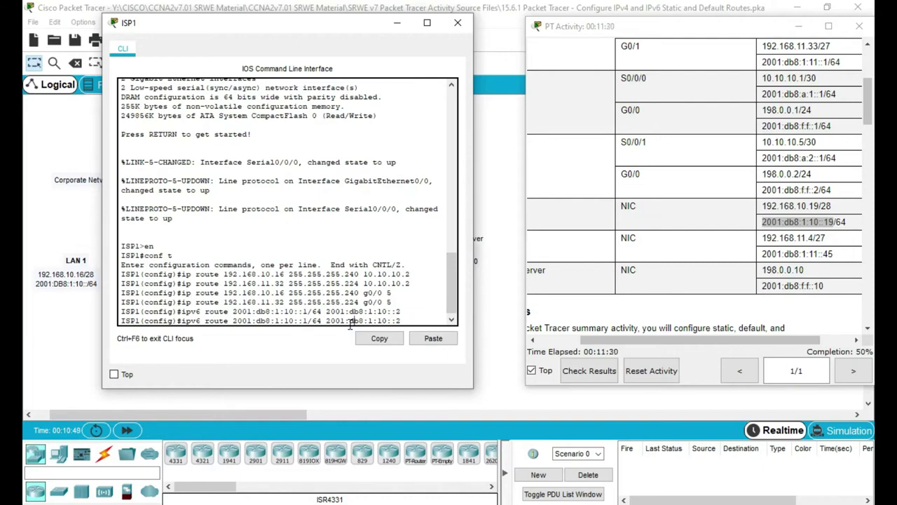
key(BackSpace)
text(1)
key(Return)
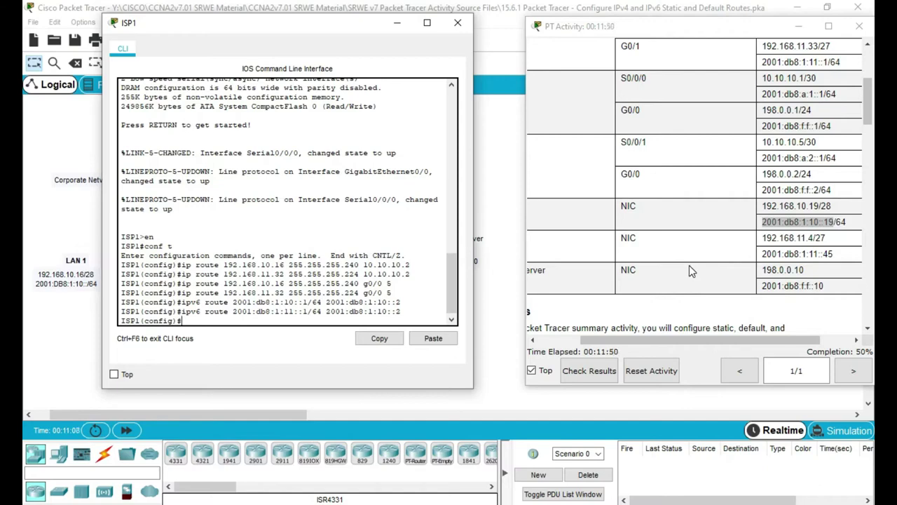
- Configure ISP1's floating IPv6 static route to LAN 1 with ipv6 route 2001:db8:1:10::1/64 2001:db8:1:10::2 5, following Part 4 Step 2
scroll(724, 273, left, 3)
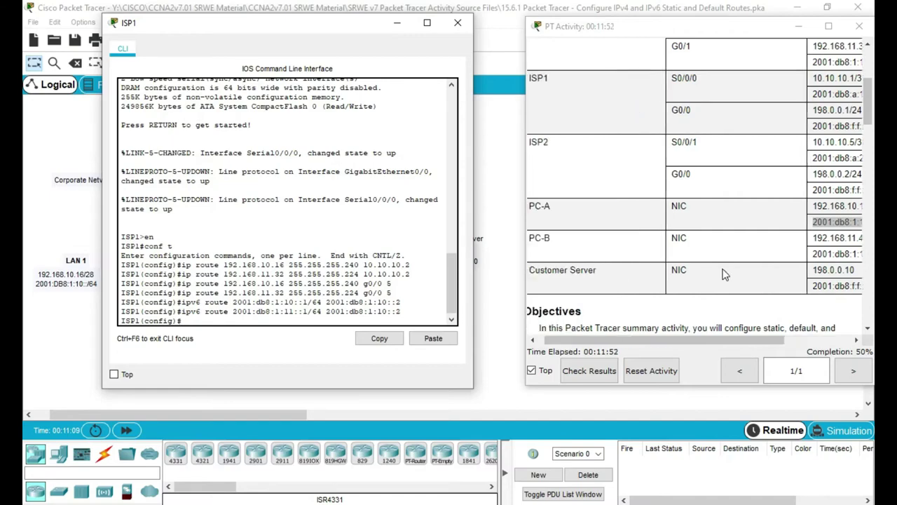
scroll(725, 275, down, 5)
scroll(726, 275, down, 12)
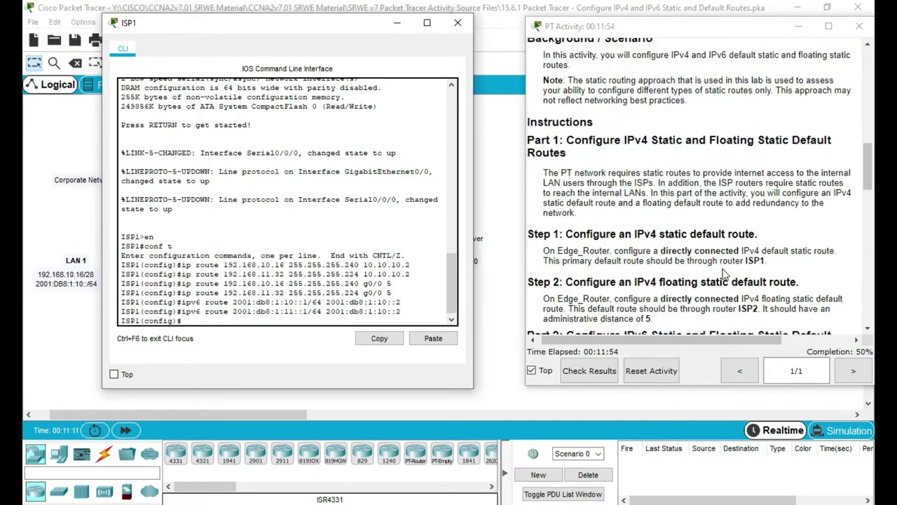
scroll(726, 275, down, 10)
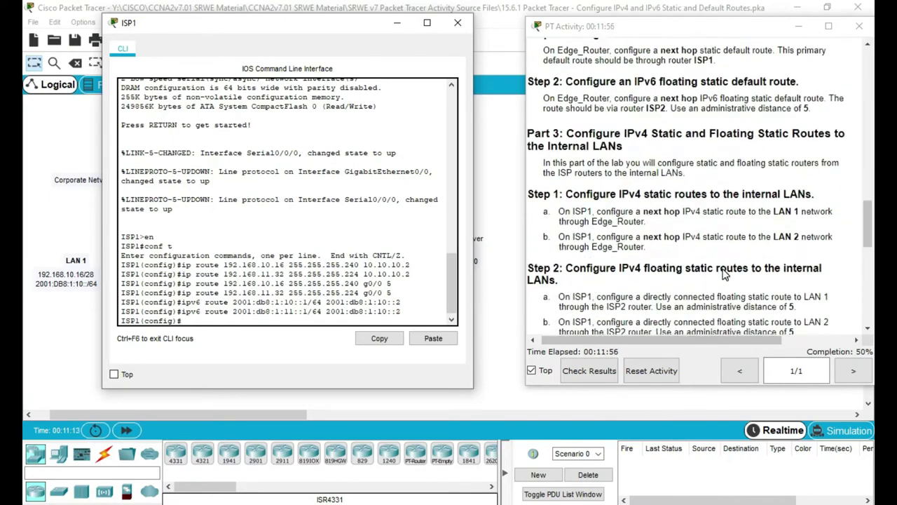
scroll(726, 275, down, 5)
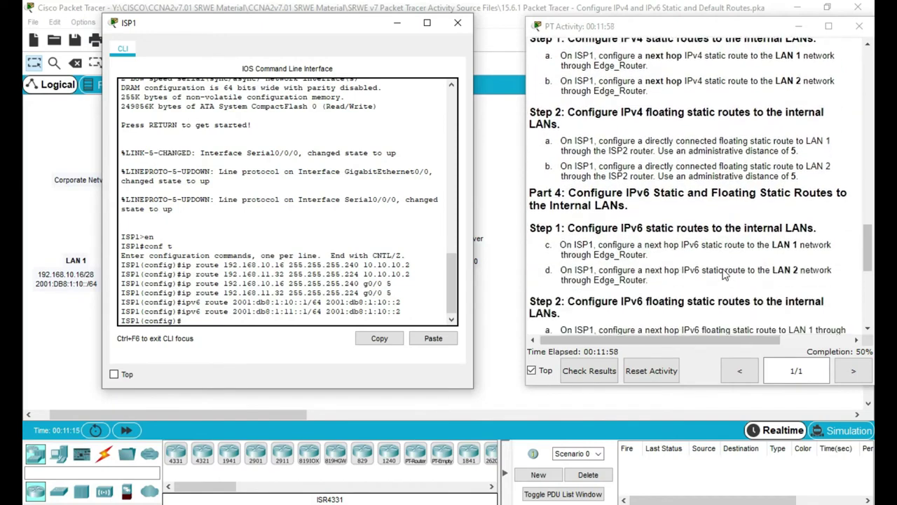
scroll(726, 275, down, 2)
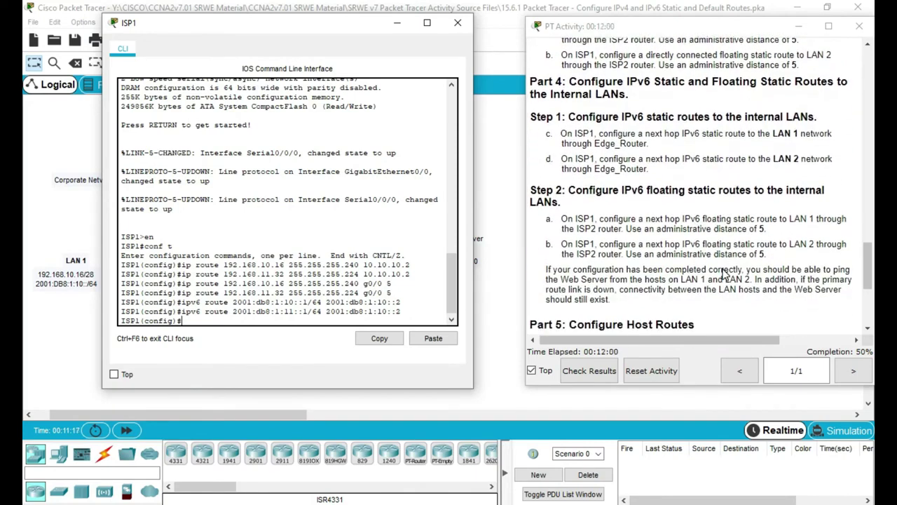
scroll(726, 275, down, 1)
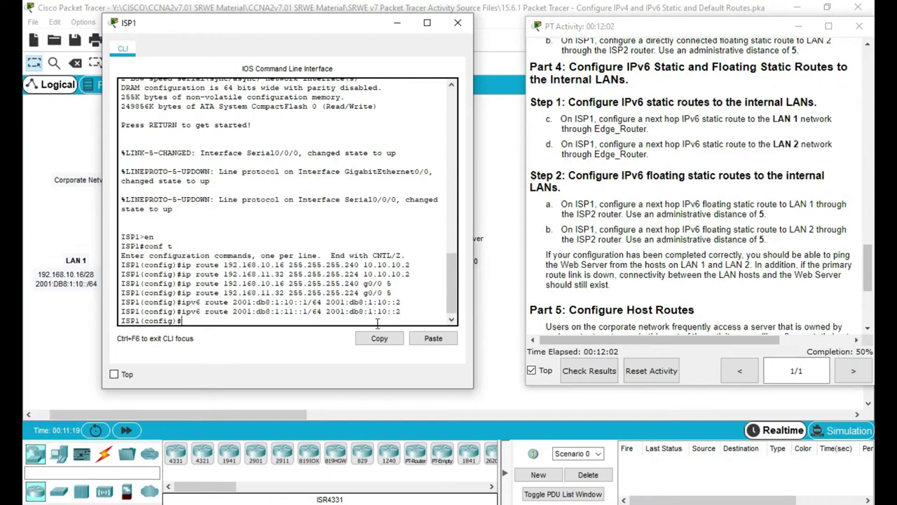
key(Up)
key(Up)
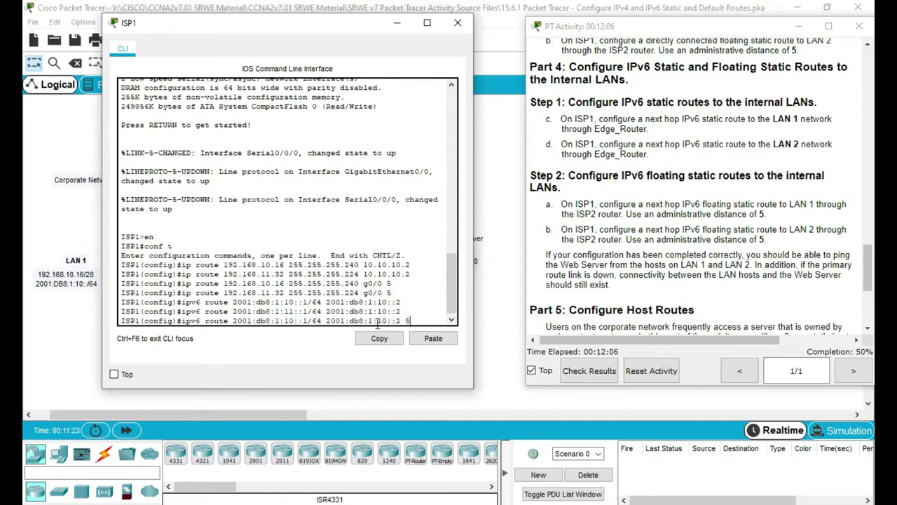
key(Return)
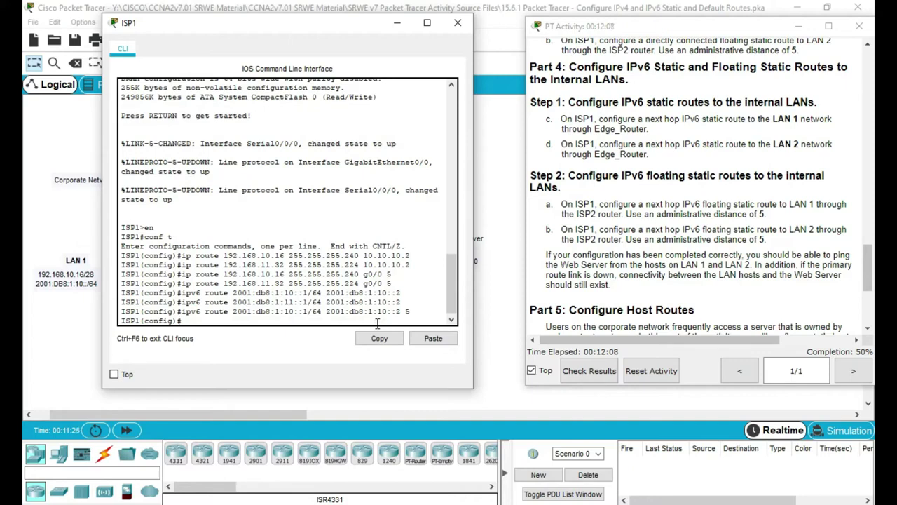
- Configure ISP1's floating IPv6 static route to LAN 2 with ipv6 route 2001:db8:1:11::1/64 2001:db8:1:10::2 5
key(Up)
key(Up)
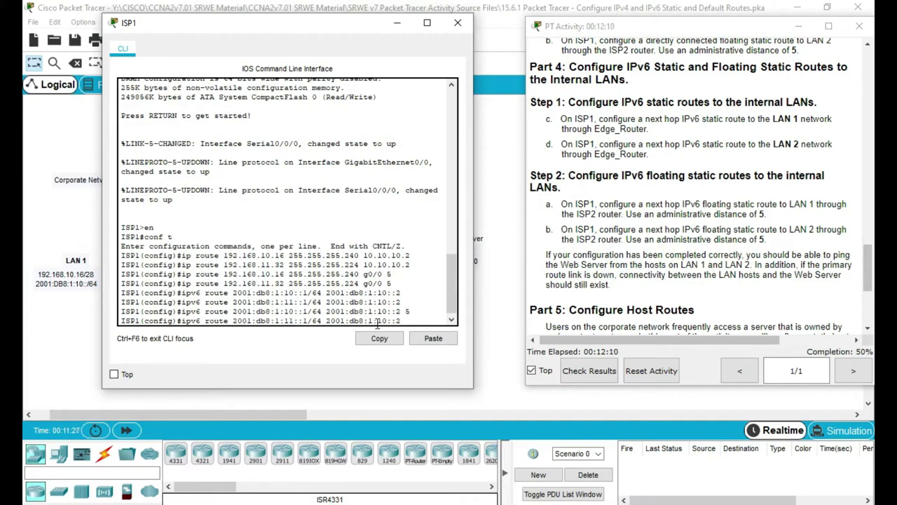
text(5)
key(Return)
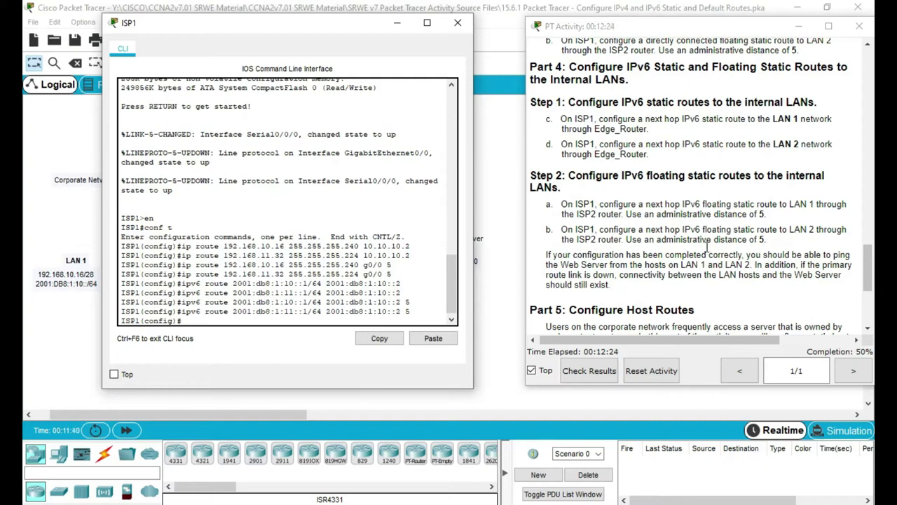
- Read the Part 5 host route instructions, close ISP1's CLI and open Edge_Router's CLI beside the instructions
scroll(730, 253, down, 2)
scroll(729, 252, down, 4)
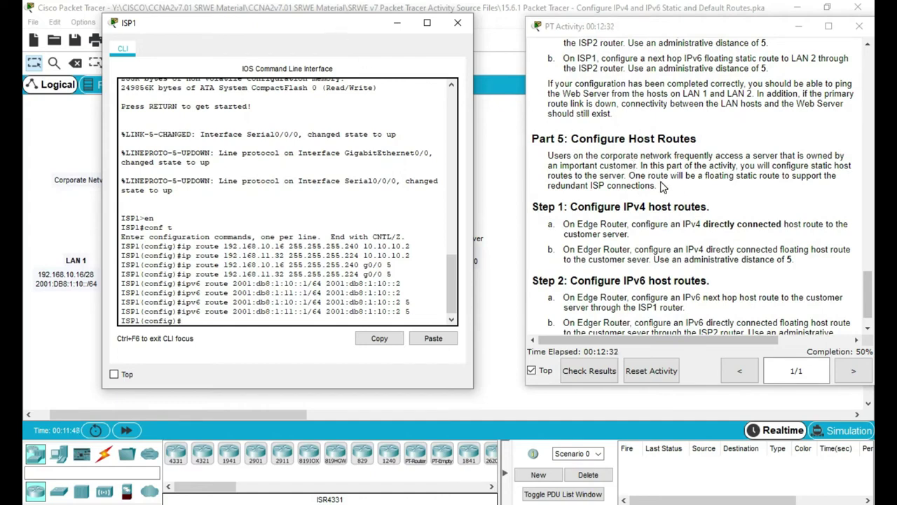
click(458, 22)
click(154, 142)
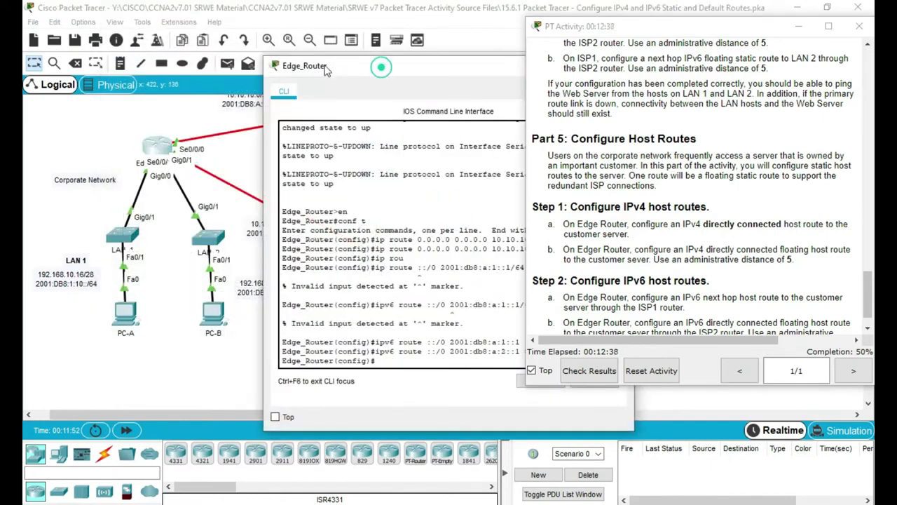
drag(324, 64, 170, 28)
- Configure Edge_Router's directly connected IPv4 host route to the customer server with ip route 198.0.0.10 255.255.255.255 serial 0/0/0
click(287, 327)
text(ip)
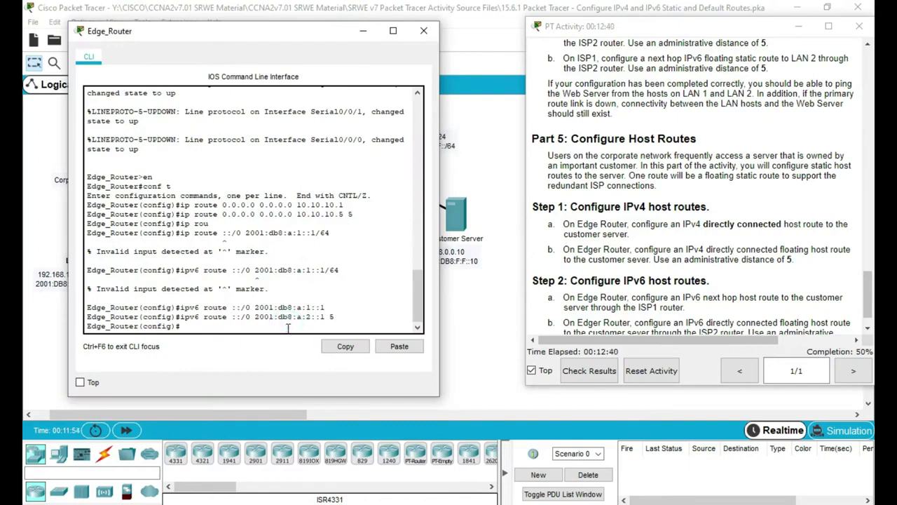
text( route)
drag(293, 42, 279, 75)
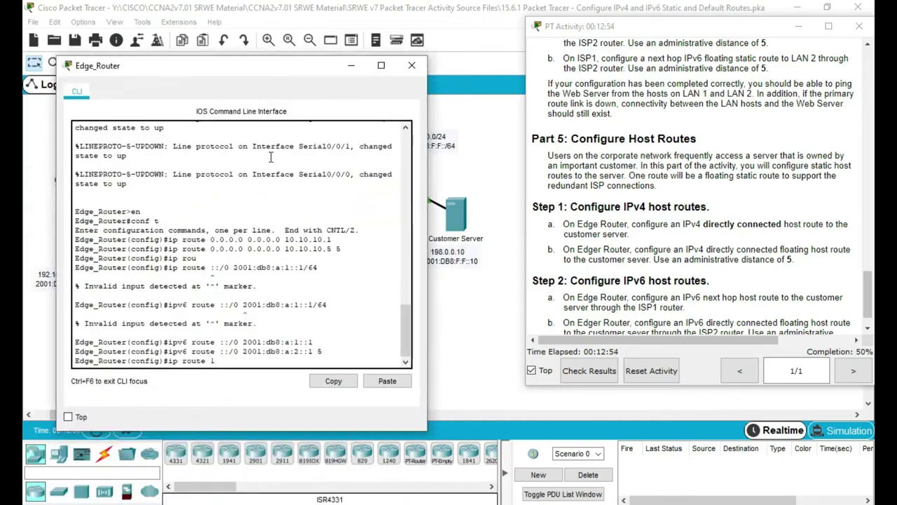
text(98.0.0.10 255.255.255.255)
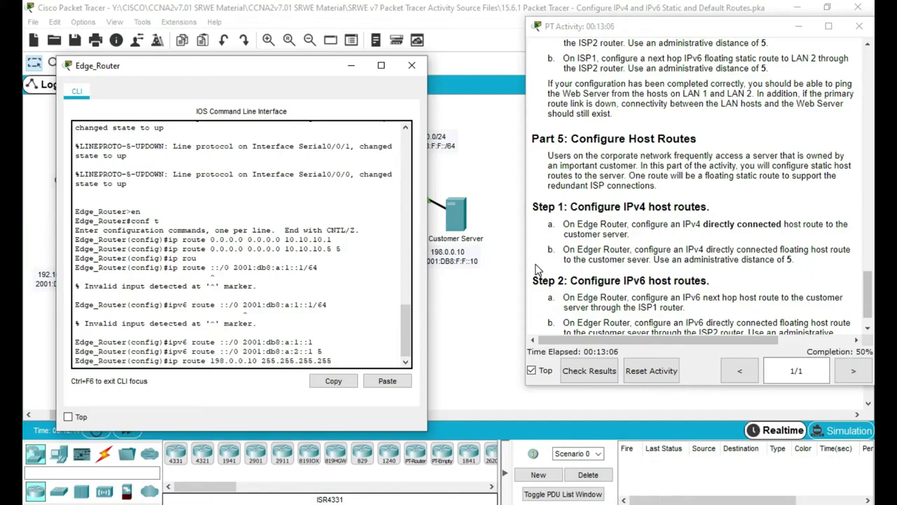
text(er)
key(Tab)
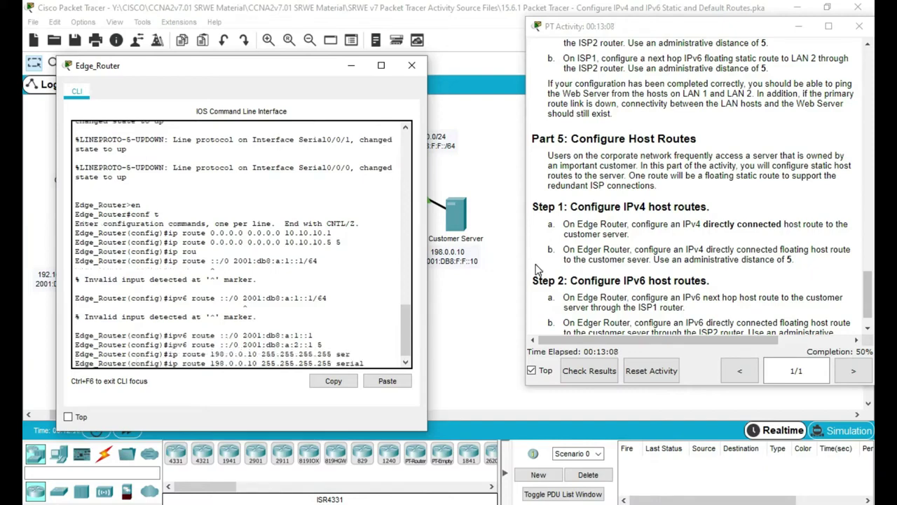
text(0/0/0)
key(Return)
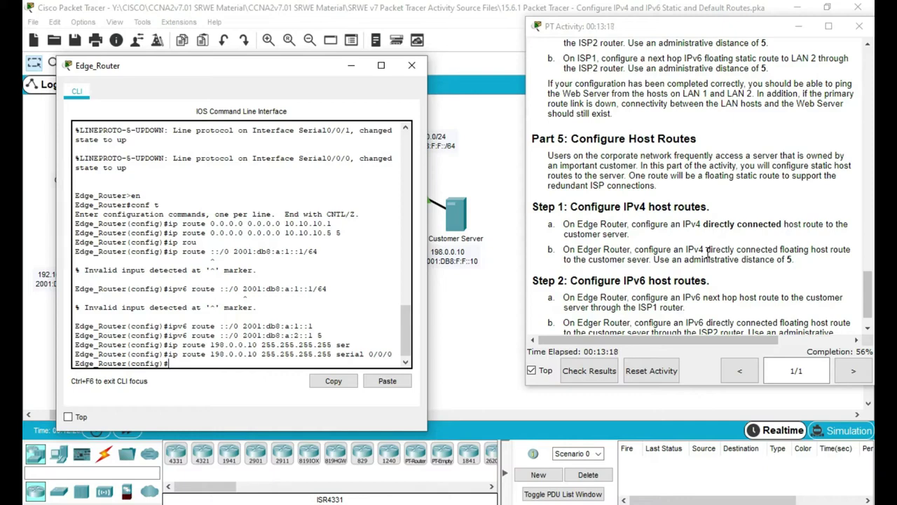
- Configure the floating IPv4 host route to the customer server with ip route 198.0.0.10 255.255.255.255 serial 0/0/1 5
key(Up)
text(1 5)
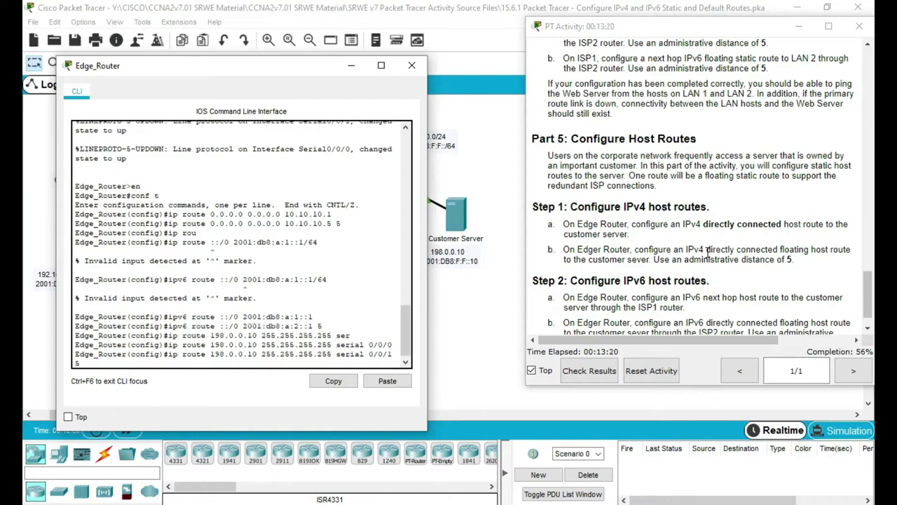
key(Return)
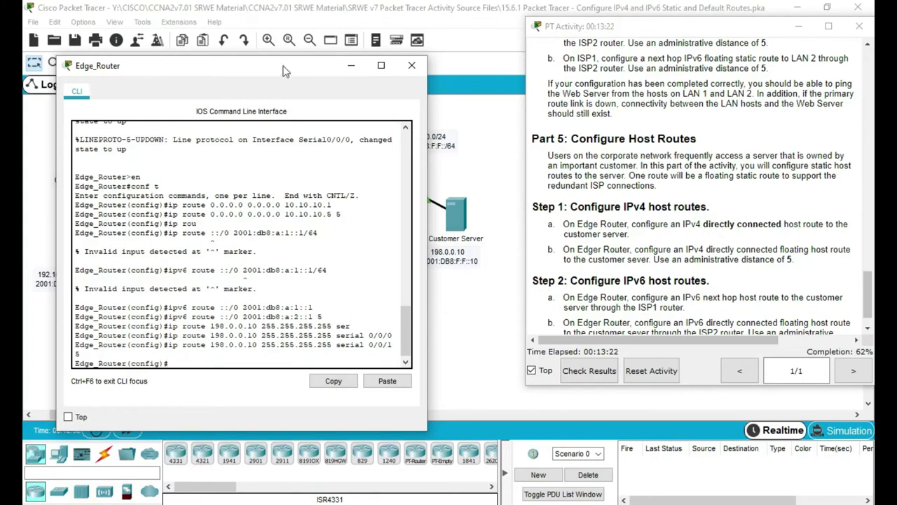
- Copy the customer server's IPv6 address from the addressing table and return to the Part 5 Step 2 instructions
drag(284, 71, 307, 31)
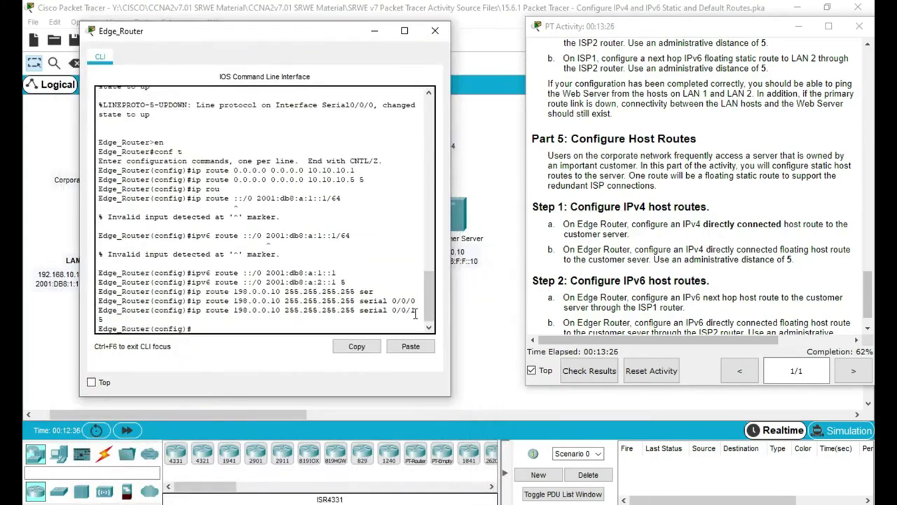
scroll(762, 284, down, 2)
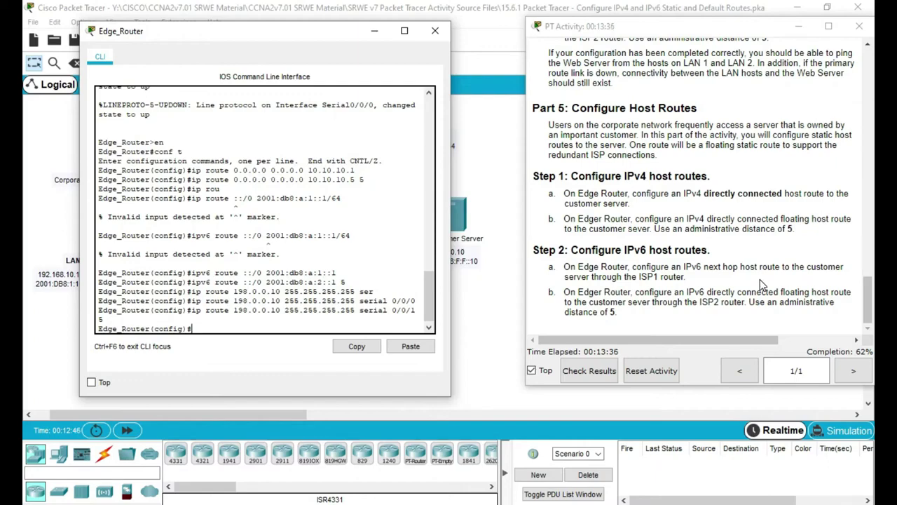
scroll(757, 233, up, 5)
scroll(756, 228, up, 10)
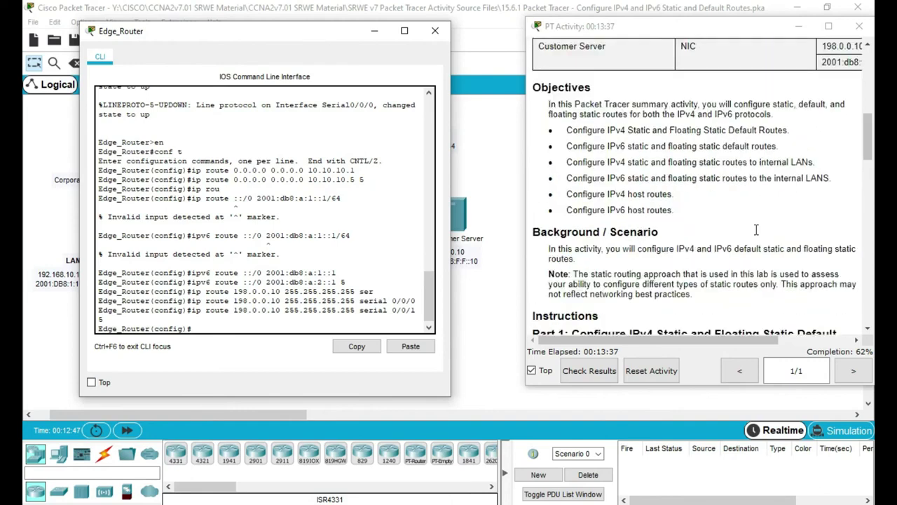
scroll(750, 235, right, 2)
scroll(752, 235, right, 2)
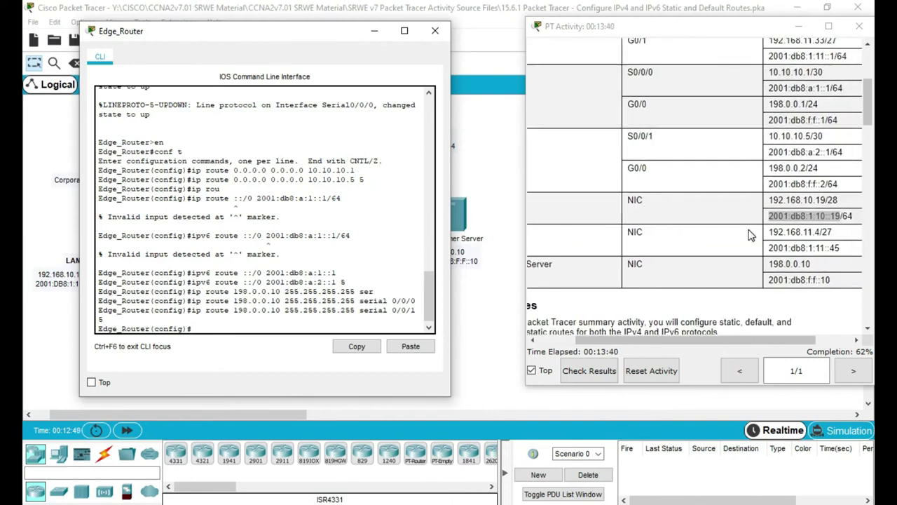
scroll(775, 291, left, 5)
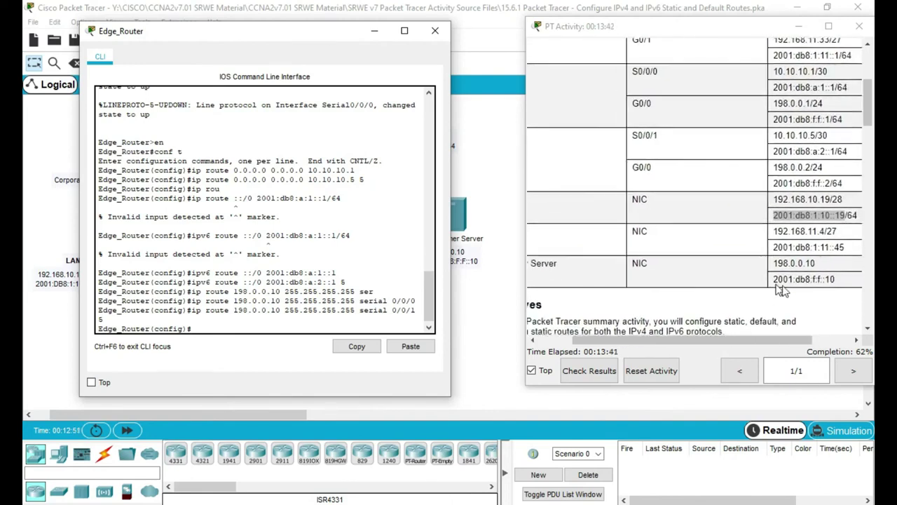
scroll(797, 285, right, 2)
scroll(798, 284, right, 2)
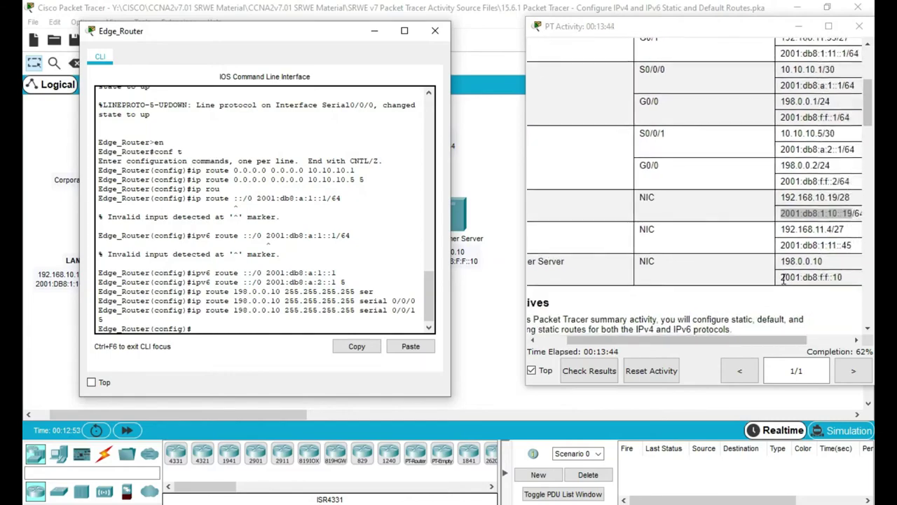
drag(781, 278, 844, 279)
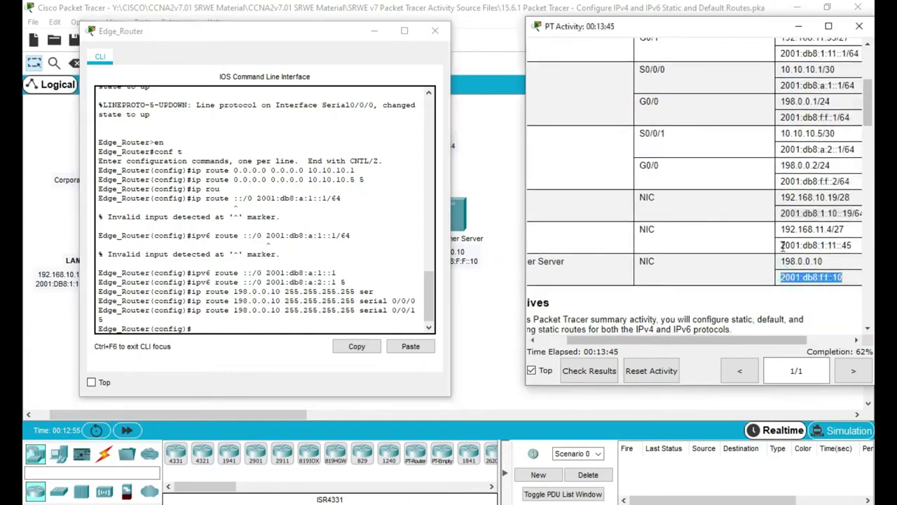
scroll(730, 248, left, 3)
scroll(726, 246, down, 15)
scroll(726, 244, down, 8)
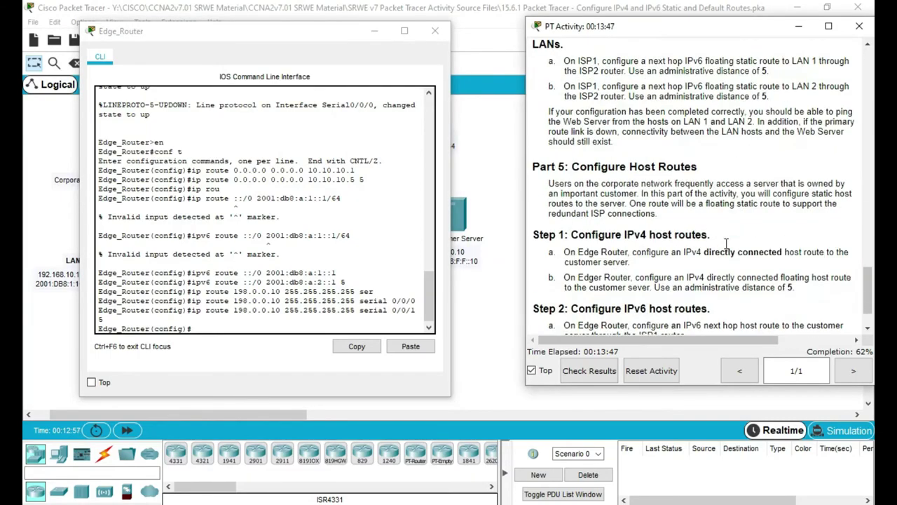
- Begin Edge_Router's IPv6 host route command with ipv6 route and the customer server destination 2001:db8:f:f::10/128
click(238, 330)
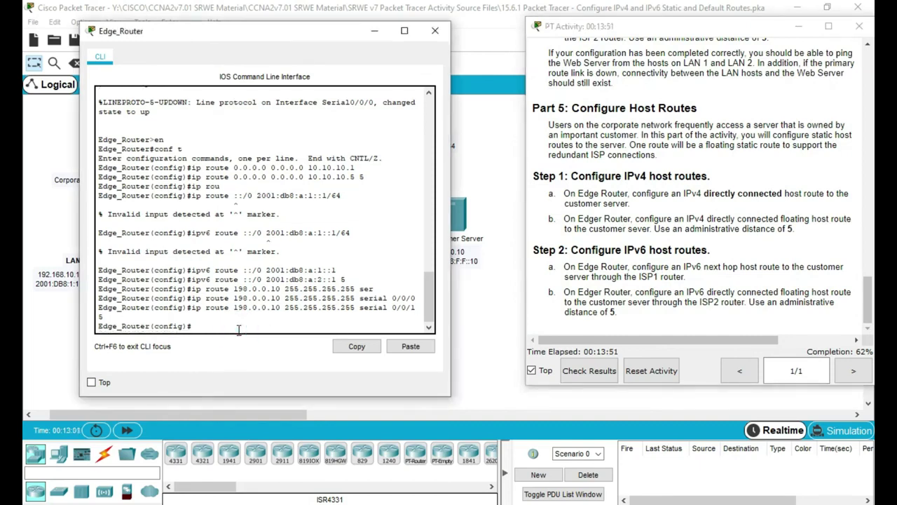
text(ipv6 route)
click(421, 346)
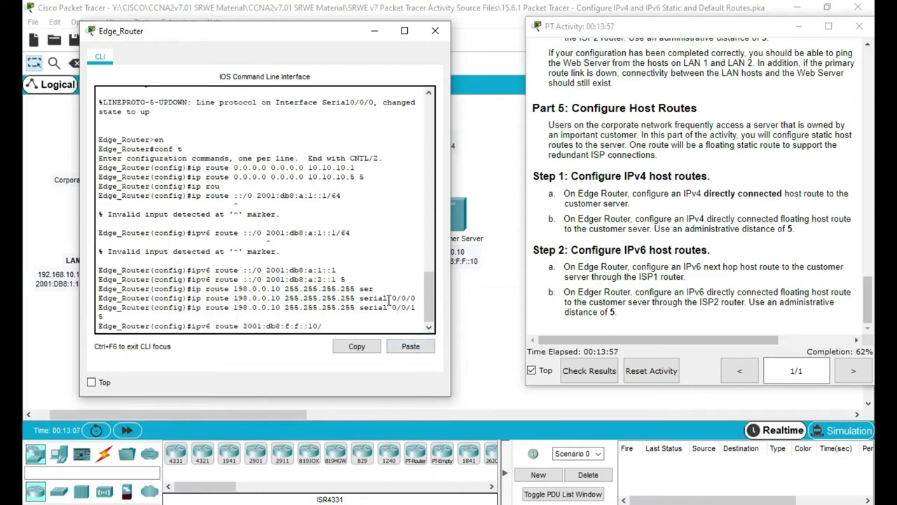
text(128)
mouse_move(266, 39)
mouse_down()
mouse_move(175, 34)
mouse_move(271, 46)
mouse_up()
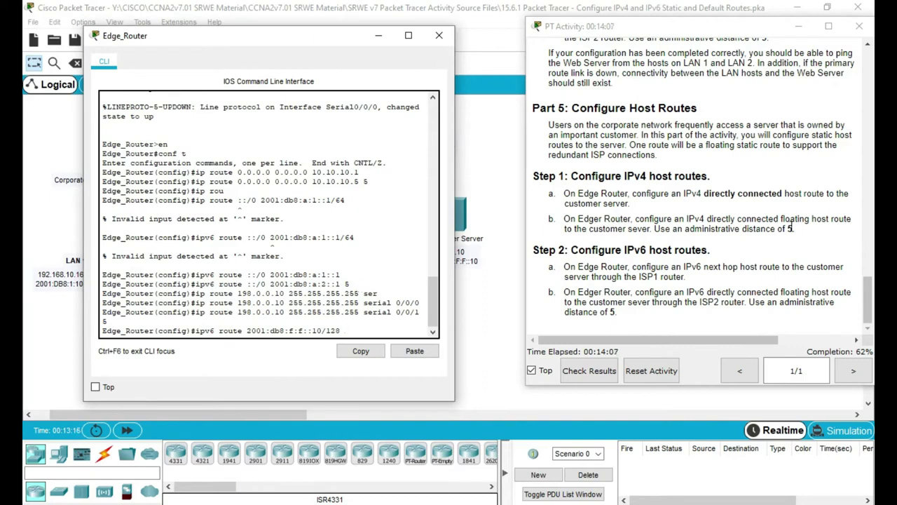
- Complete the IPv6 host route with ISP1's S0/0/0 address 2001:db8:a:1::1 from the addressing table as next hop
scroll(792, 226, up, 10)
scroll(793, 225, up, 10)
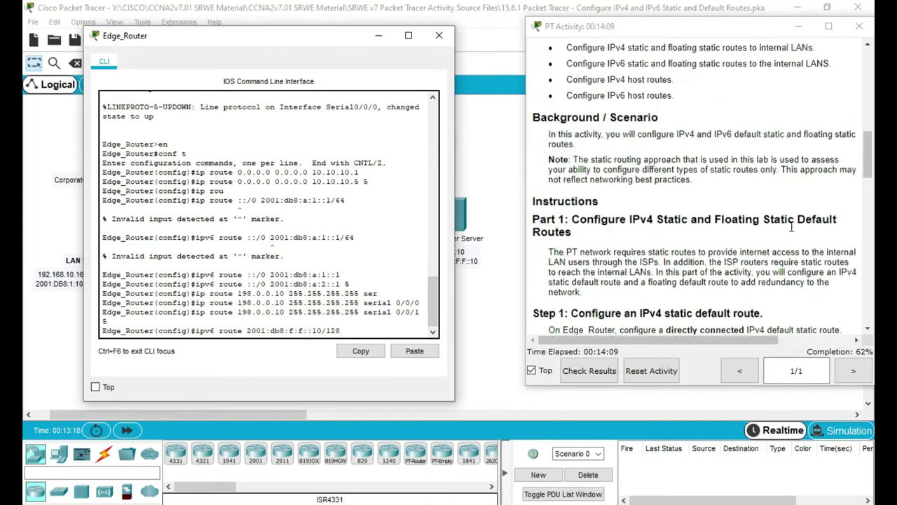
scroll(792, 225, right, 2)
scroll(793, 224, up, 2)
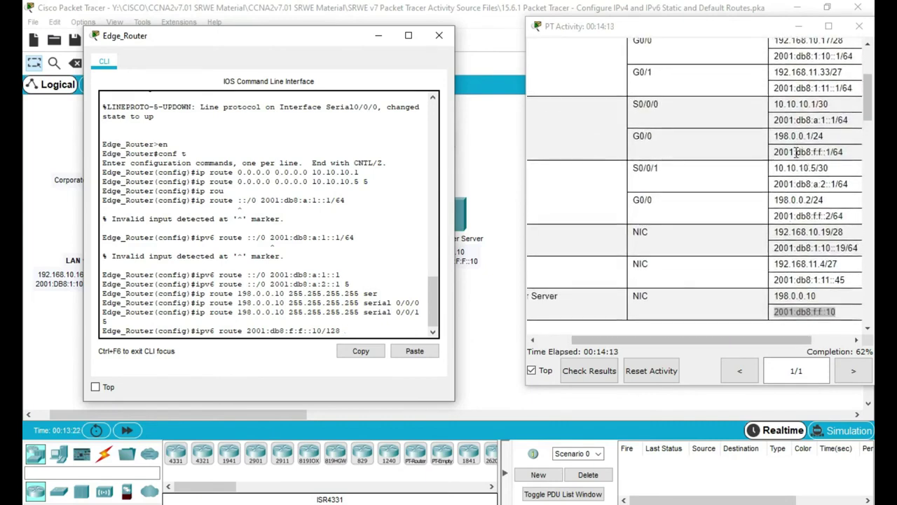
scroll(797, 152, up, 3)
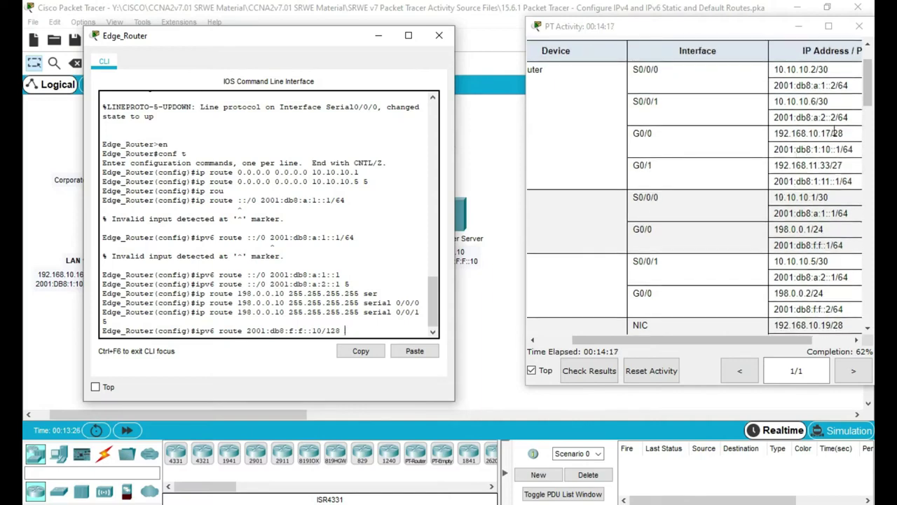
scroll(789, 172, down, 1)
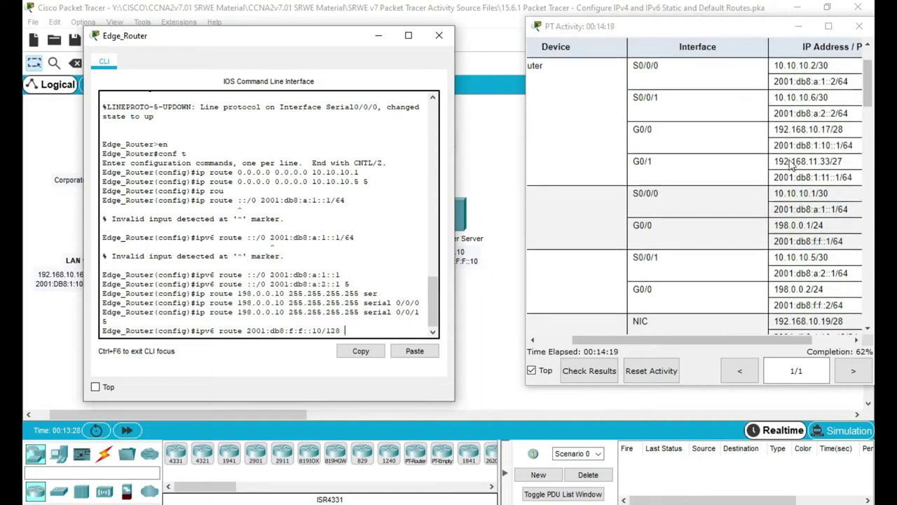
click(777, 201)
drag(777, 201, 834, 202)
scroll(813, 232, left, 3)
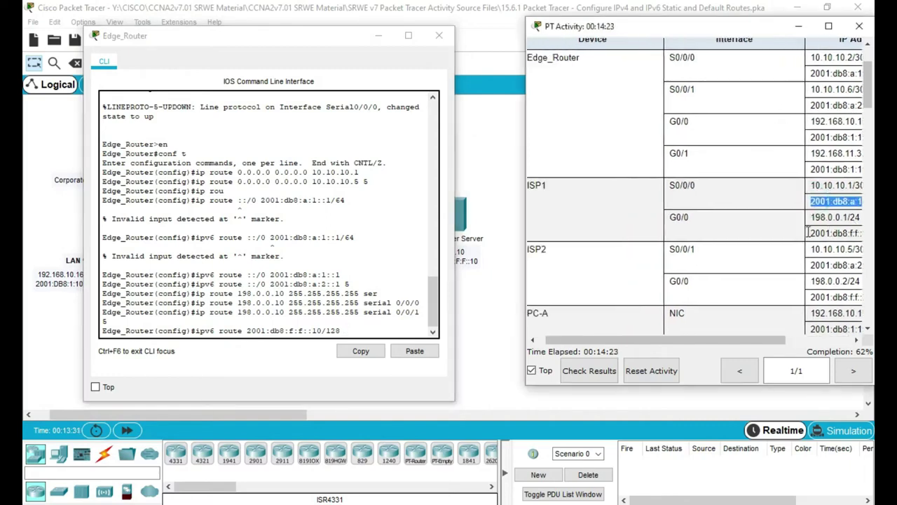
click(366, 330)
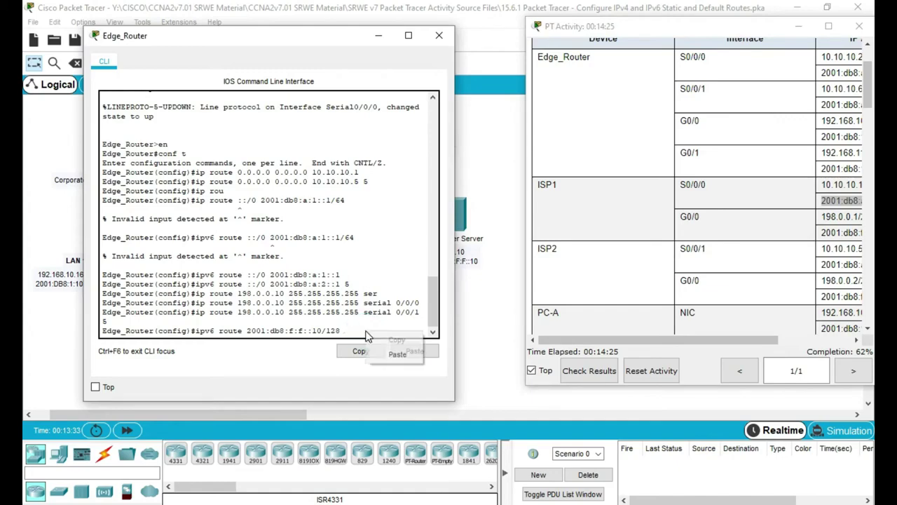
click(414, 351)
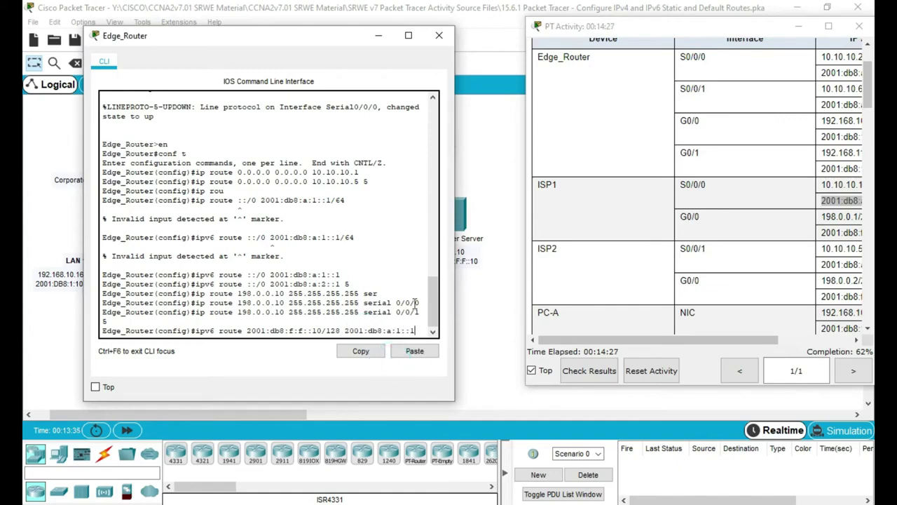
key(Return)
- Try to configure the floating IPv6 host route with ipv6 route 2001:db8:f:f::10/128 2001:db8:a:1::1 5
scroll(759, 278, down, 15)
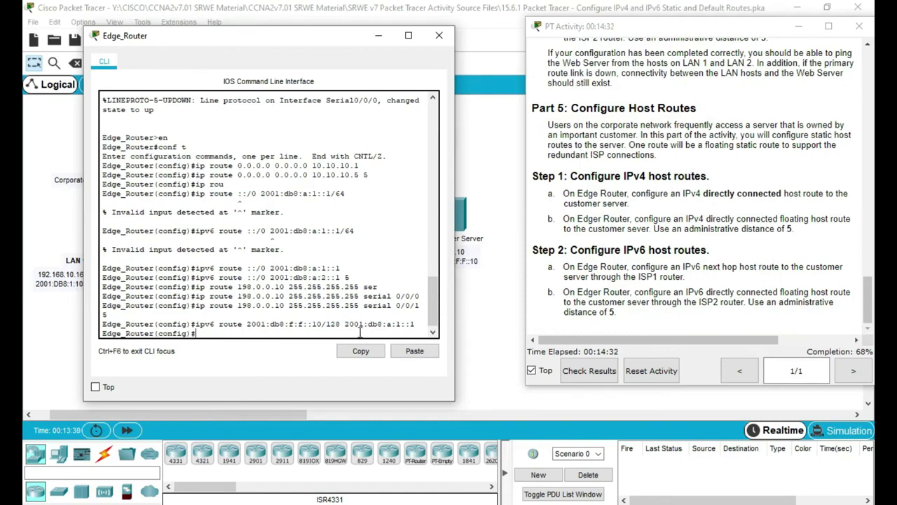
key(Up)
text(5)
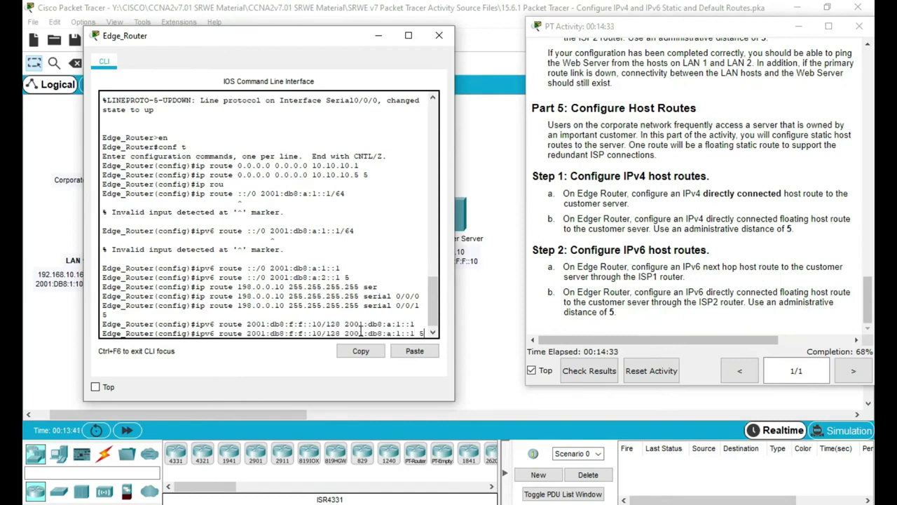
key(Return)
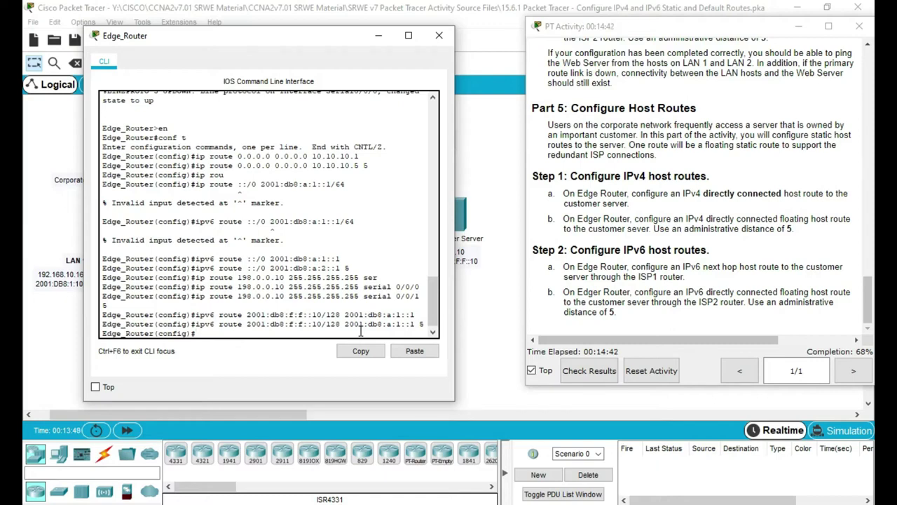
- Remove the mistaken floating route with no ipv6 route 2001:db8:f:f::10/128 2001:db8:a:1::1 5
key(Up)
text(no)
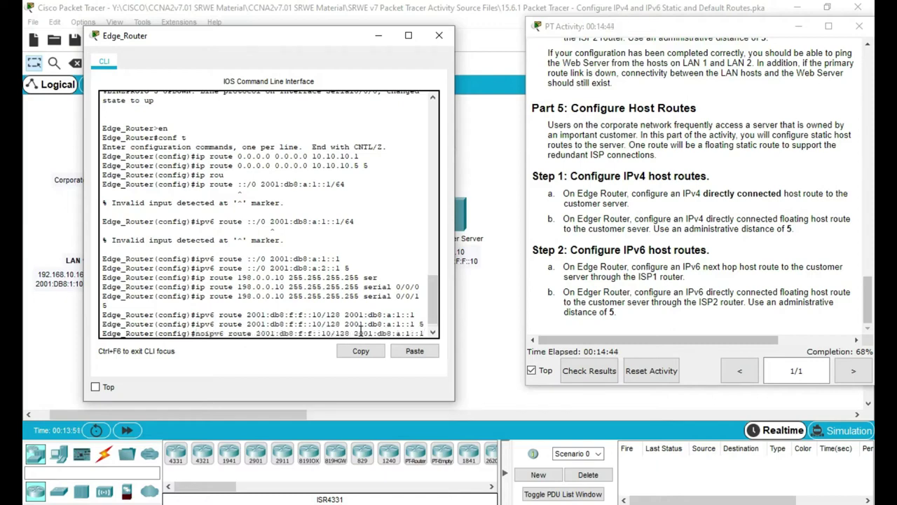
key(Return)
- Try to run the recalled removal command with the ISP2 next hop, no ipv6 route 2001:db8:f:f::10/128 2001:db8:a:2::1 5
key(Up)
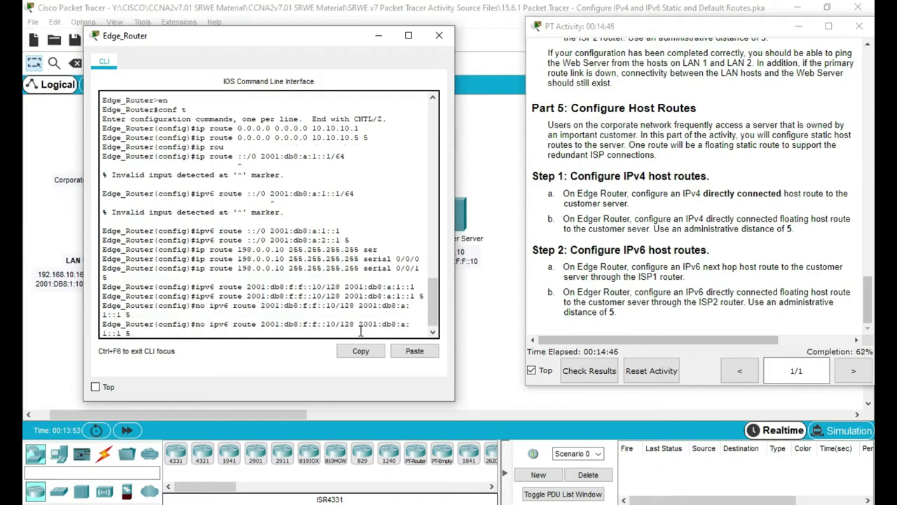
key(Left)
key(Left)
key(Left)
key(Left)
key(Left)
key(BackSpace)
text(2)
key(Return)
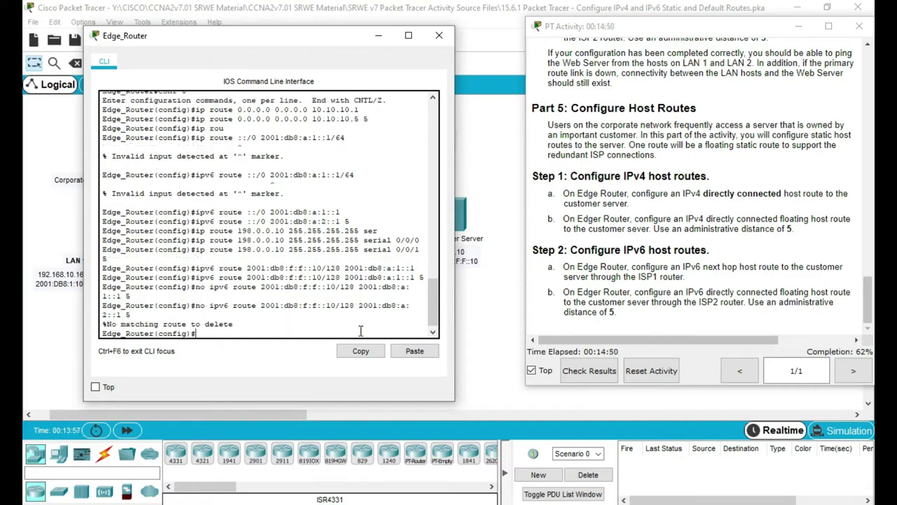
- Configure the floating IPv6 host route through ISP2 with ipv6 route 2001:db8:f:f::10/128 2001:db8:a:2::1 5
key(Up)
key(Up)
key(Up)
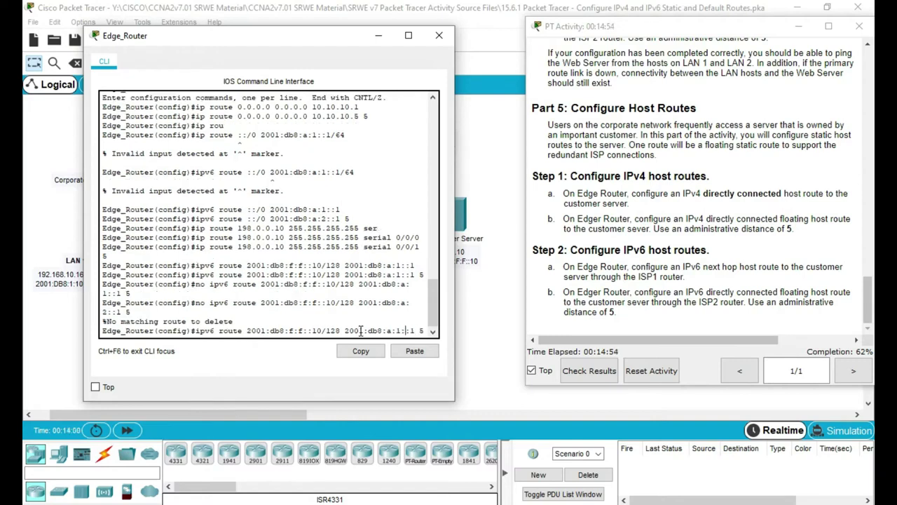
key(BackSpace)
text(2)
key(Return)
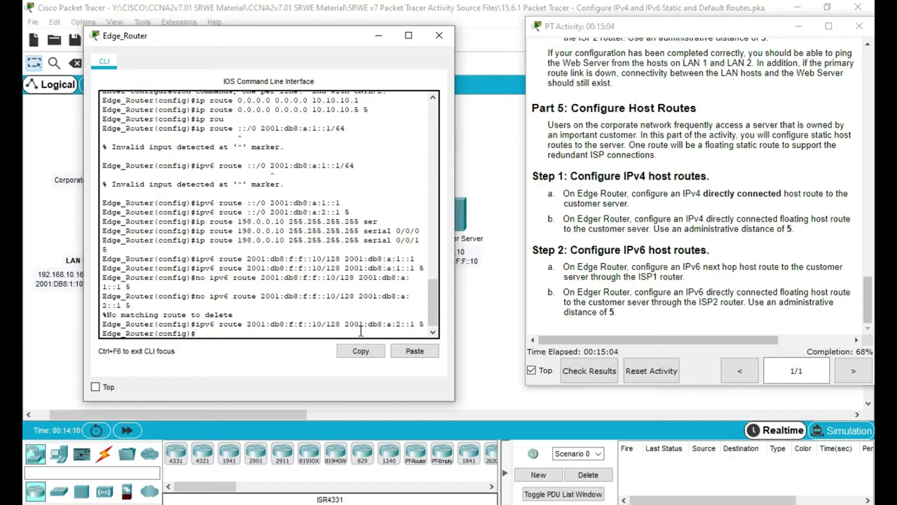
- Check the activity results and close Edge_Router's CLI
click(598, 372)
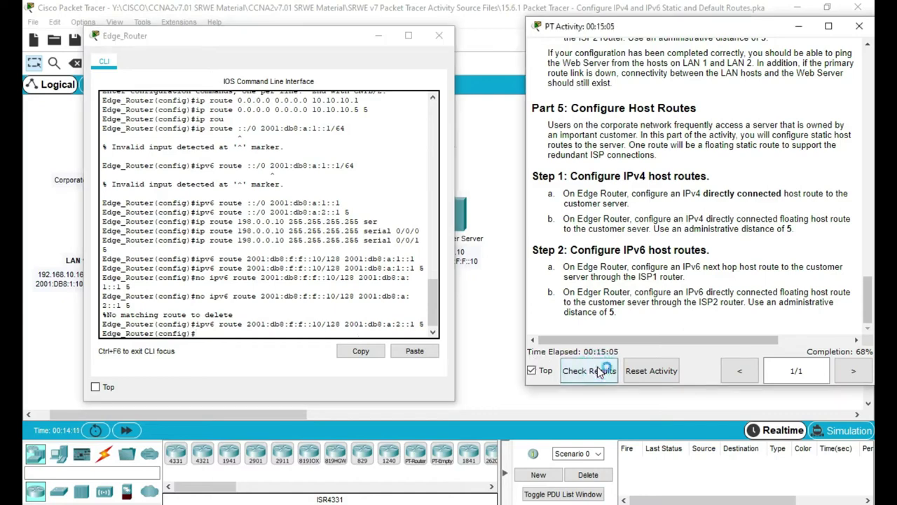
click(439, 36)
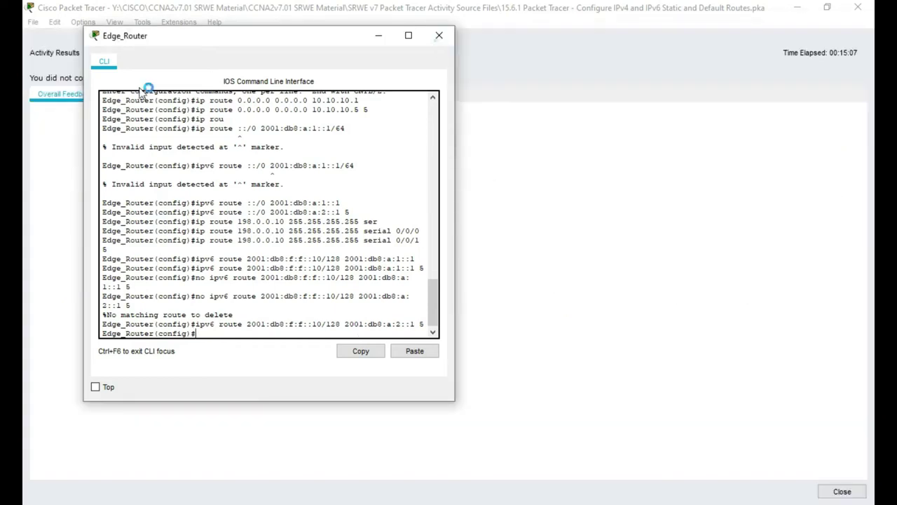
- Review the assessment items in the activity results, close the results and open ISP1's CLI beside the instructions
click(145, 92)
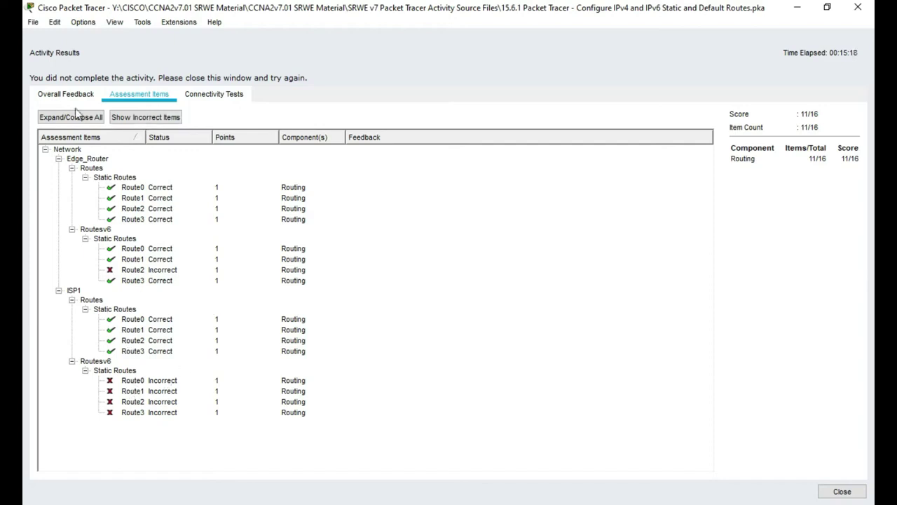
click(826, 492)
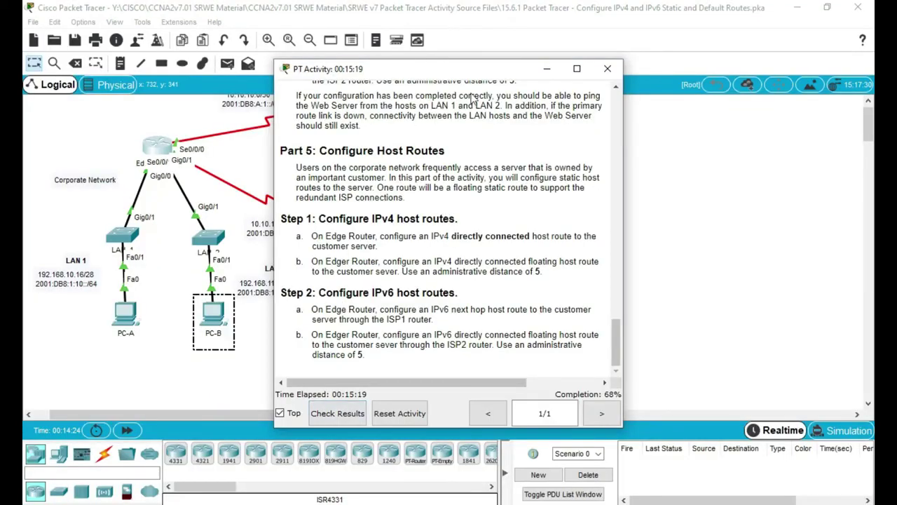
drag(443, 22, 698, 19)
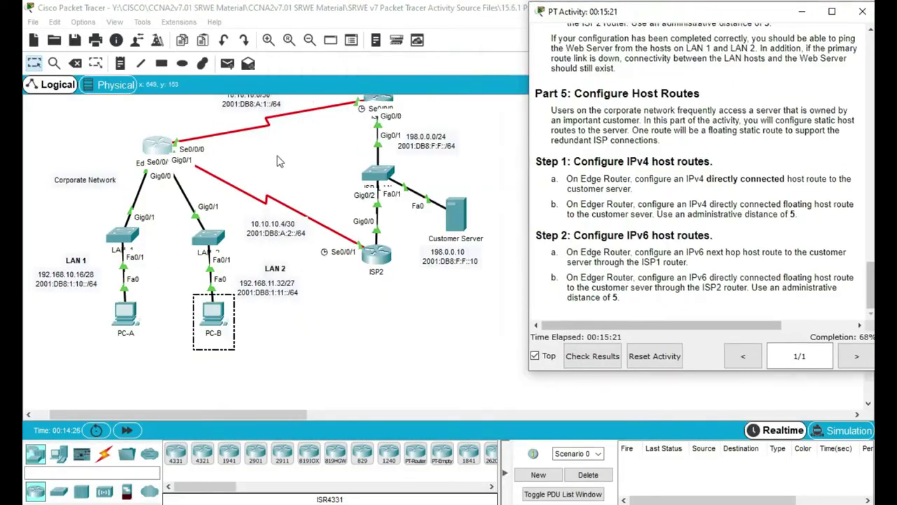
click(382, 103)
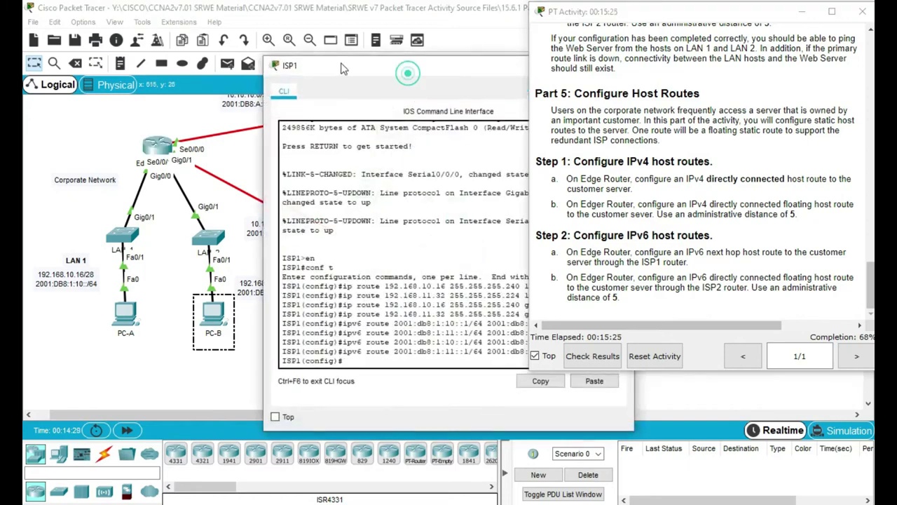
drag(405, 74, 199, 39)
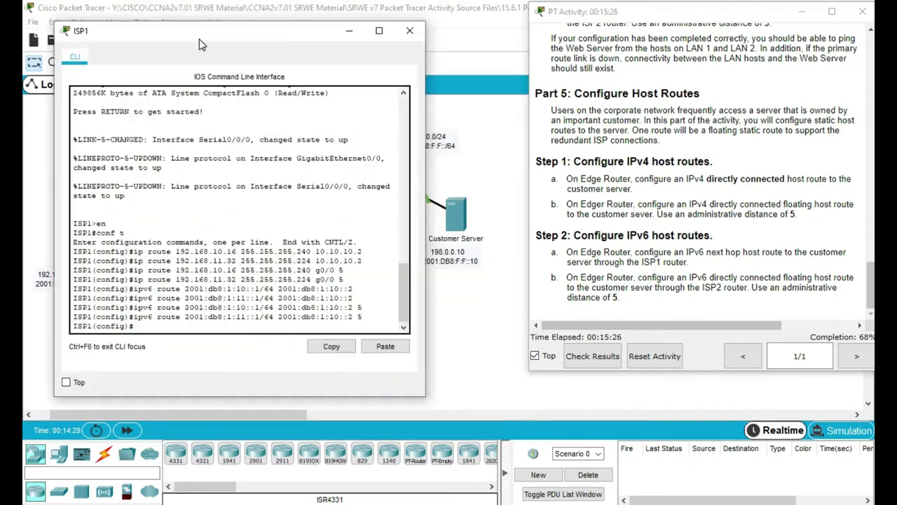
click(243, 326)
key(Up)
key(Up)
key(BackSpace)
key(BackSpace)
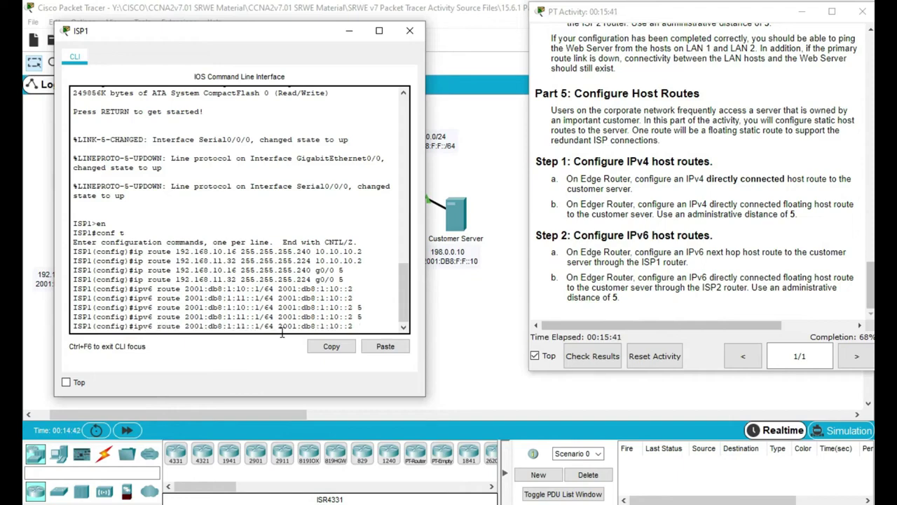
key(Up)
key(Up)
key(Up)
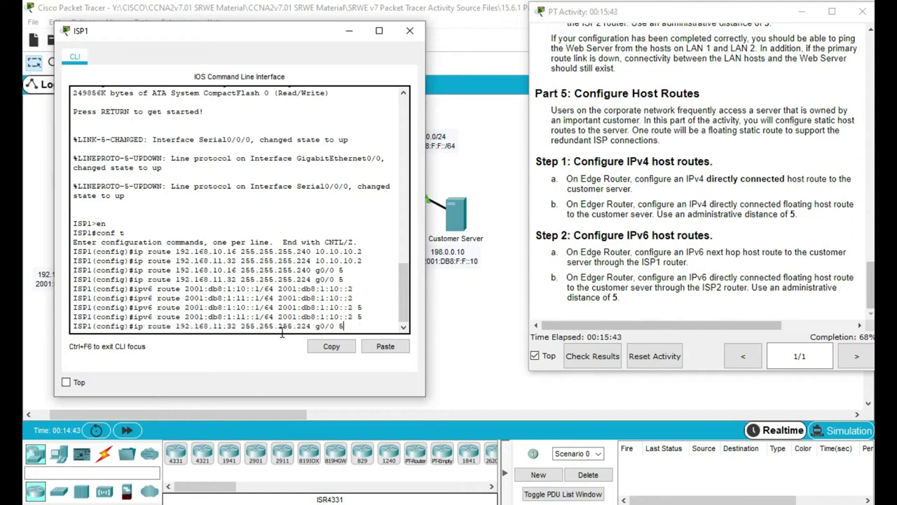
- Configure the LAN 1 IPv6 route on ISP1 with ipv6 route 2001:db8:1:10::/64 2001:db8:1:10::2
key(Down)
key(Down)
key(Down)
key(Left)
key(Left)
key(Left)
key(Left)
key(Left)
key(Left)
key(Left)
key(Left)
key(Left)
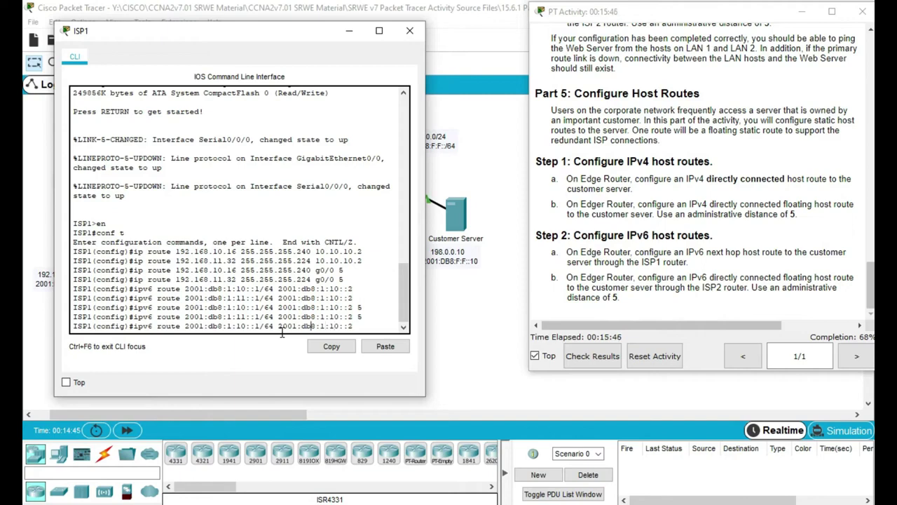
key(Left)
key(Left)
key(Left)
key(Left)
key(Left)
key(Left)
key(Left)
key(Left)
key(Left)
key(Left)
key(BackSpace)
key(Return)
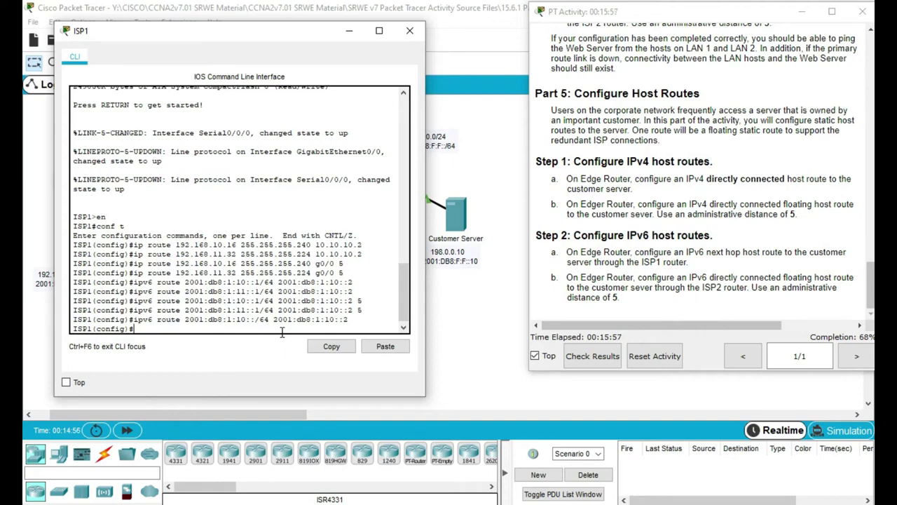
- Remove the LAN 1 IPv6 route from ISP1 with no ipv6 route 2001:db8:1:10::1/64 2001:db8:1:10::2
key(Up)
key(Up)
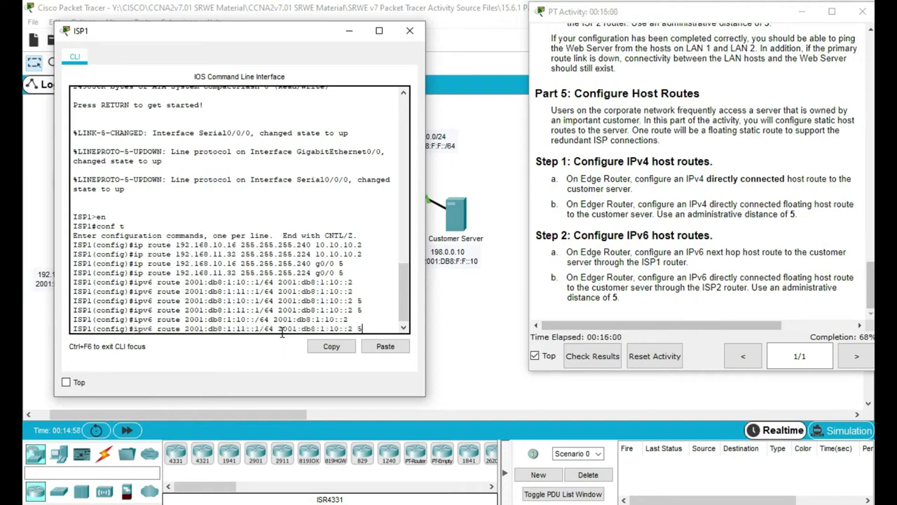
key(Up)
key(Up)
key(Home)
text(no)
key(Return)
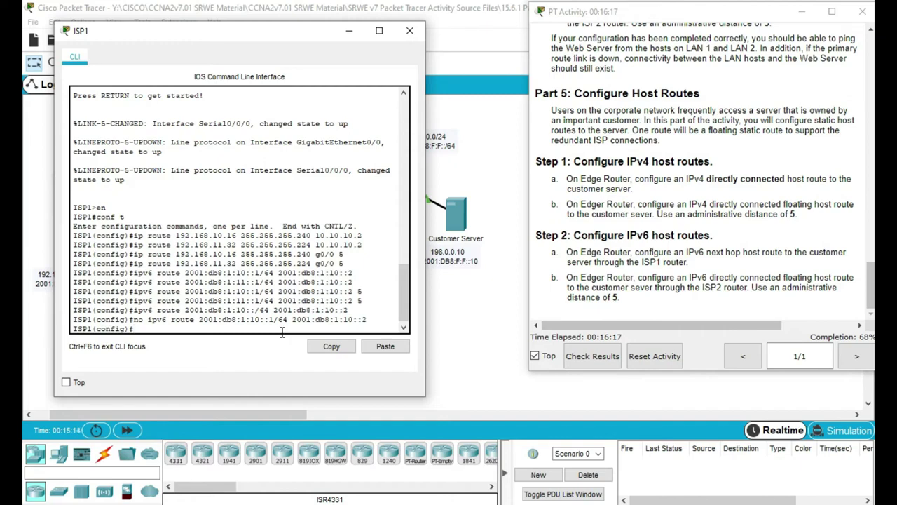
- Try to remove the LAN 1 route by its other next hop with no ipv6 route 2001:db8:1:10::1/64 2001:db8:1:1::2
key(Up)
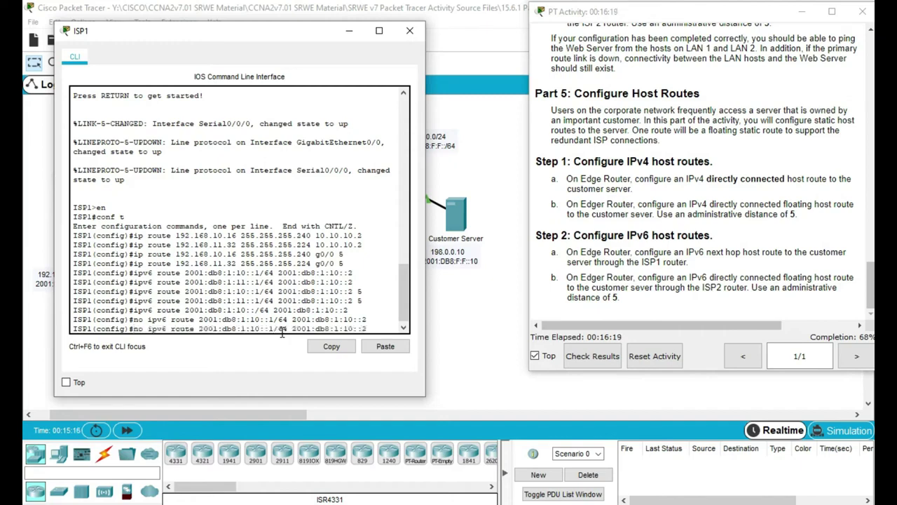
key(Left)
key(Left)
key(Left)
key(BackSpace)
key(Return)
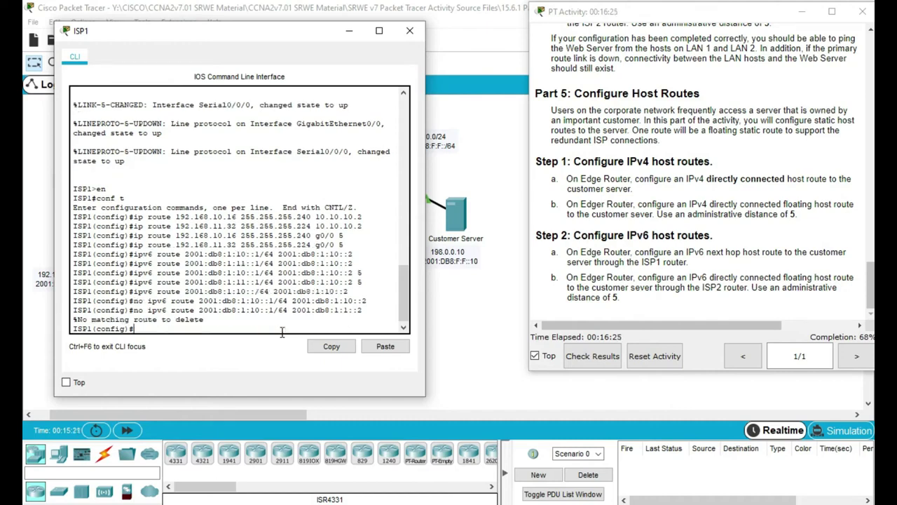
- Configure the LAN 1 IPv6 route on ISP1 with ipv6 route 2001:db8:1:10::1/64 2001:db8:1:1::2
key(Up)
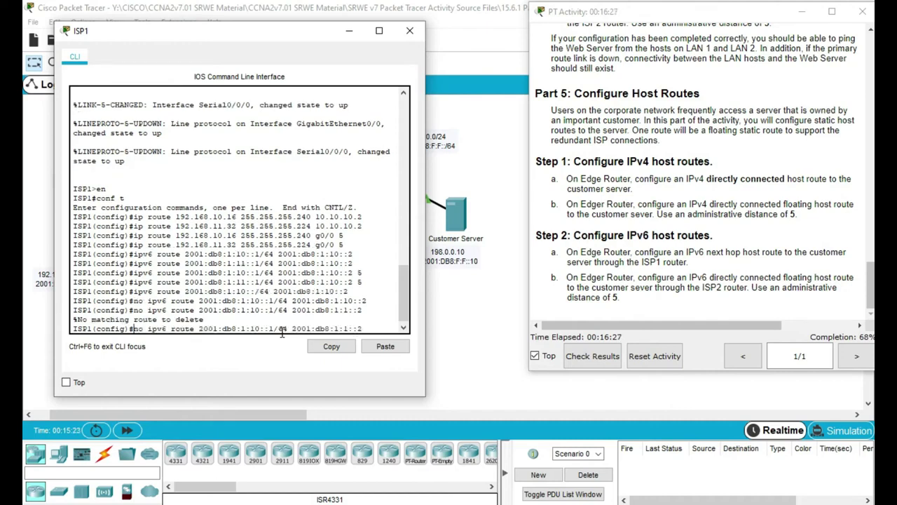
key(Delete)
key(Delete)
key(Delete)
key(Return)
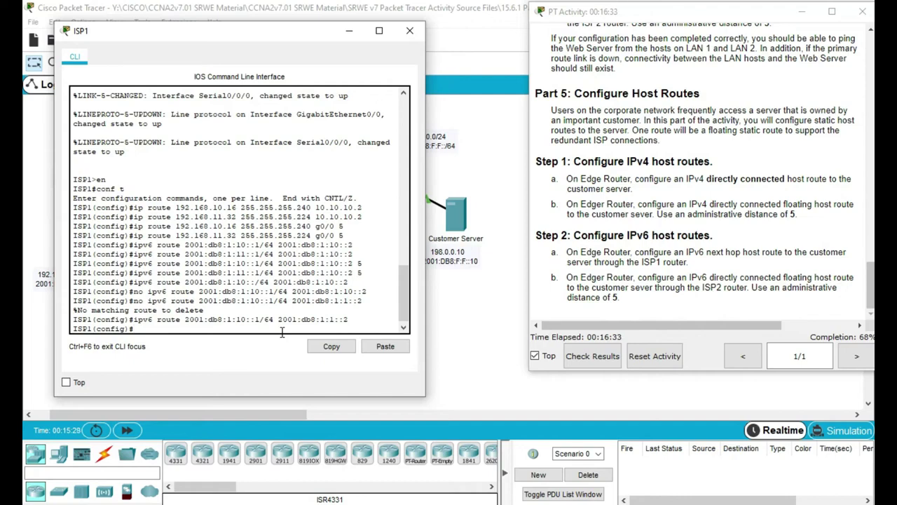
- Remove the route just added with no ipv6 route 2001:db8:1:10::1/64 2001:db8:1:1::2
key(Up)
key(Up)
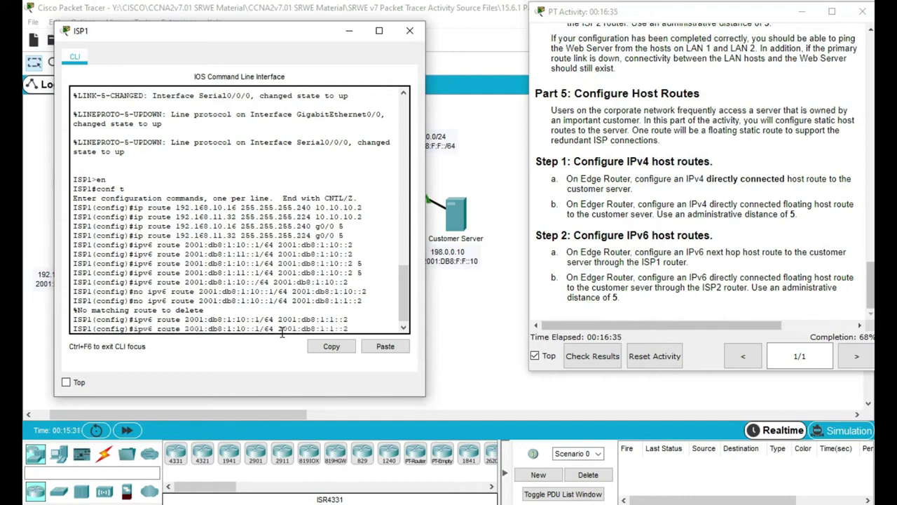
key(Return)
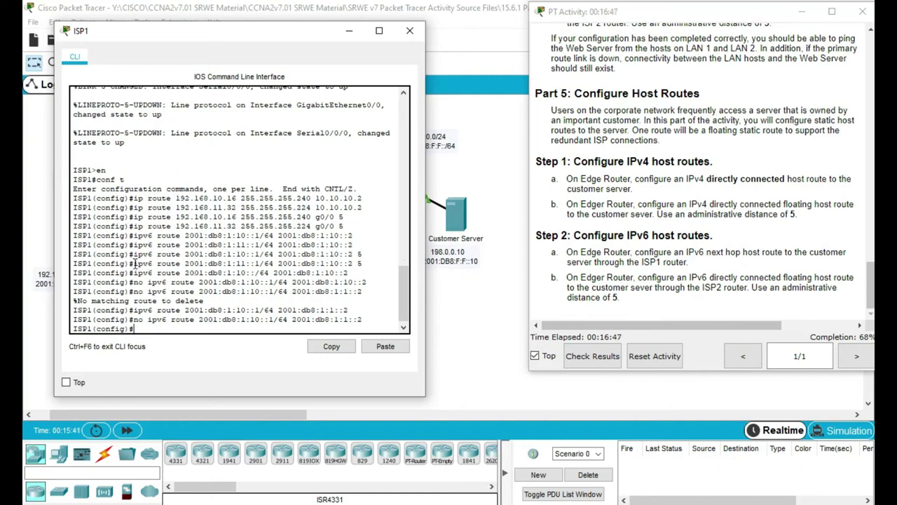
drag(135, 263, 361, 261)
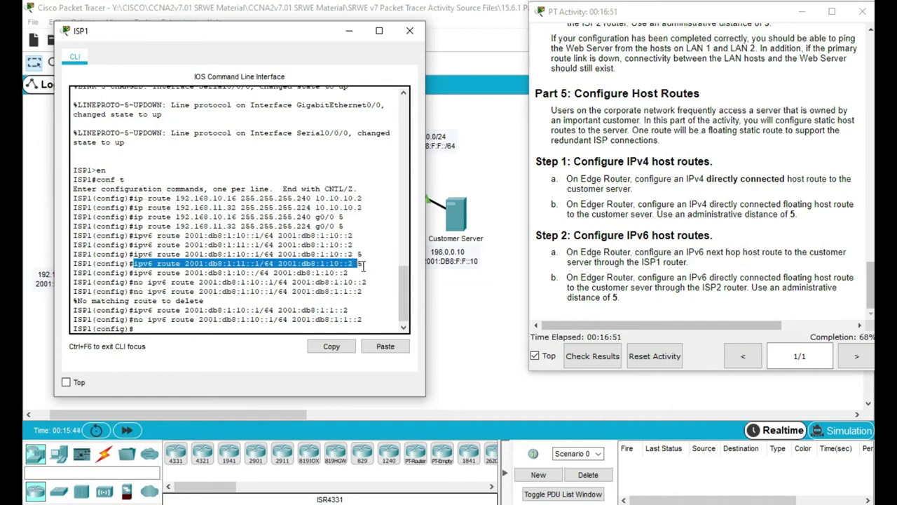
click(342, 348)
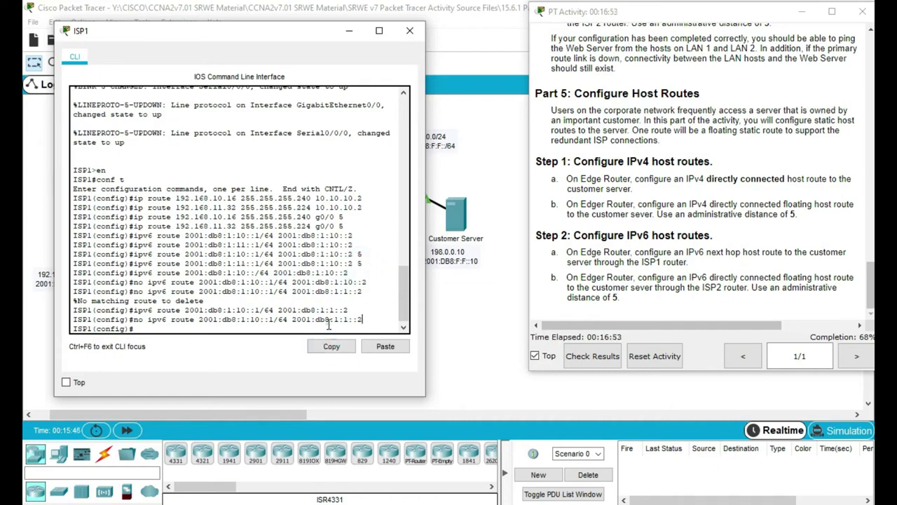
click(385, 345)
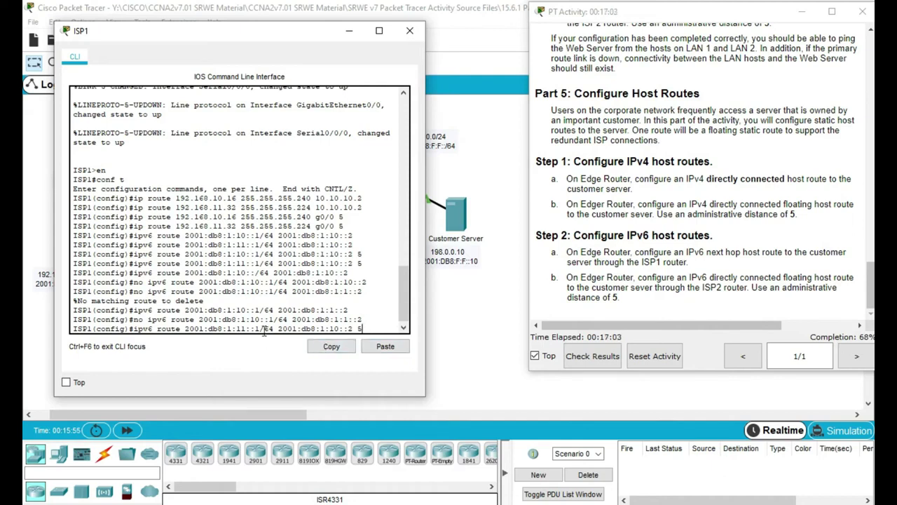
key(Left)
key(Left)
key(Left)
key(BackSpace)
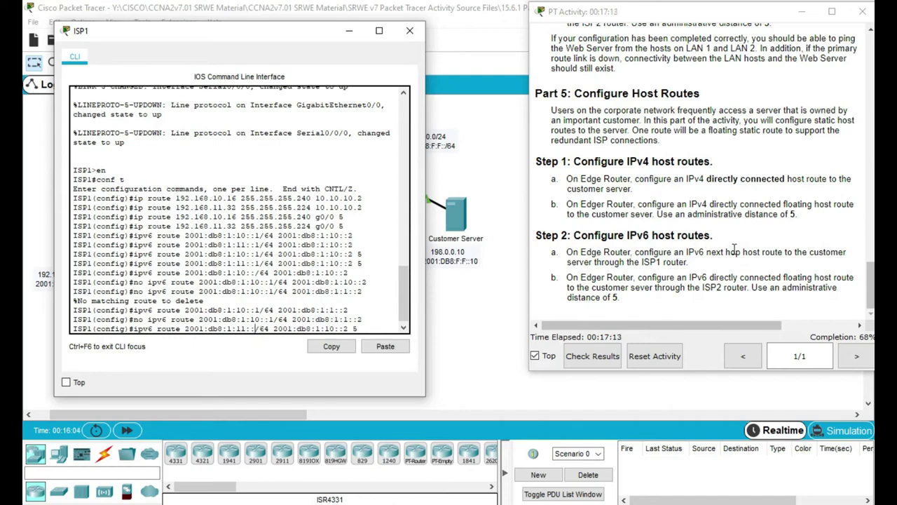
- Look up the routers' interface IPv6 addresses in the activity's addressing table
scroll(734, 253, up, 15)
scroll(735, 255, up, 5)
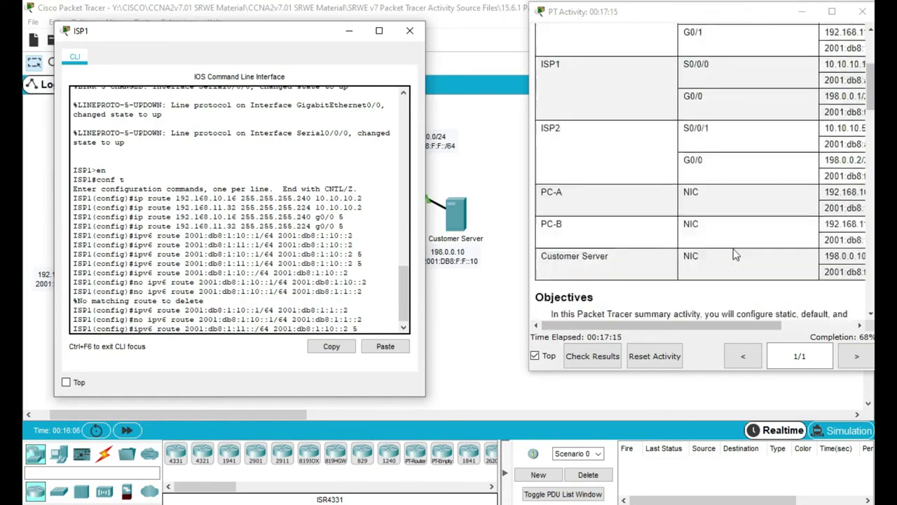
scroll(735, 255, right, 2)
scroll(734, 255, left, 3)
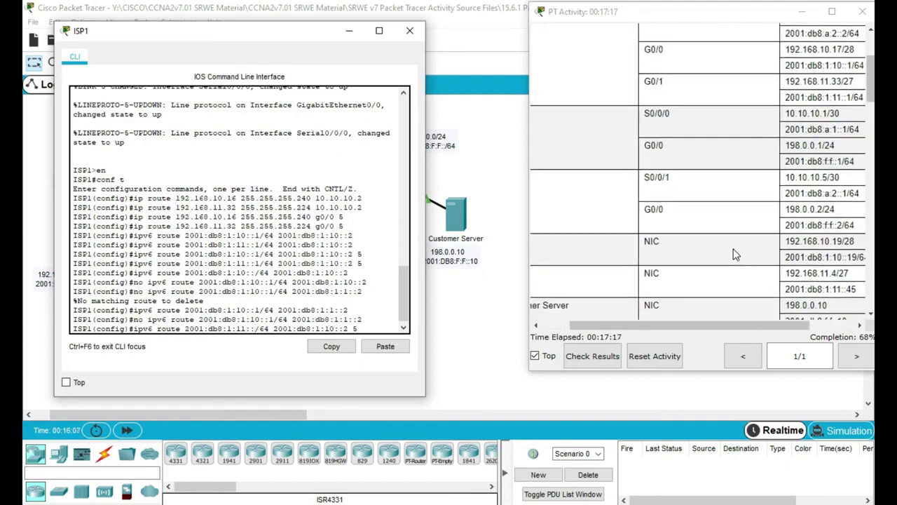
scroll(734, 255, right, 3)
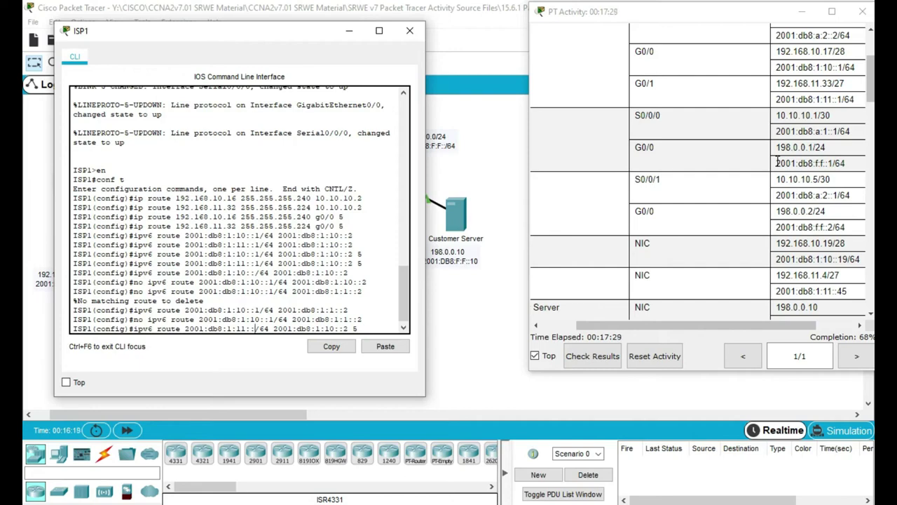
- Discard the unfinished route command and display ISP1's full running configuration with do sh run
key(Down)
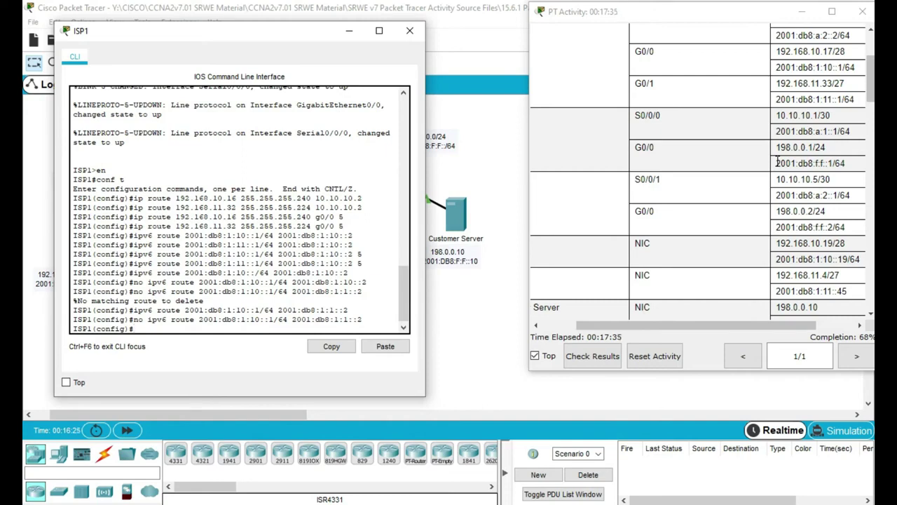
text(do sh run)
key(Return)
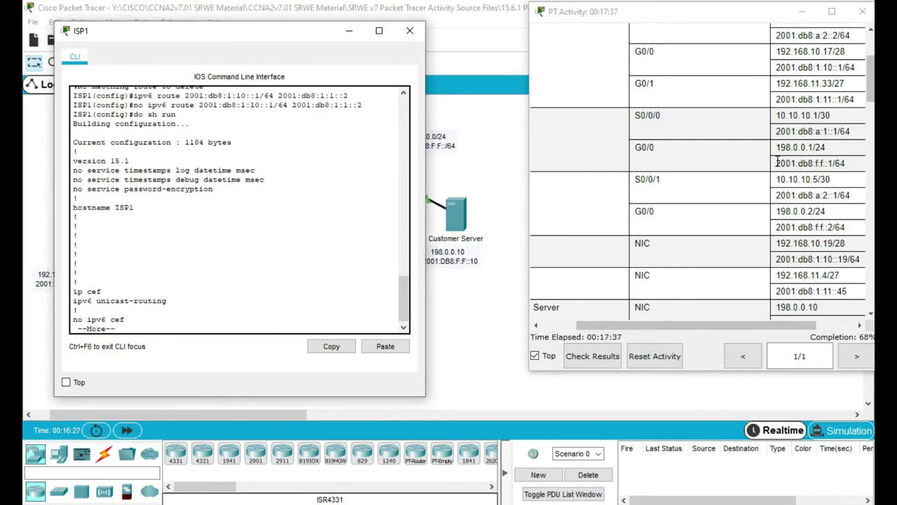
key(space)
key(space)
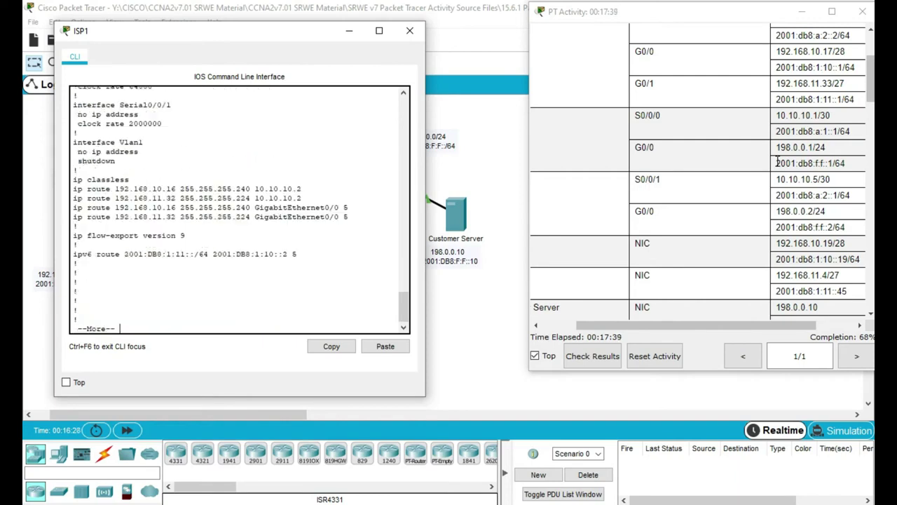
key(space)
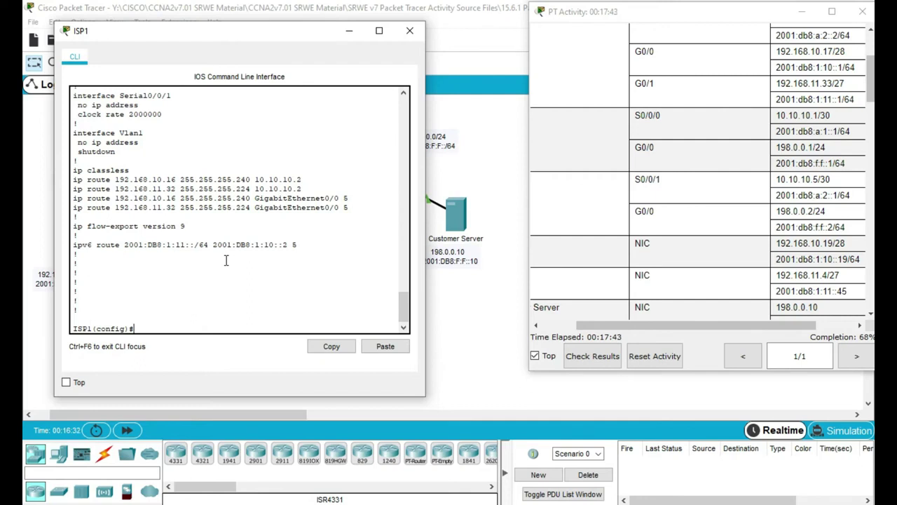
- Re-enter configuration mode on ISP1 and remove the LAN 2 floating route with no ipv6 route 2001:db8:1:11::1/64 2001:db8:1:10::2 5
drag(73, 245, 300, 246)
key(ctrl+c)
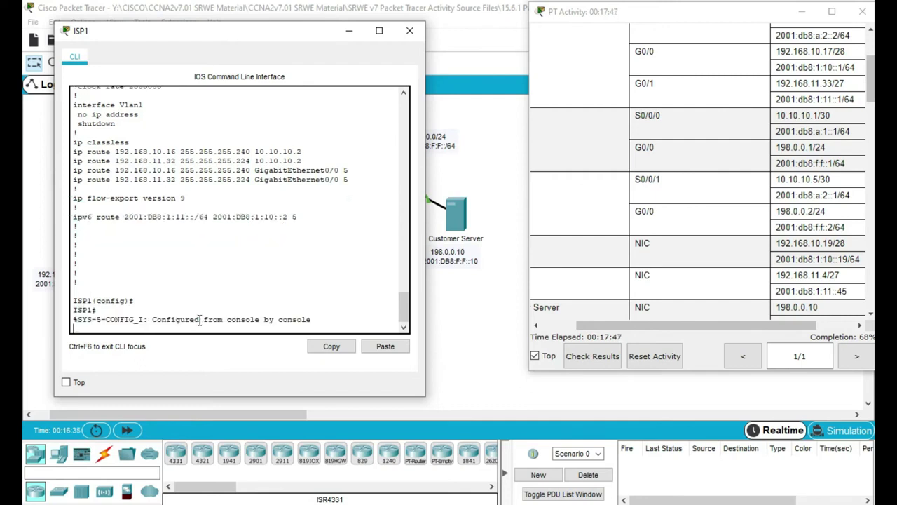
key(Return)
text(conf t)
key(Return)
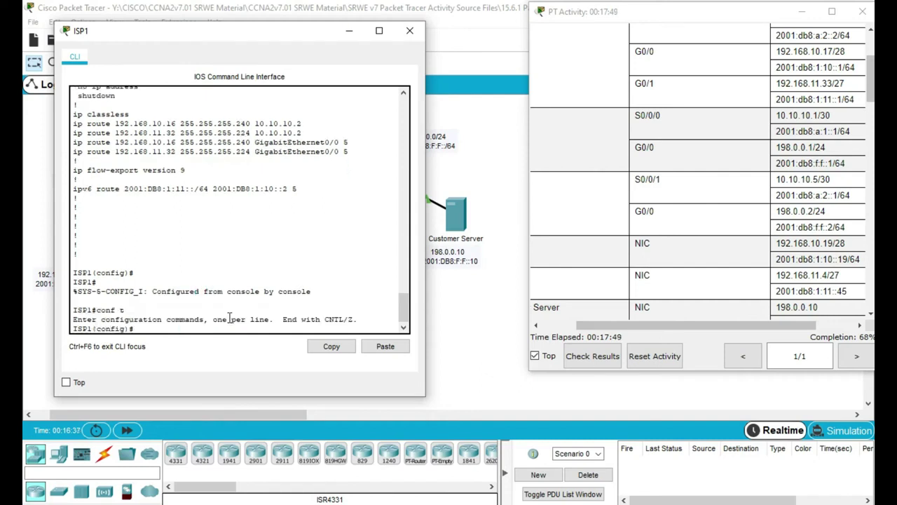
text(no)
click(371, 347)
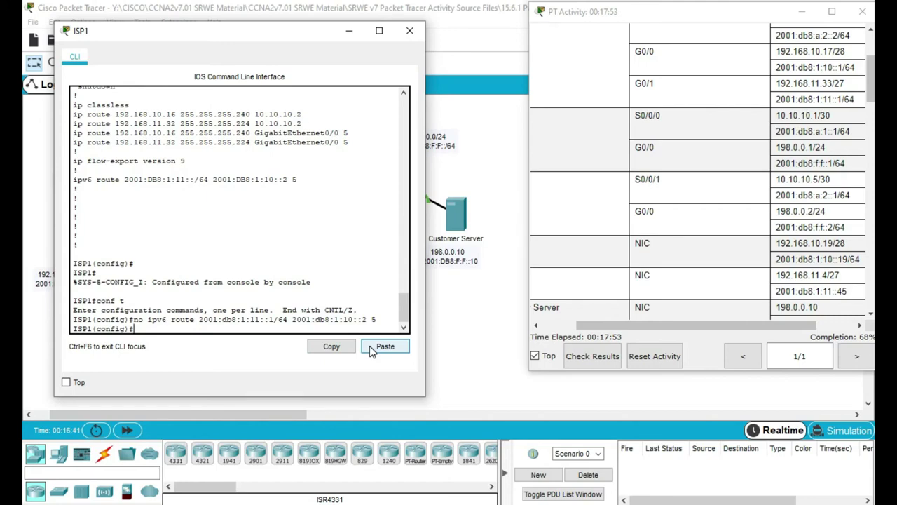
- Check the activity results again, review the assessment items and return to the topology with the instructions moved aside
click(593, 357)
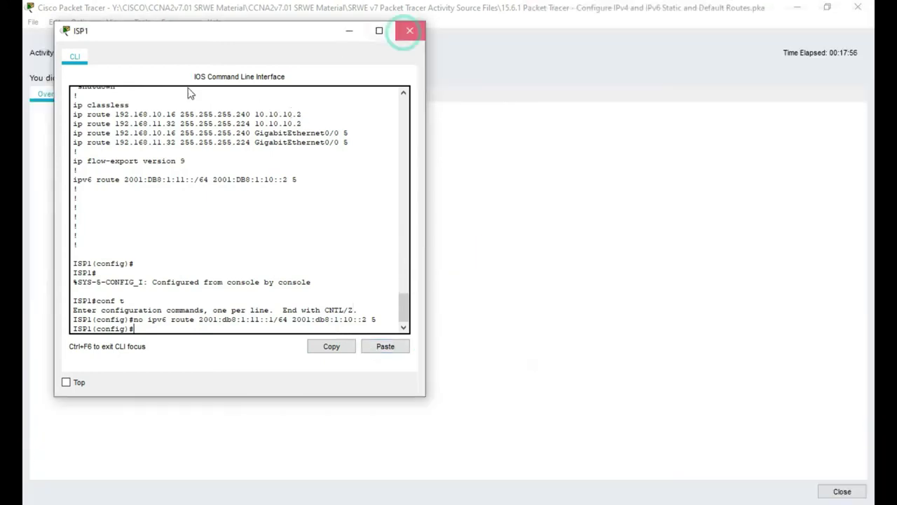
click(140, 94)
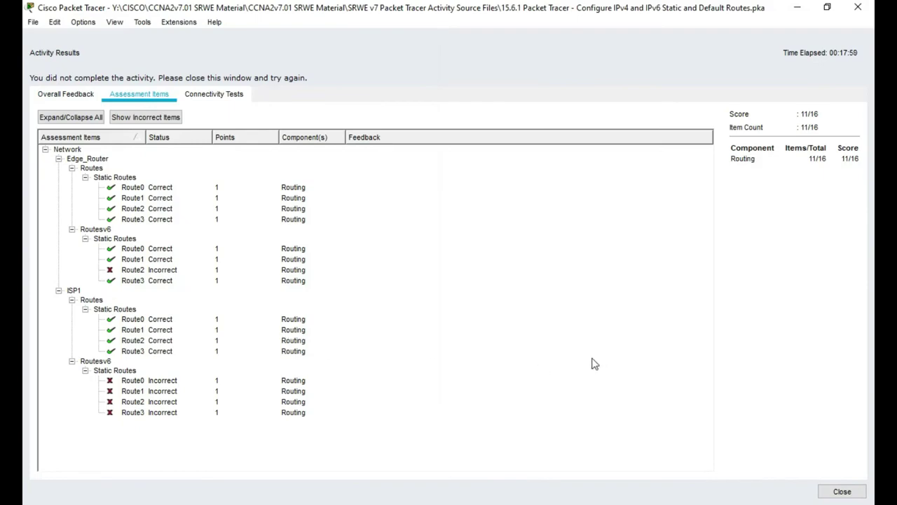
click(842, 492)
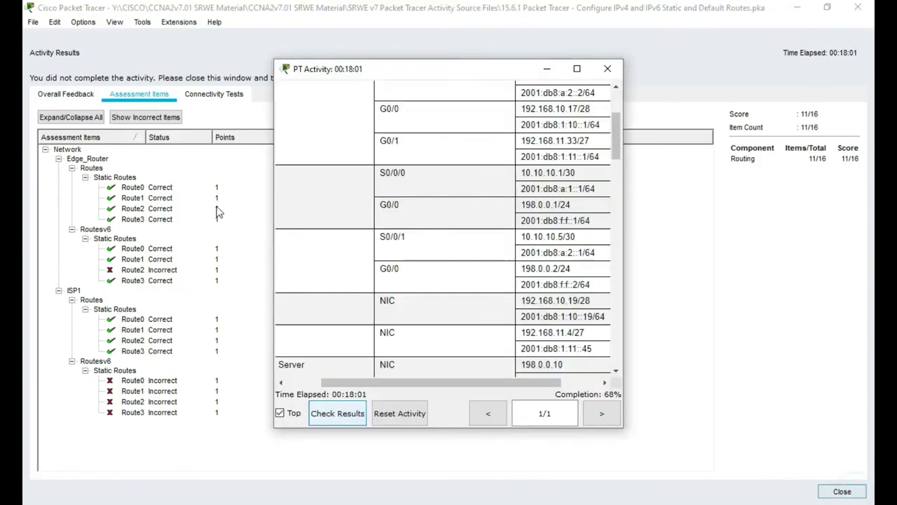
drag(396, 75, 649, 22)
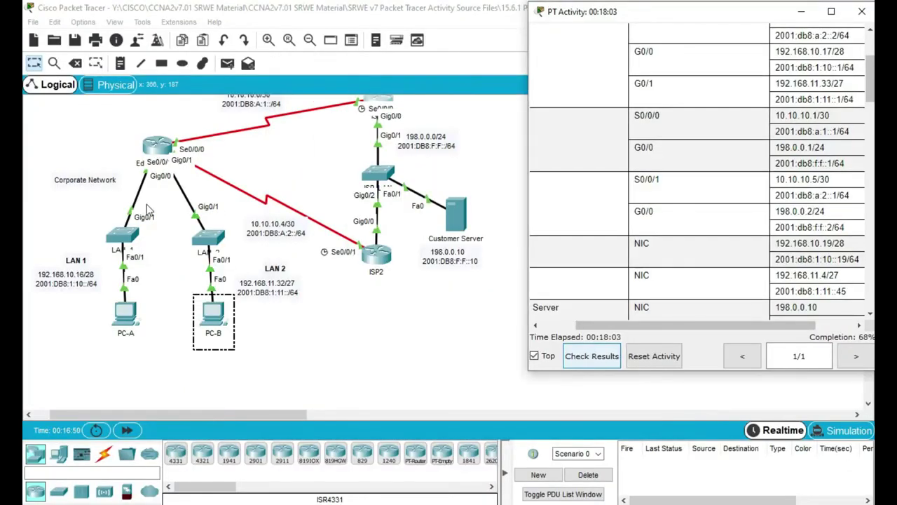
- Open ISP1's command line next to the instructions and review the Part 4 requirements for IPv6 static and floating routes to the LANs
click(382, 103)
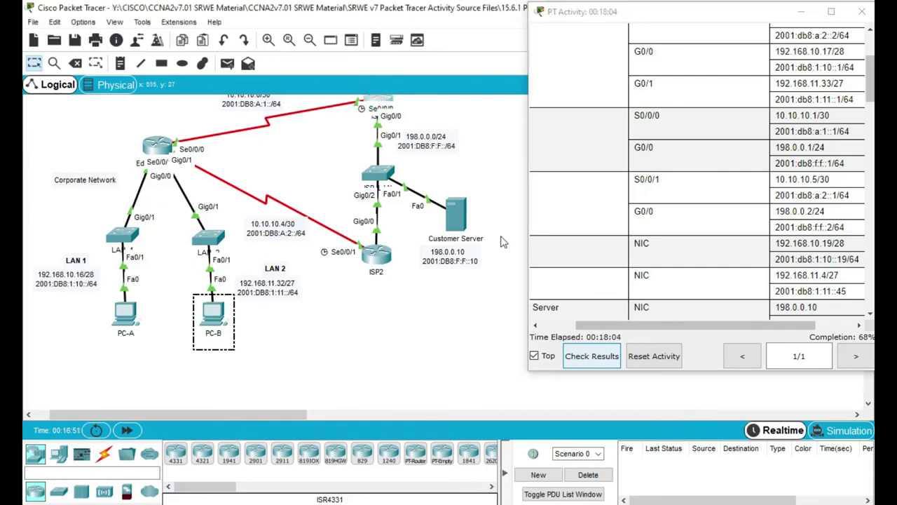
drag(398, 74, 194, 70)
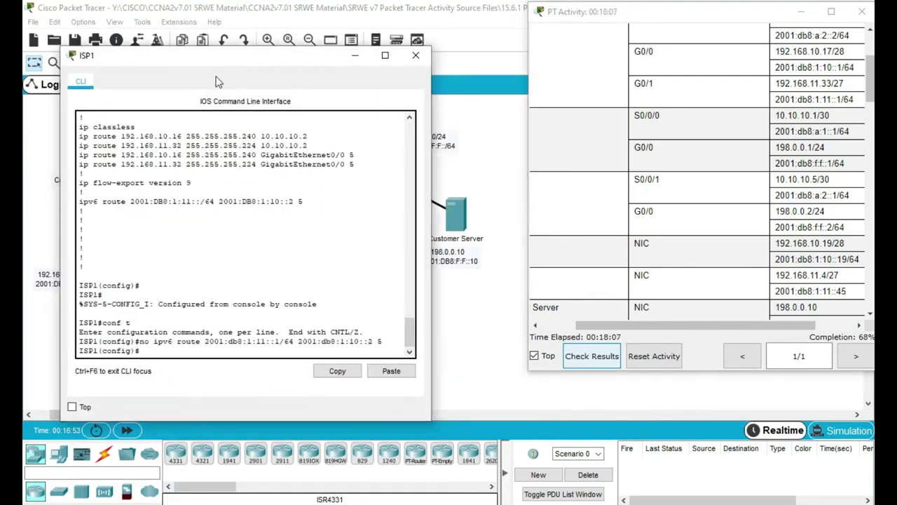
click(692, 143)
scroll(691, 142, down, 3)
scroll(691, 142, down, 12)
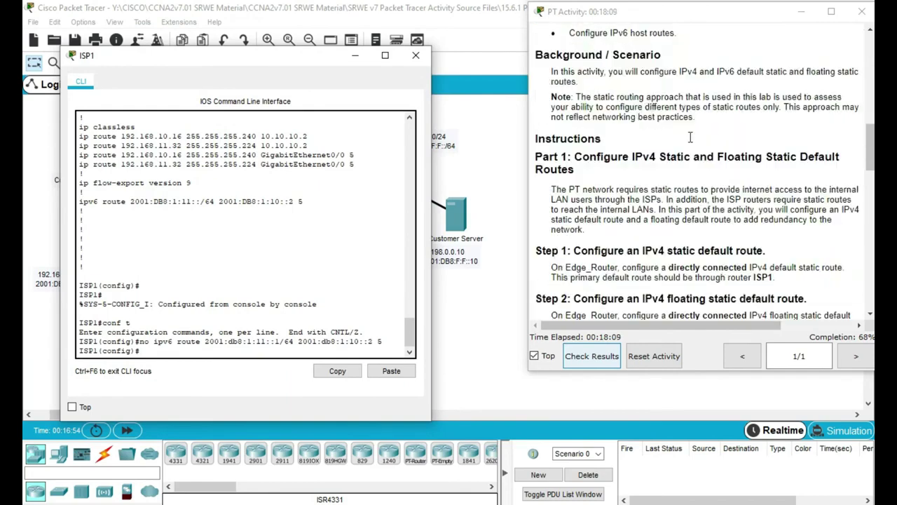
scroll(687, 167, down, 7)
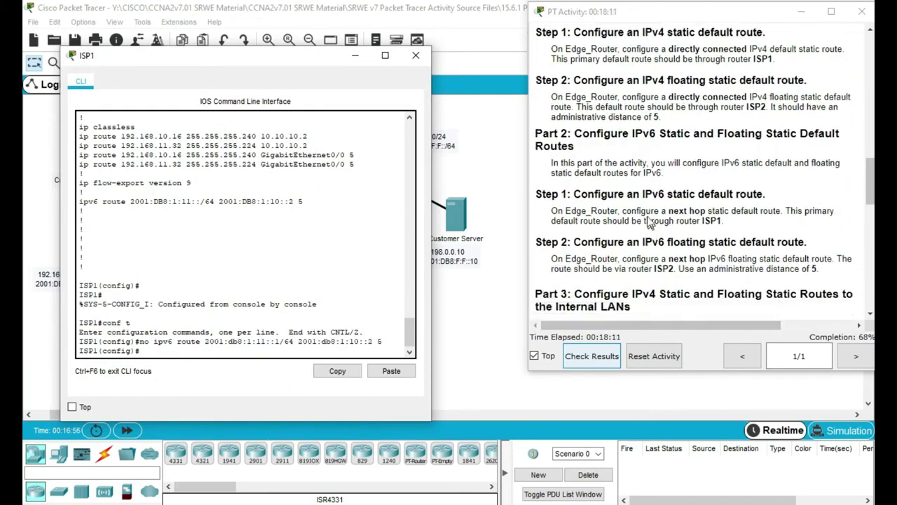
scroll(668, 193, down, 8)
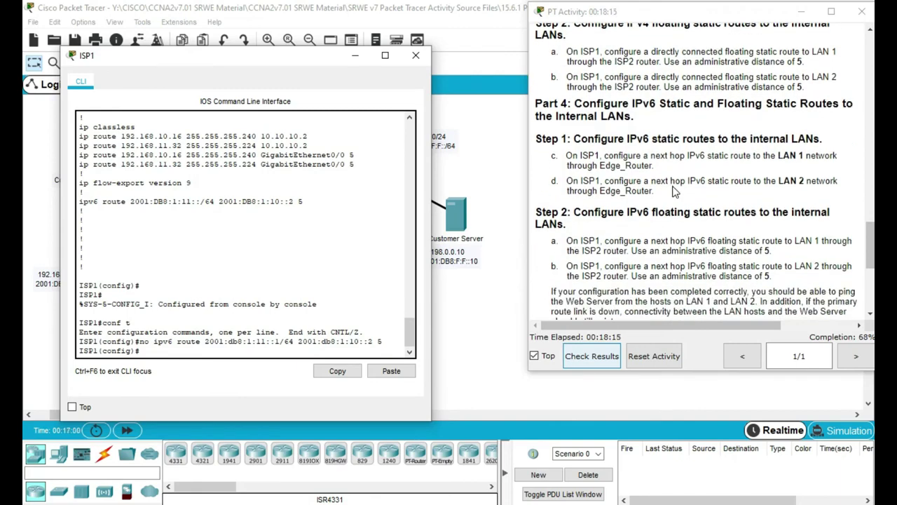
scroll(677, 193, down, 1)
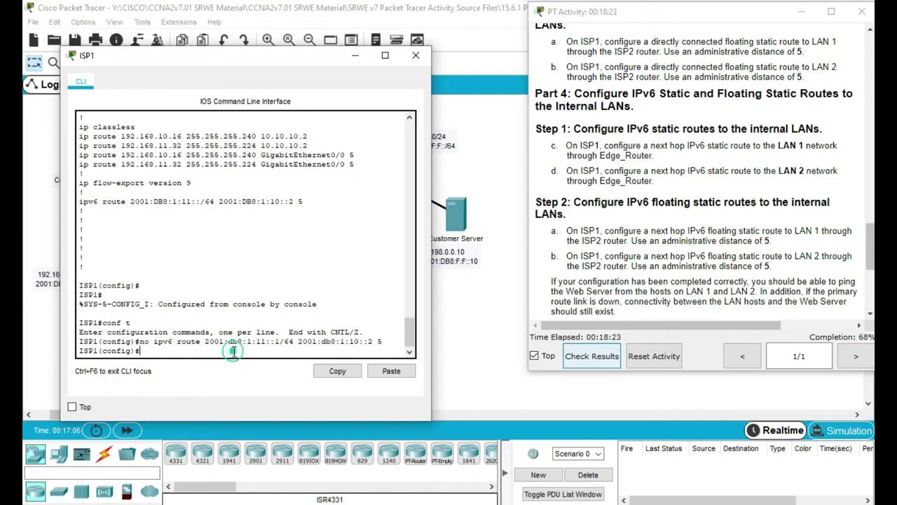
- Begin an ipv6 route command on ISP1 with the LAN 1 prefix 2001:db8:1:10::/64, copying the network part from PC-A's address
text(ipv6 route)
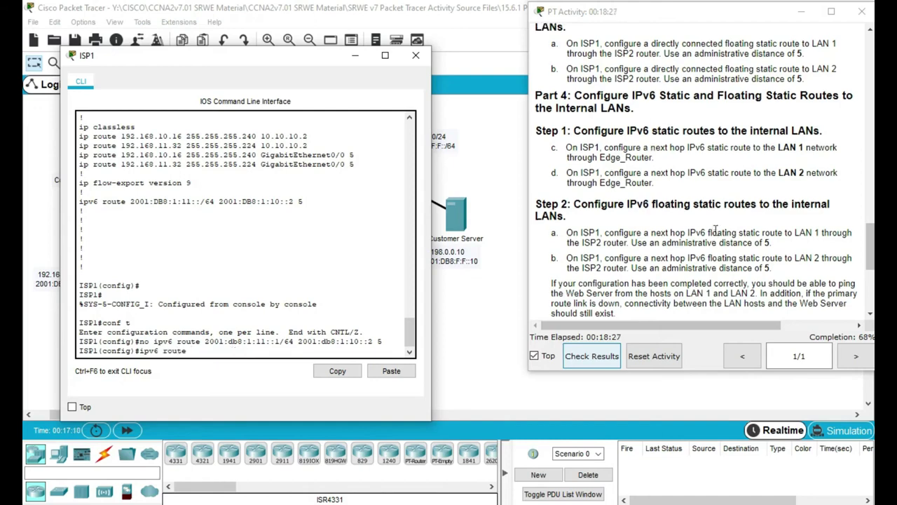
scroll(717, 237, up, 10)
scroll(716, 236, right, 1)
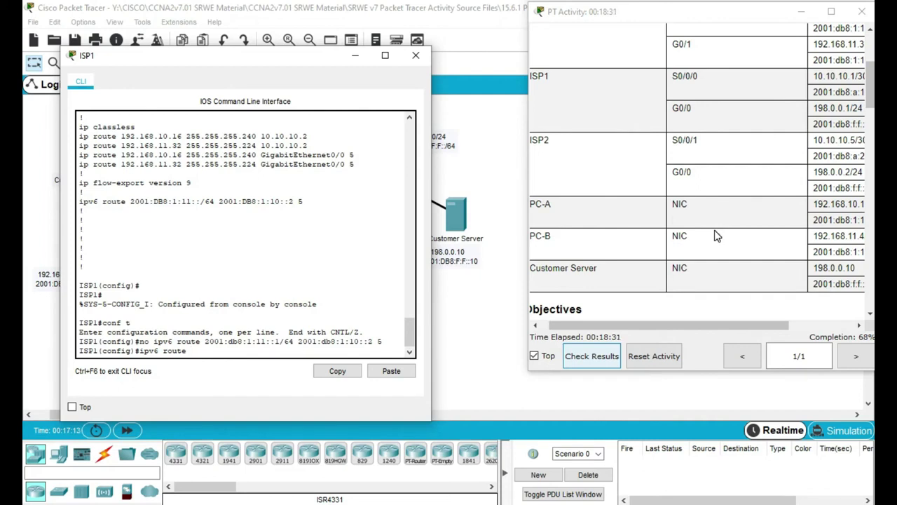
scroll(768, 250, right, 3)
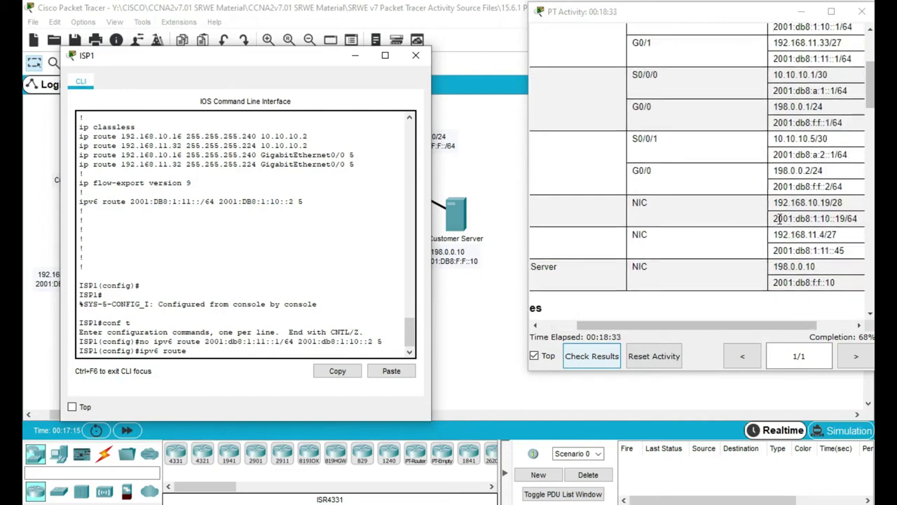
click(773, 218)
drag(800, 218, 841, 219)
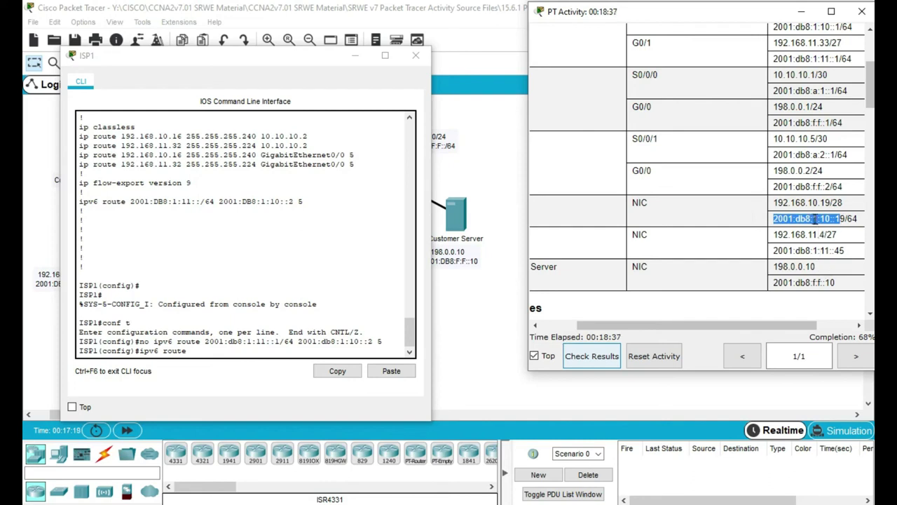
click(263, 346)
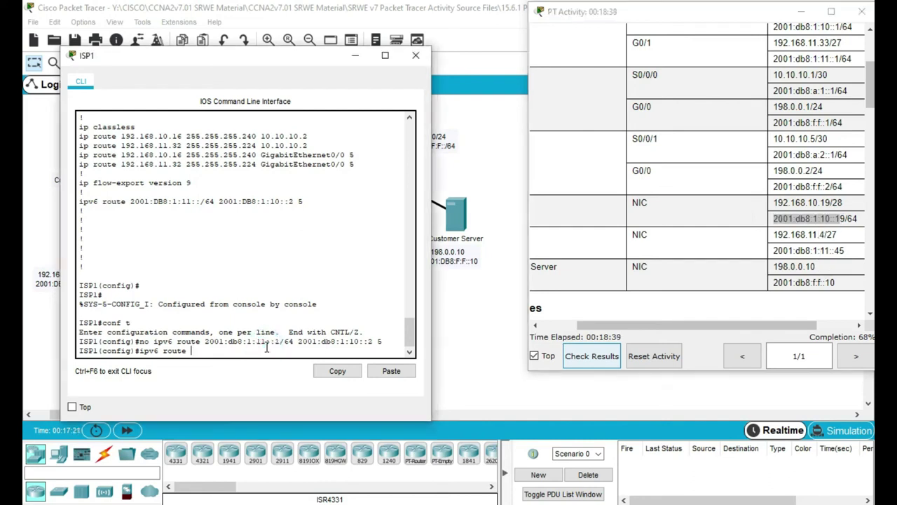
click(383, 372)
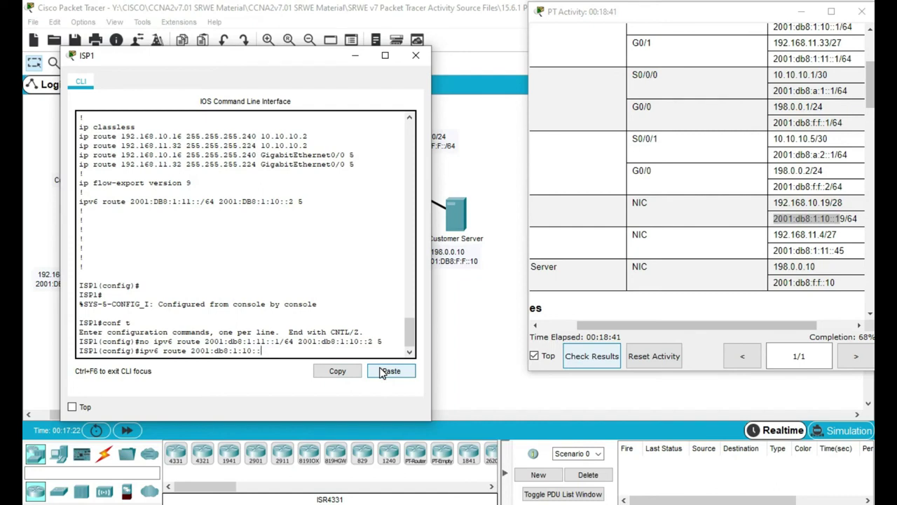
text(/64)
- Complete ISP1's LAN 1 route with Edge_Router's S0/0/0 address 2001:db8:a:1::2 as the next hop and run the command
scroll(780, 247, up, 3)
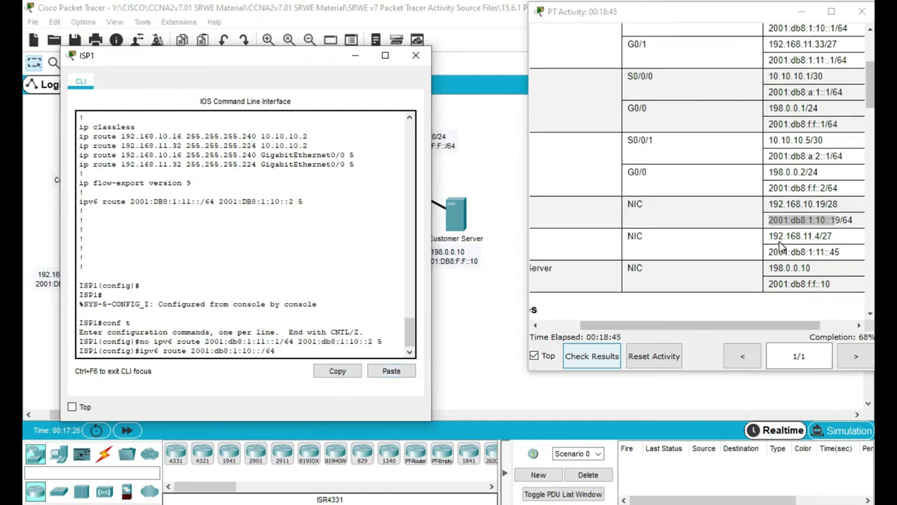
scroll(781, 247, up, 5)
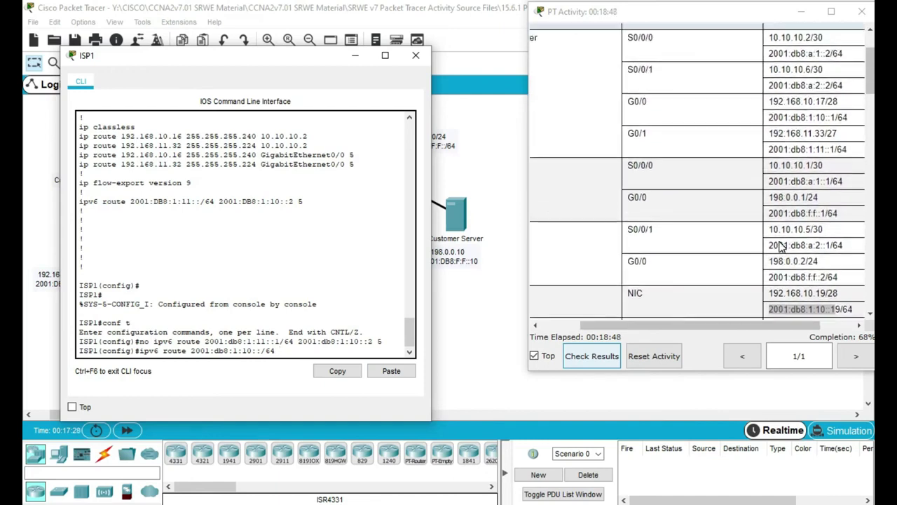
click(771, 54)
drag(815, 60, 832, 56)
key(ctrl+c)
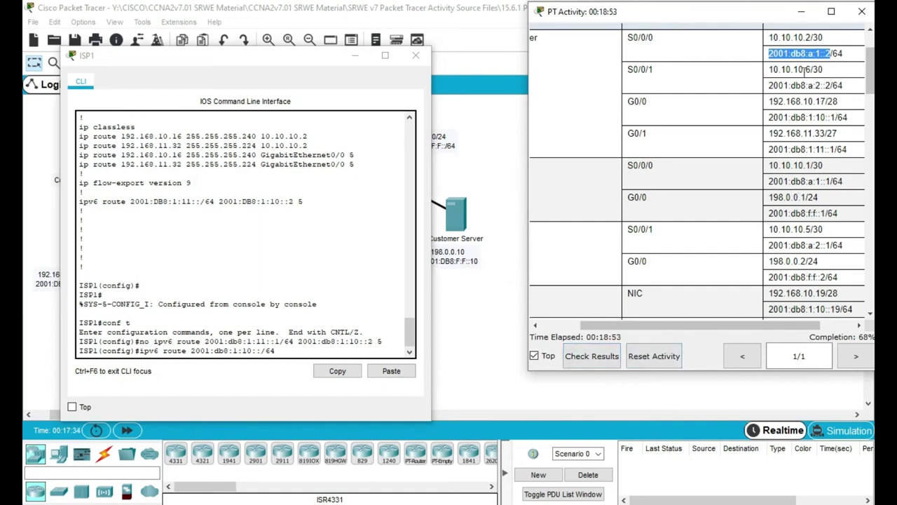
click(323, 354)
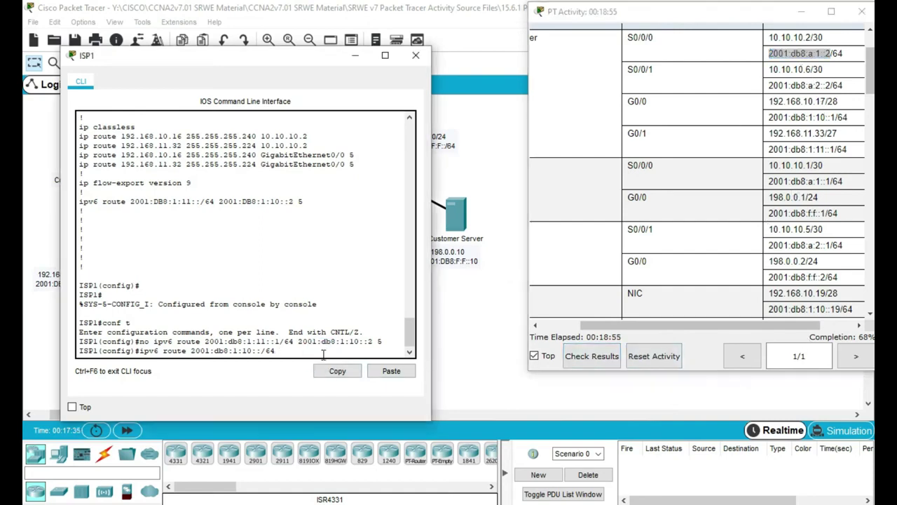
click(387, 372)
key(Return)
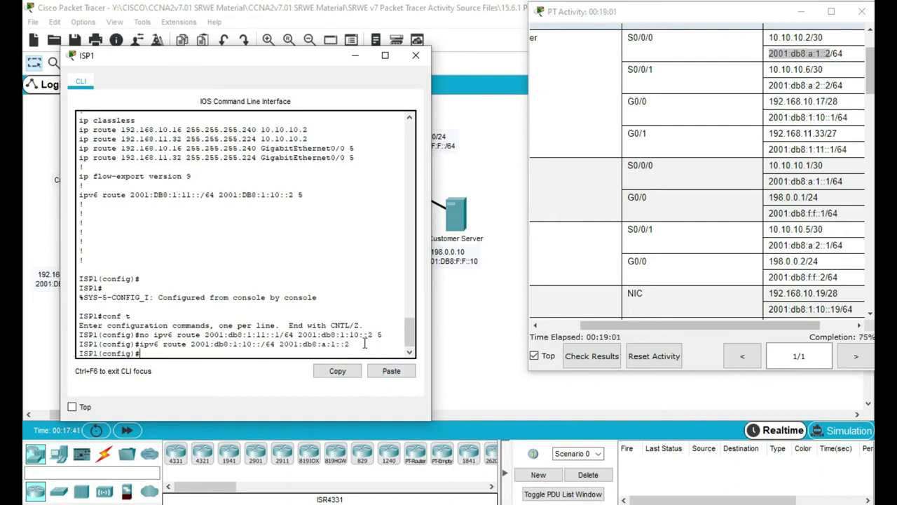
- Recall the LAN 1 route command on ISP1, change the destination to 2001:db8:1:11::/64 for LAN 2, and run it
key(Up)
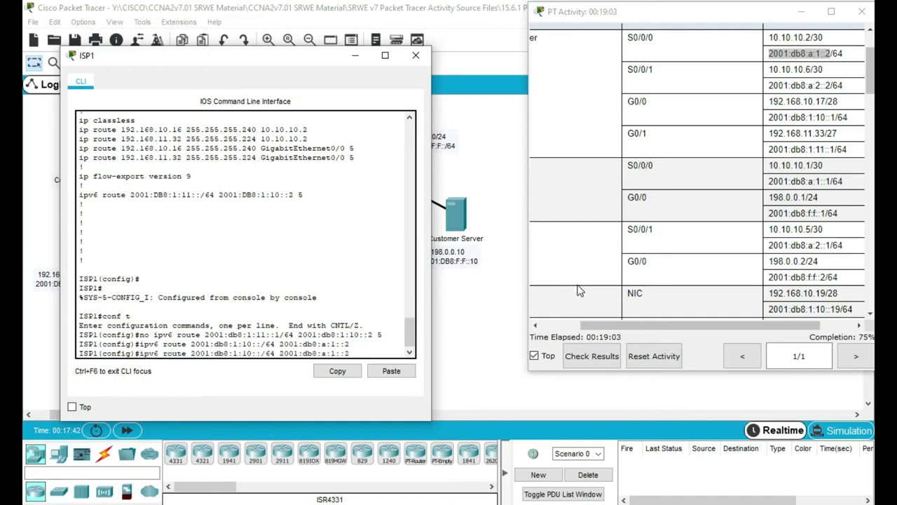
key(Left)
key(Left)
key(Left)
key(Left)
key(Left)
key(Left)
key(Left)
key(Left)
key(Left)
key(Left)
key(BackSpace)
text(1)
key(Return)
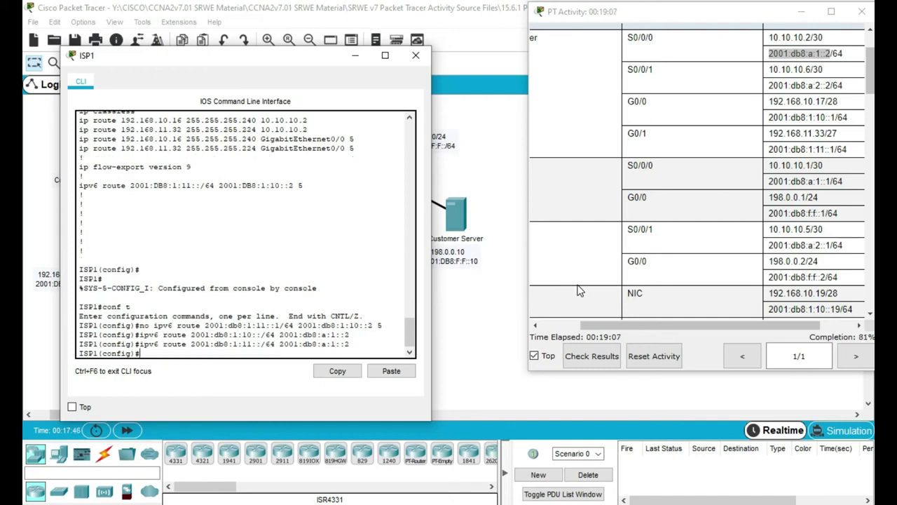
- Recheck the instructions and begin ISP1's floating IPv6 route command for LAN 1 with the destination prefix 2001:db8:1:10::/64
scroll(659, 272, down, 5)
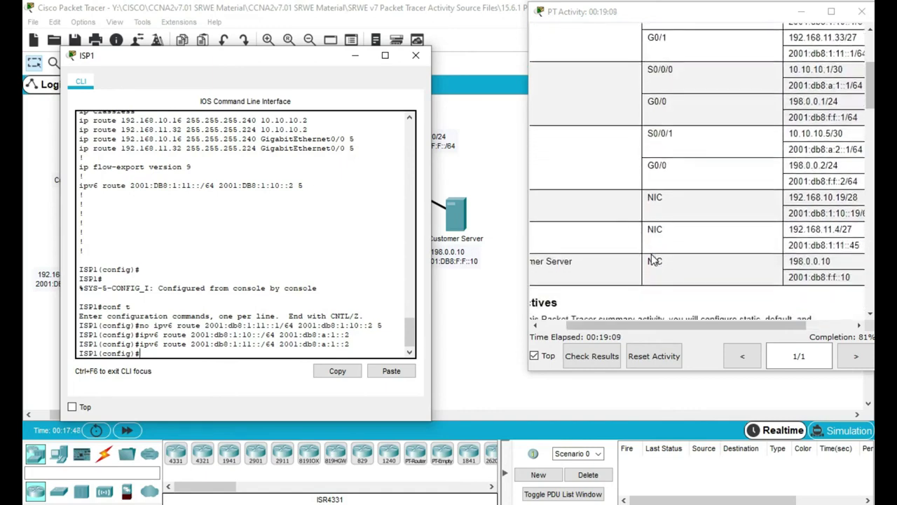
scroll(652, 259, down, 10)
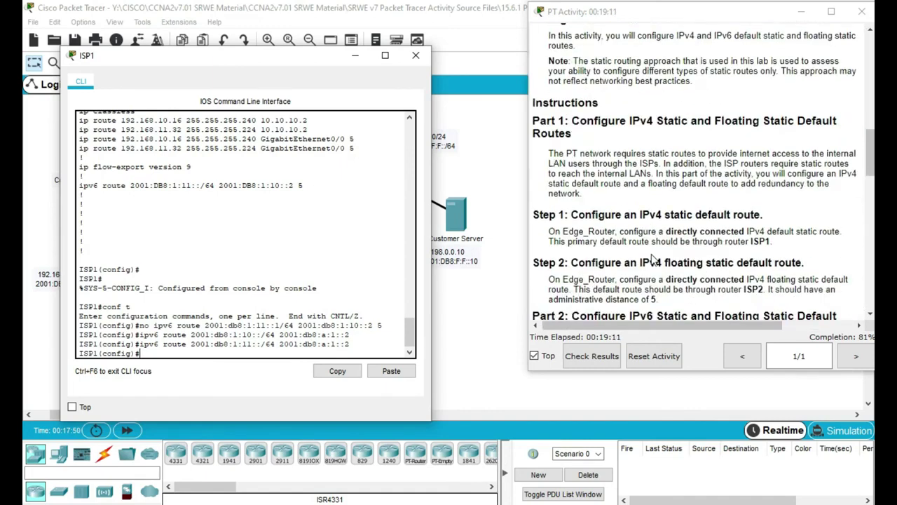
scroll(652, 259, down, 4)
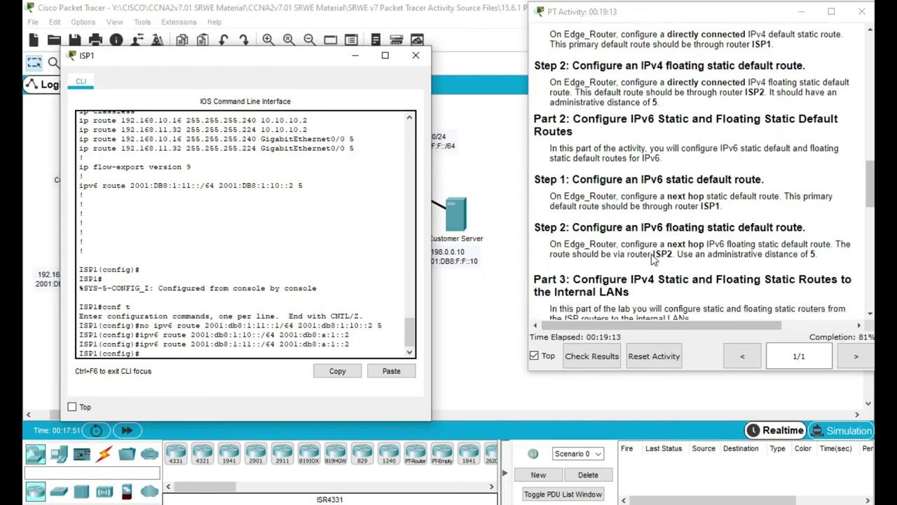
scroll(652, 260, down, 3)
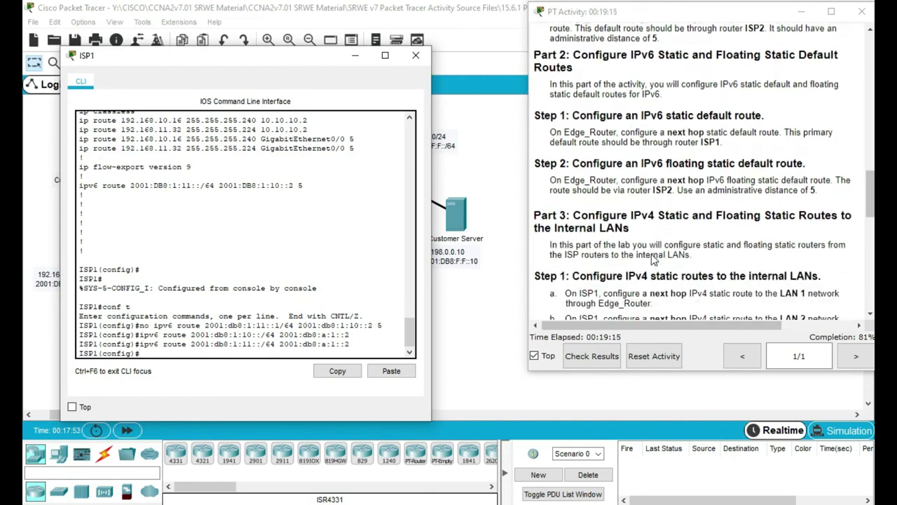
scroll(652, 260, down, 3)
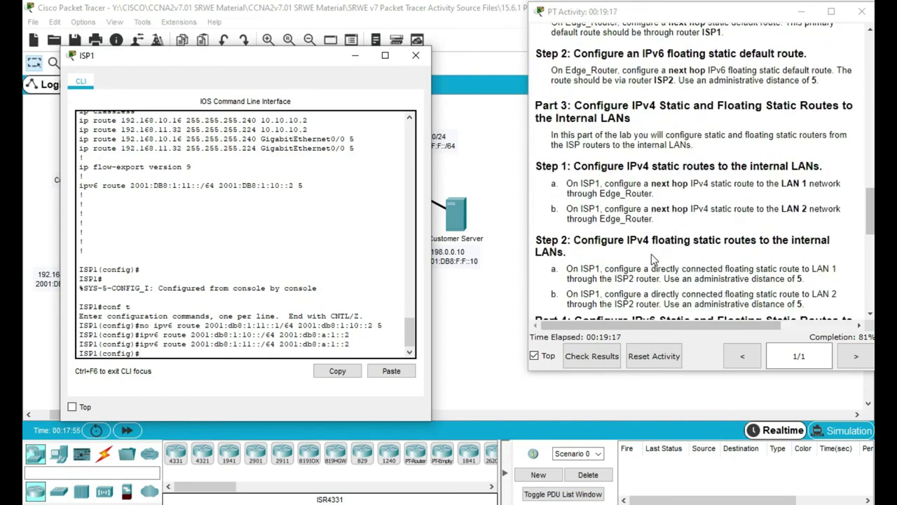
scroll(652, 260, down, 2)
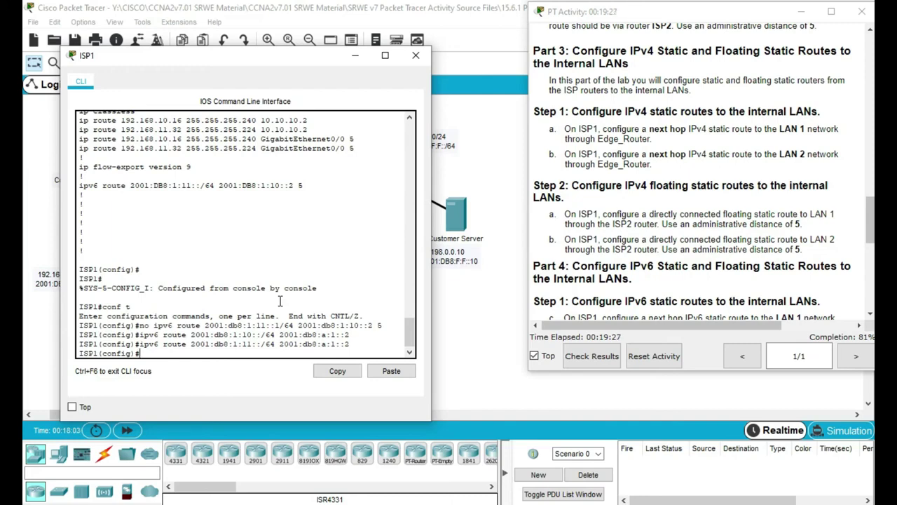
scroll(809, 270, up, 20)
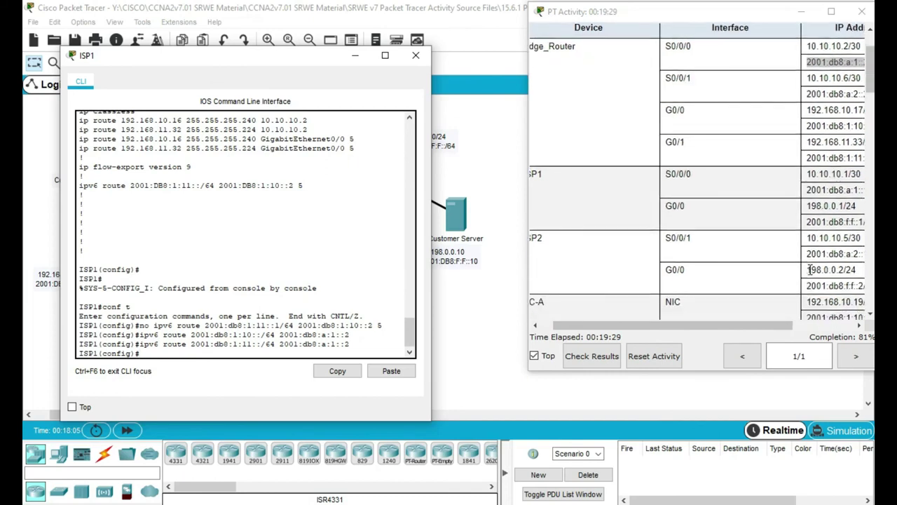
text(iv6 route)
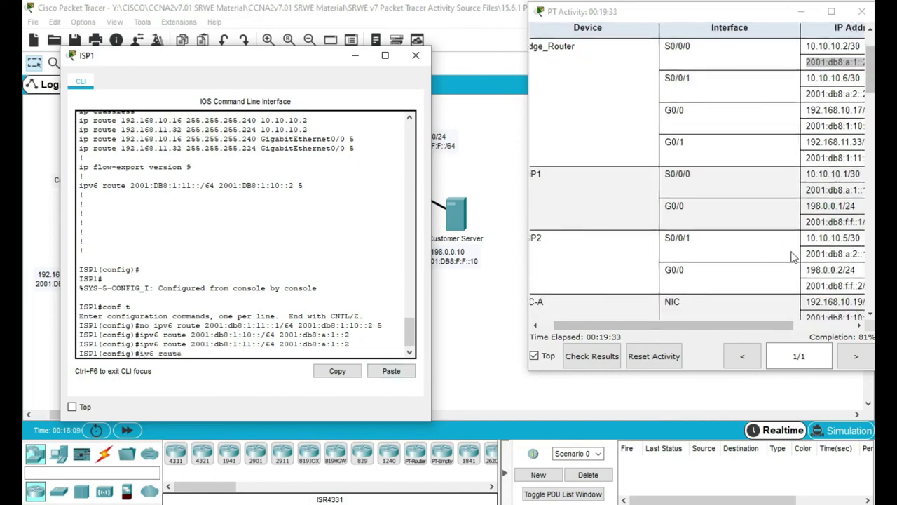
scroll(789, 261, down, 5)
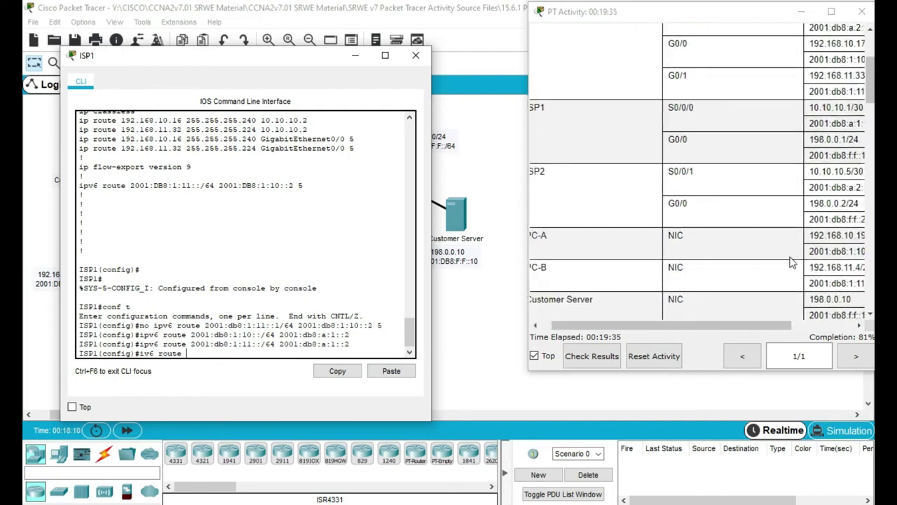
scroll(791, 261, right, 3)
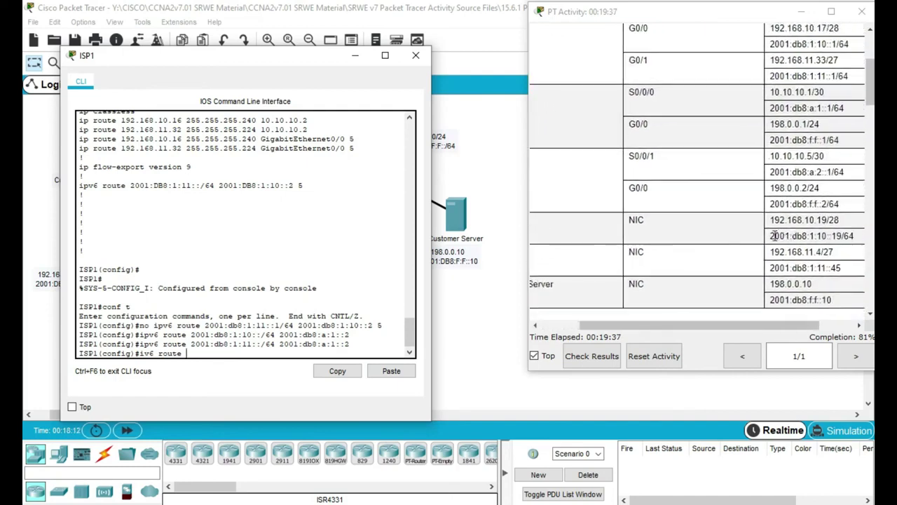
drag(772, 236, 831, 236)
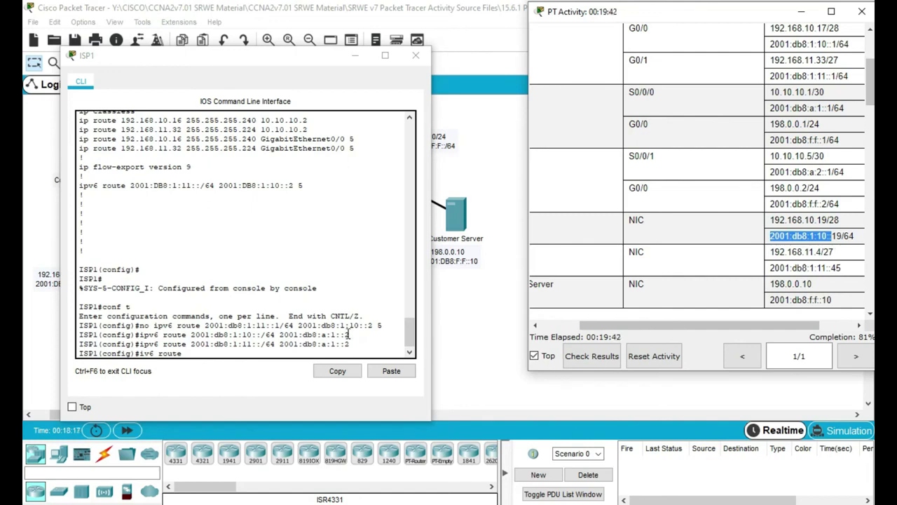
click(406, 373)
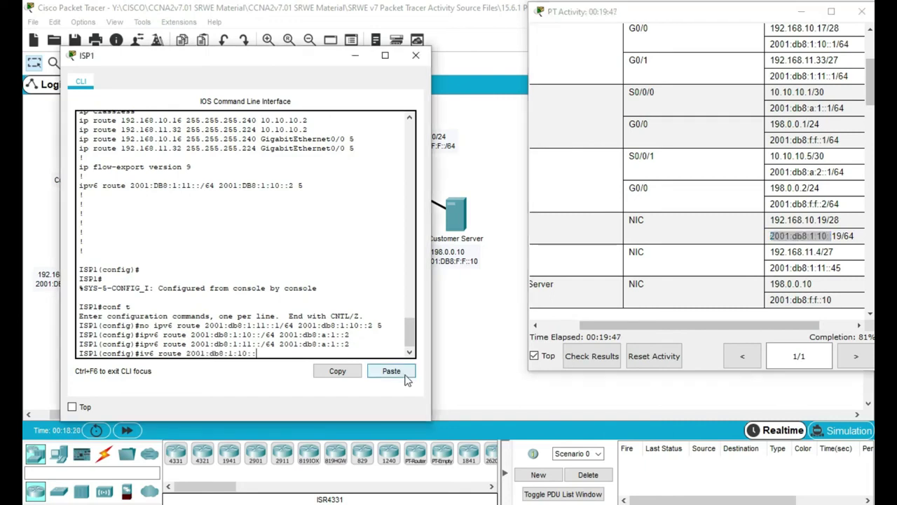
text(/64)
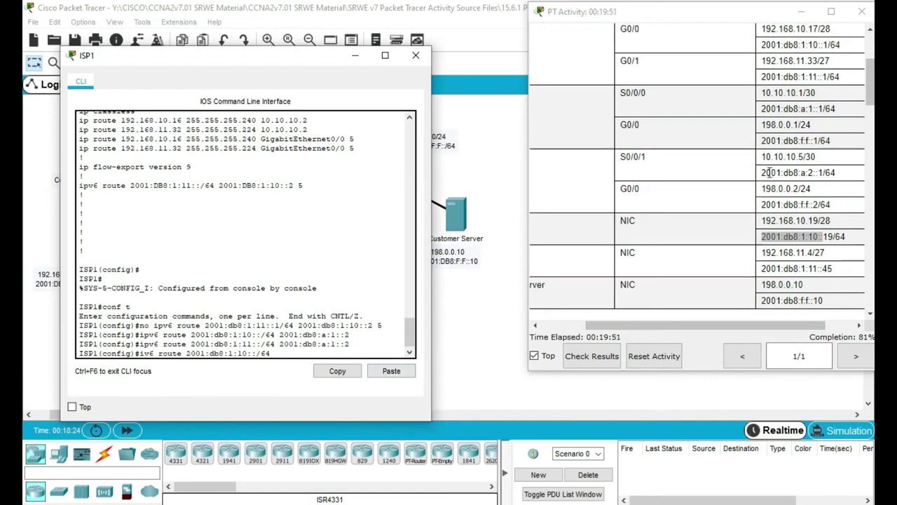
- Complete ISP1's floating LAN 1 route with ISP2's G0/0 address 2001:db8:f:f::2 as next hop and distance 5, and run it
drag(763, 140, 835, 147)
key(ctrl+c)
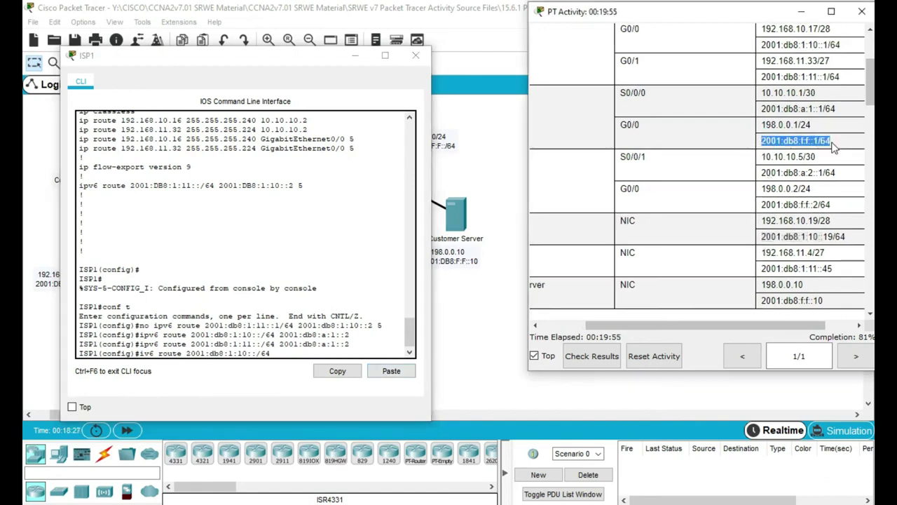
click(327, 350)
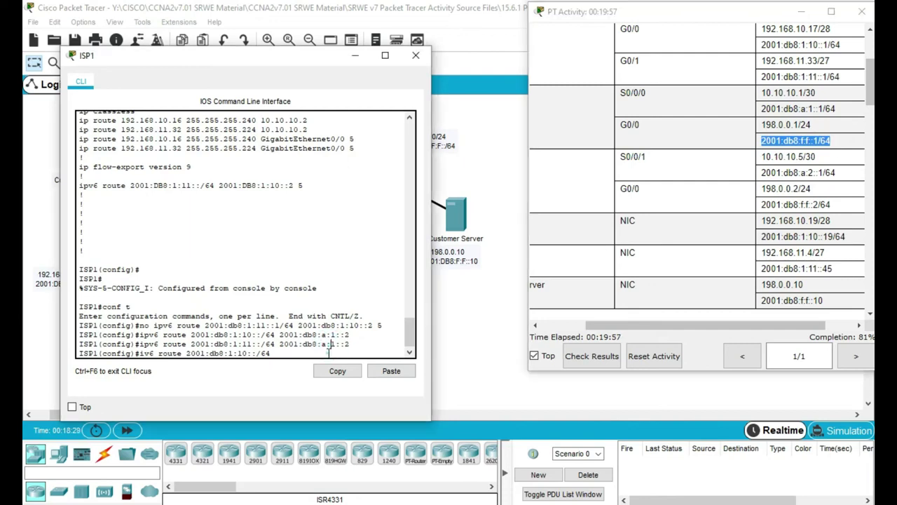
click(392, 371)
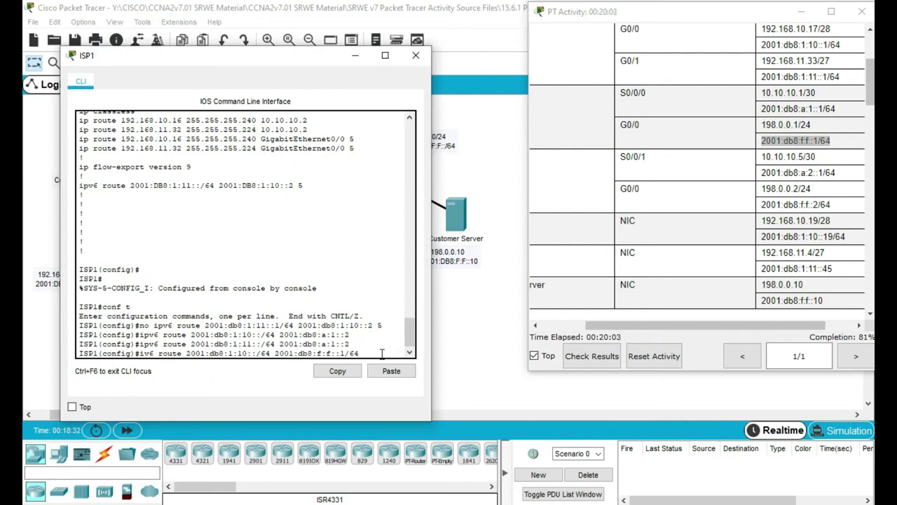
key(BackSpace)
key(BackSpace)
key(BackSpace)
key(BackSpace)
key(Return)
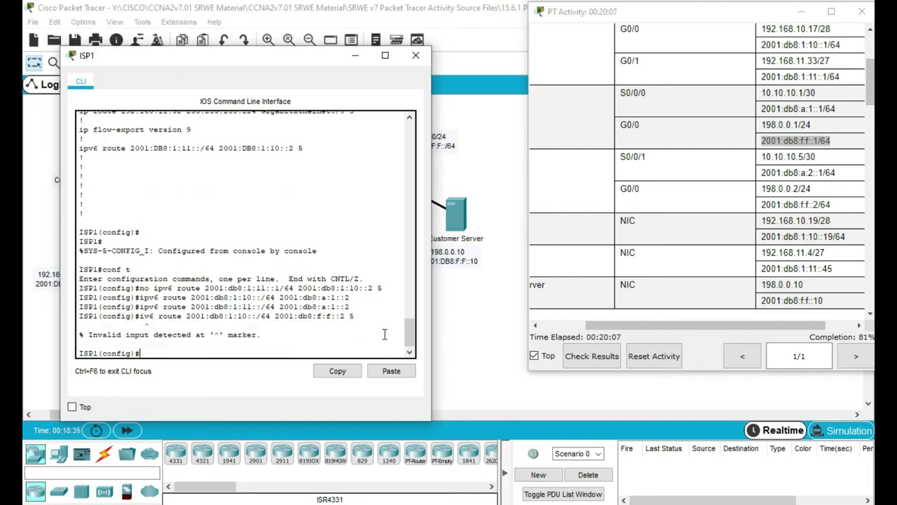
- Recall the floating LAN 1 route command on ISP1, correct iv6 to ipv6, and run it again
key(Up)
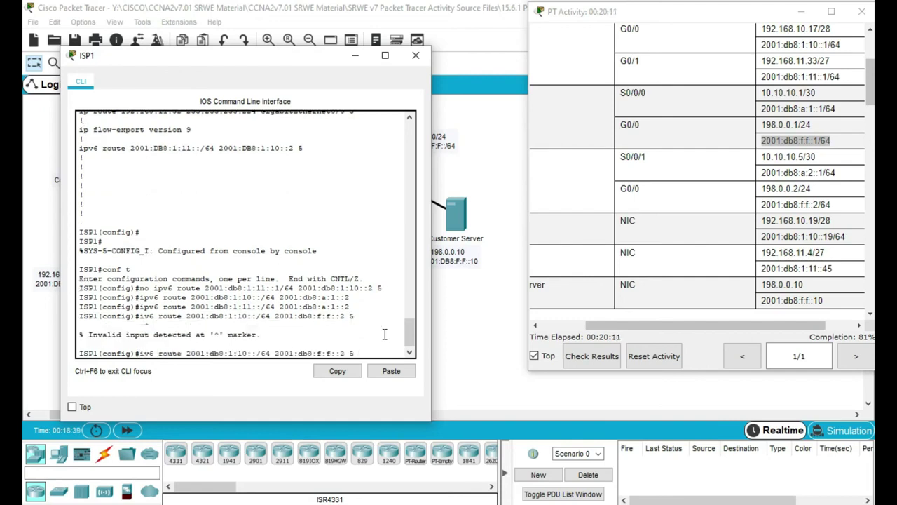
text(p)
key(Return)
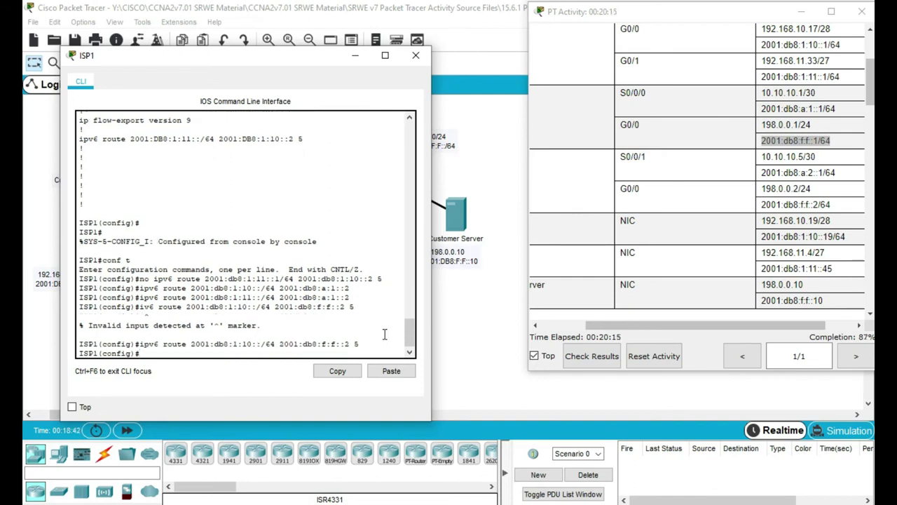
- Remove ISP1's floating route to 2001:db8:1:10::/64 via 2001:db8:f:f::2 and enter the same route again with distance 5
key(Up)
key(Home)
key(Return)
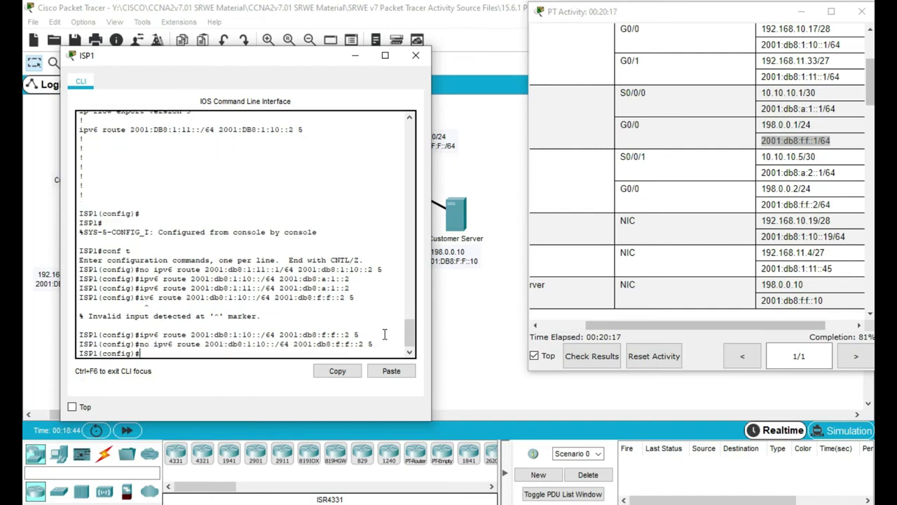
key(Up)
key(Up)
key(Return)
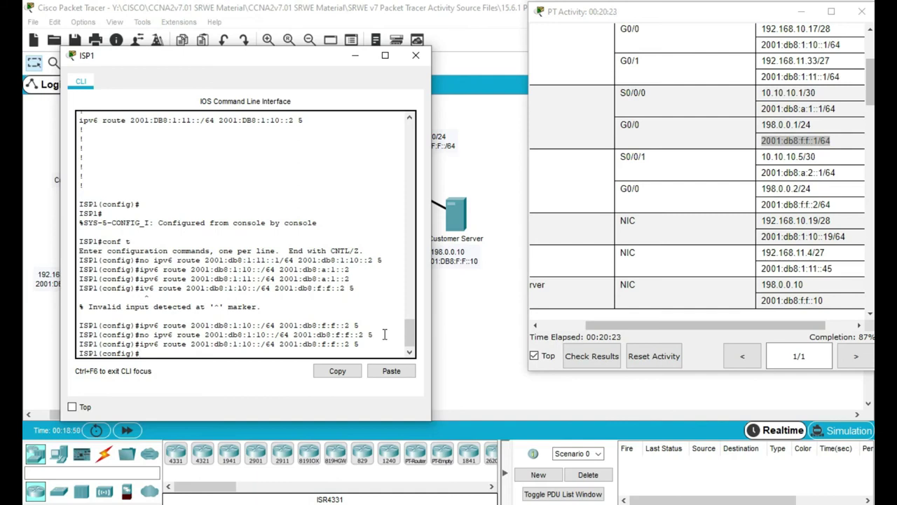
- Reuse the floating route command on ISP1 with destination 2001:db8:1:11::/64 for LAN 2, keeping next hop 2001:db8:f:f::2 and distance 5
key(Up)
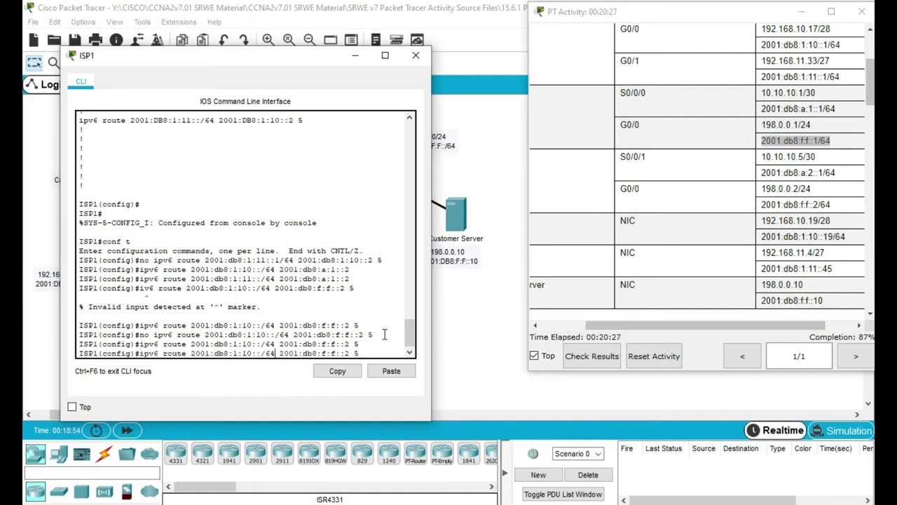
key(BackSpace)
text(1)
key(Return)
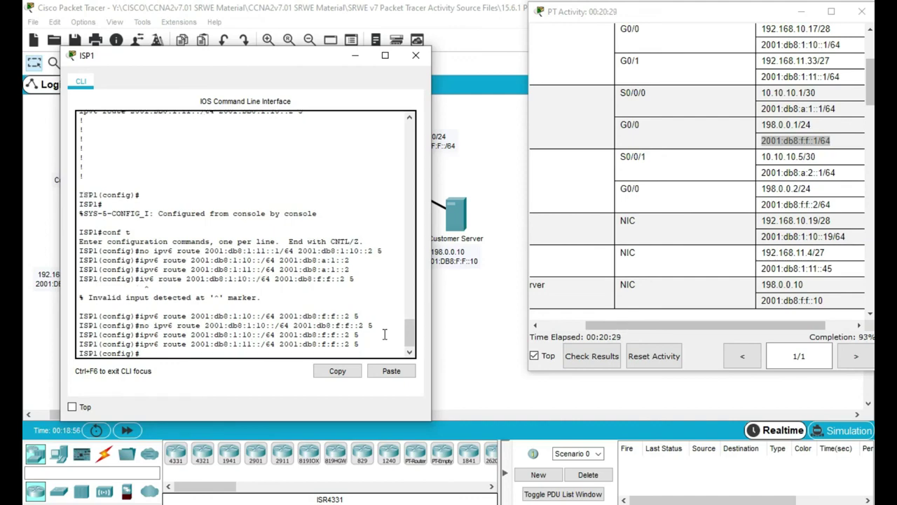
- Save ISP1's configuration with do wr and close the router's window
scroll(730, 248, down, 10)
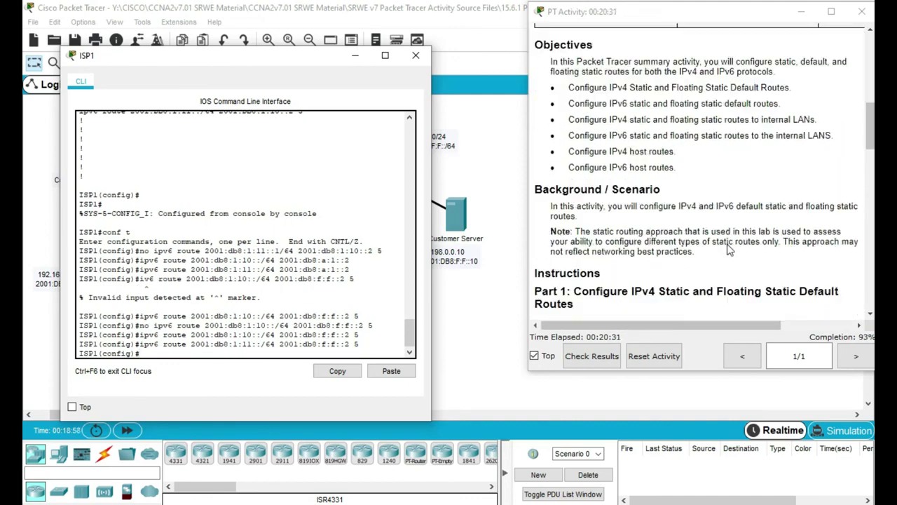
click(415, 70)
text(do wr)
key(Return)
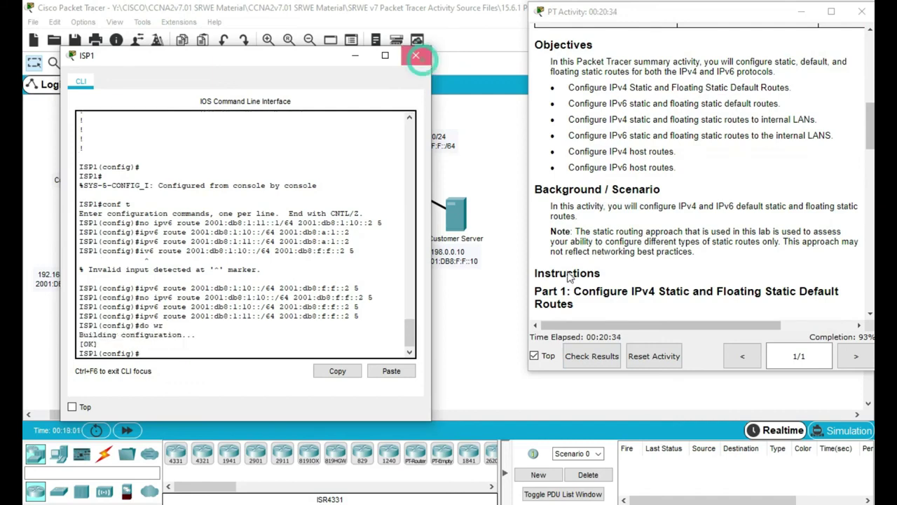
click(416, 55)
- Check the activity results, review the assessment items for incorrect routes, and close the results
click(584, 357)
click(276, 127)
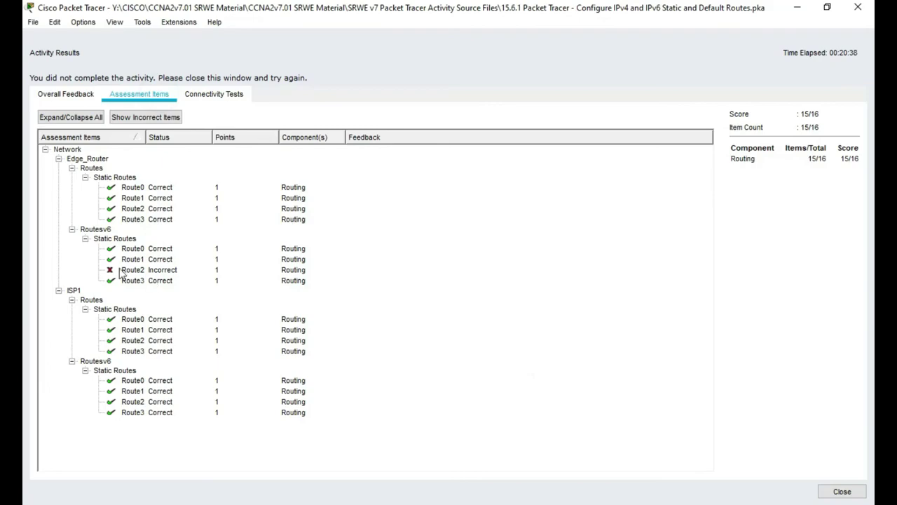
click(828, 491)
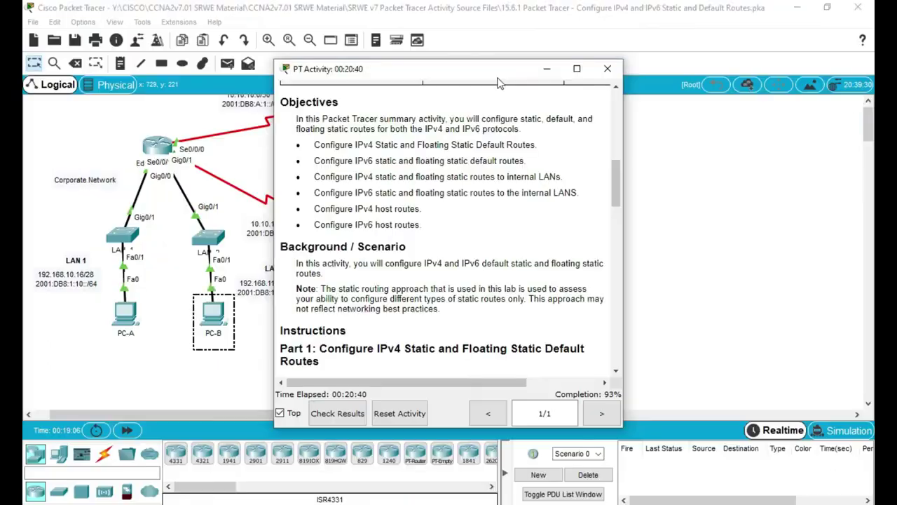
- Open Edge_Router's command line beside the instructions and save its configuration with do wr
drag(497, 80, 749, 27)
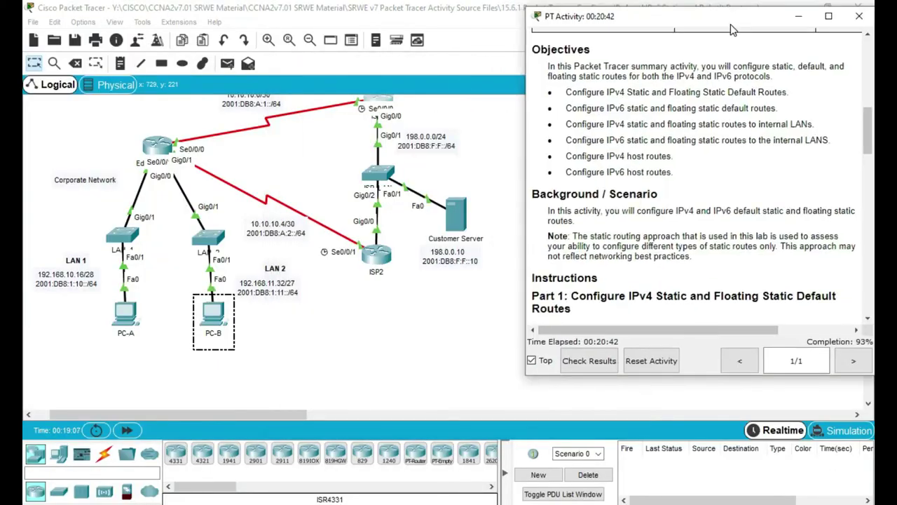
click(158, 147)
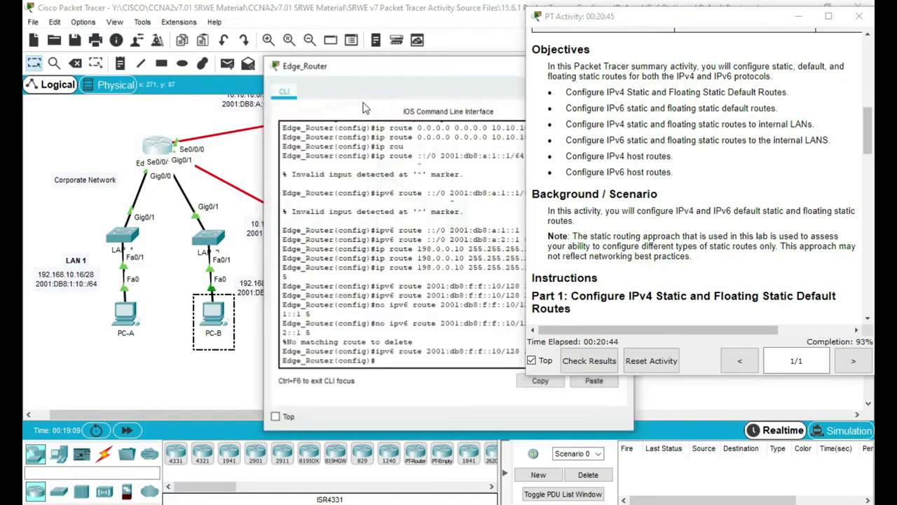
drag(380, 78, 193, 68)
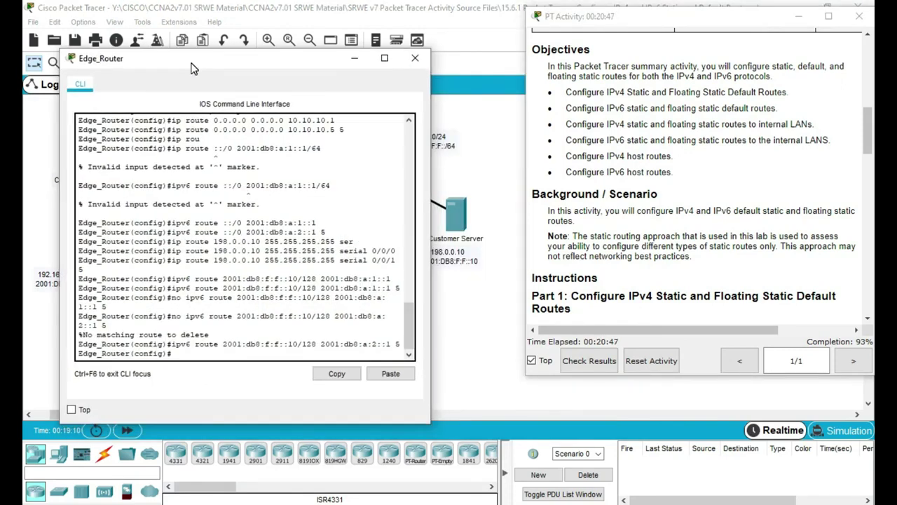
click(239, 352)
text(do wr)
key(Return)
- Display Edge_Router's running configuration with do sh run and examine its IPv6 static routes
text(do sh run)
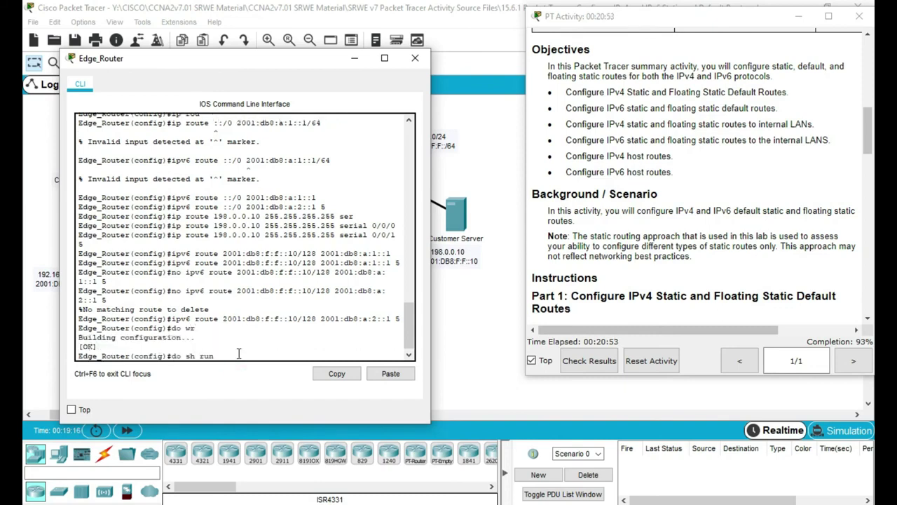
key(Return)
key(space)
key(space)
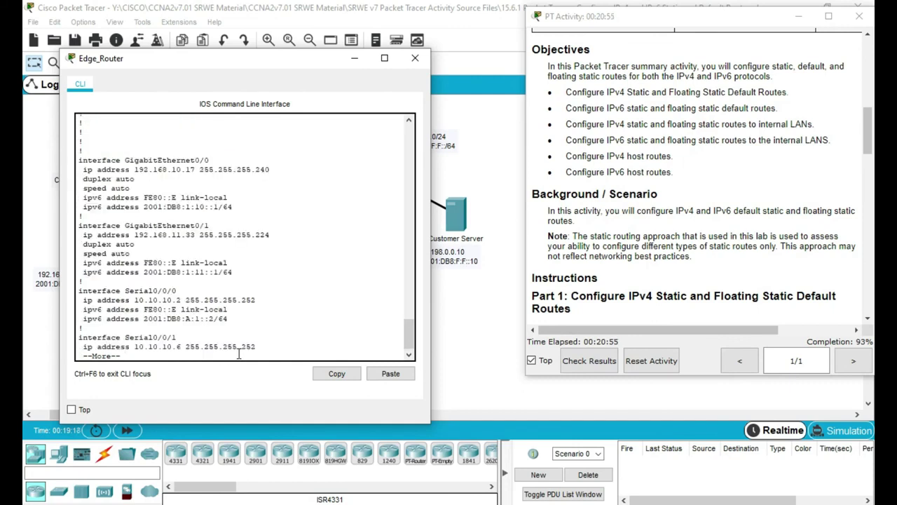
key(space)
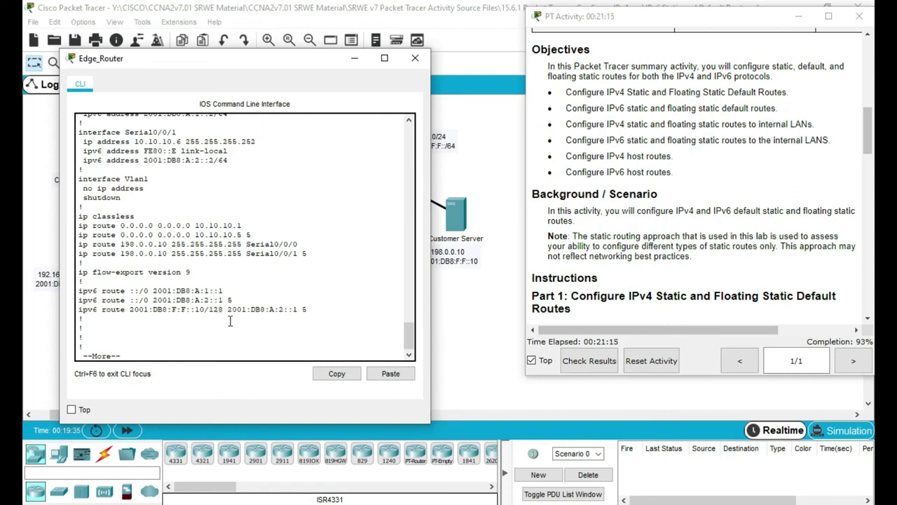
- Copy Edge_Router's IPv6 host route to 2001:DB8:F:F::10/128 into a new command, change the next hop to 2001:DB8:A:1::1 with distance 5, and run it
drag(80, 310, 307, 313)
click(336, 374)
click(311, 340)
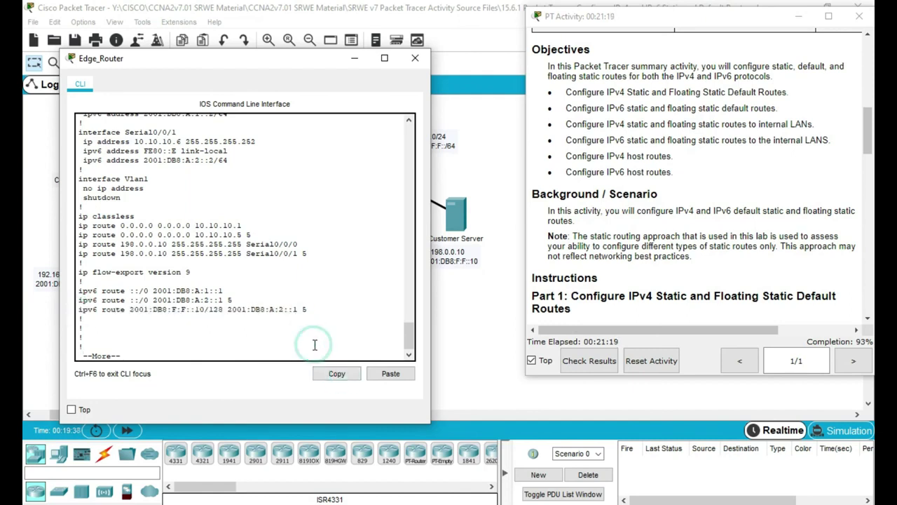
key(Return)
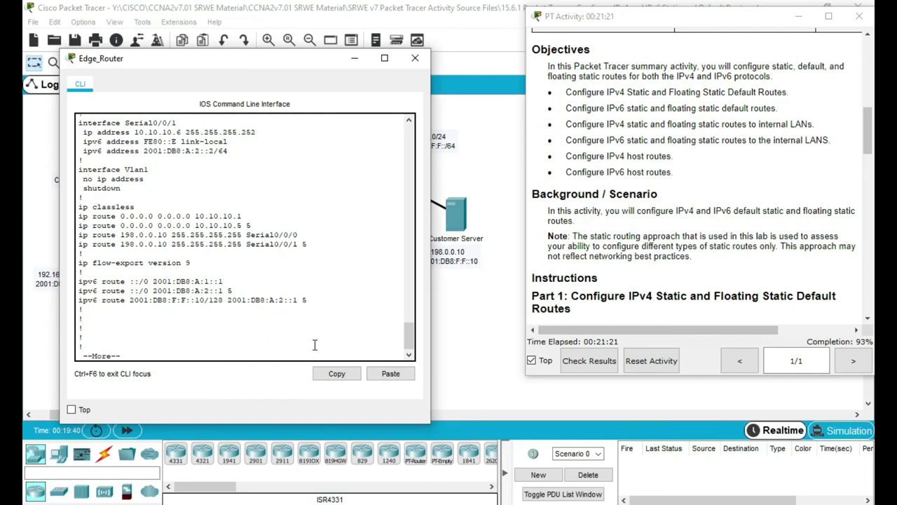
key(space)
key(Up)
key(Up)
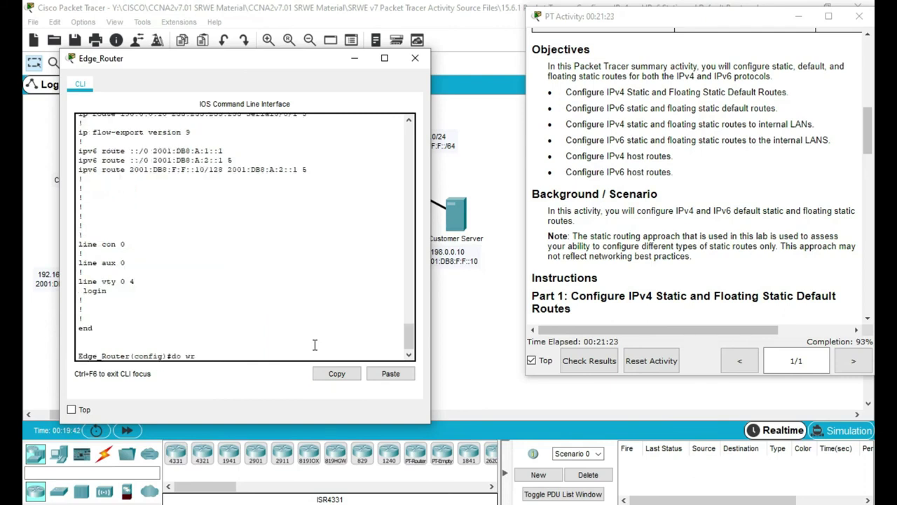
key(Down)
key(Down)
click(382, 376)
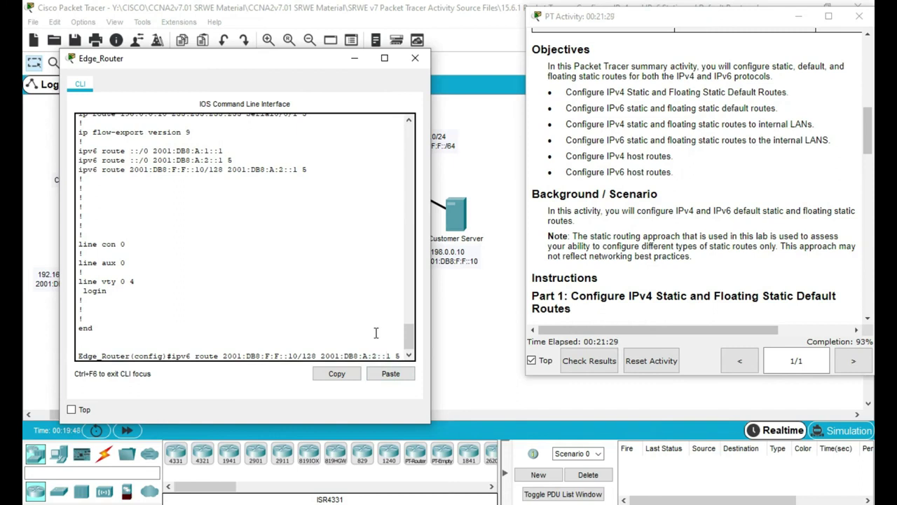
key(Return)
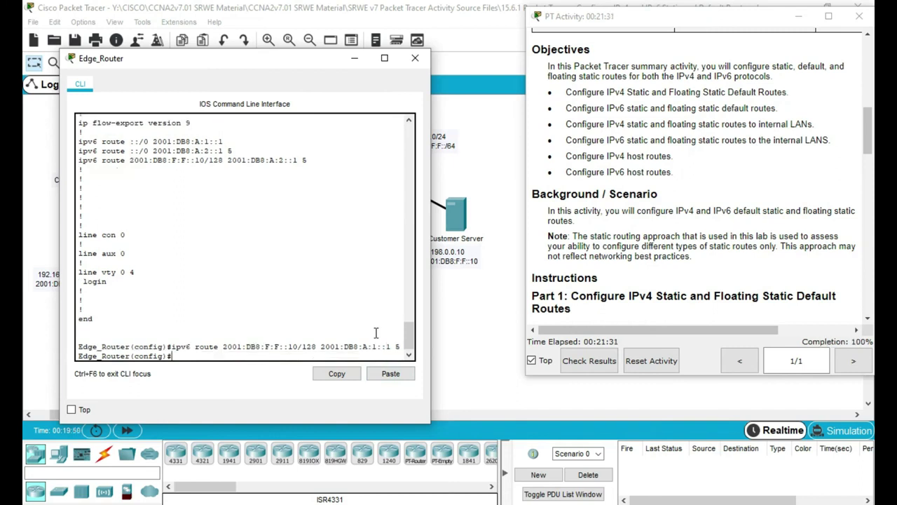
- Save Edge_Router's configuration with do wr after adding the host route
scroll(361, 319, up, 10)
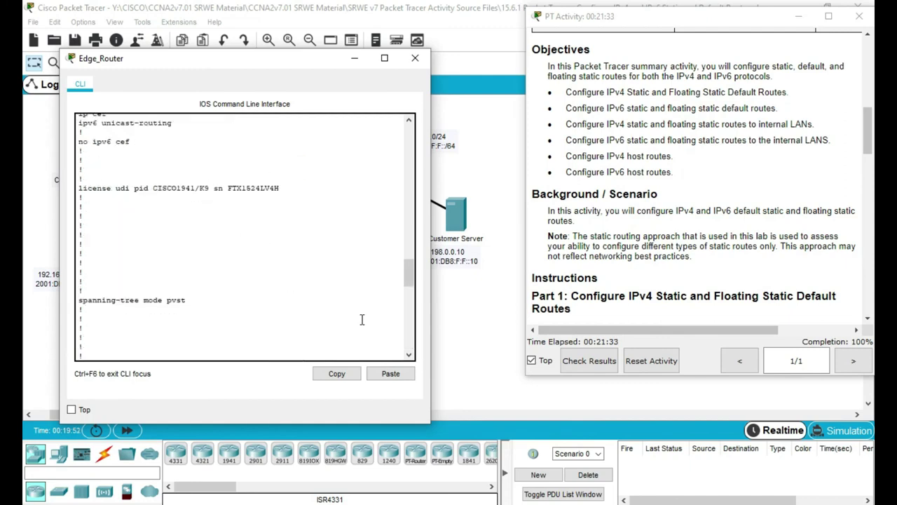
text(dge_Router(config)#d)
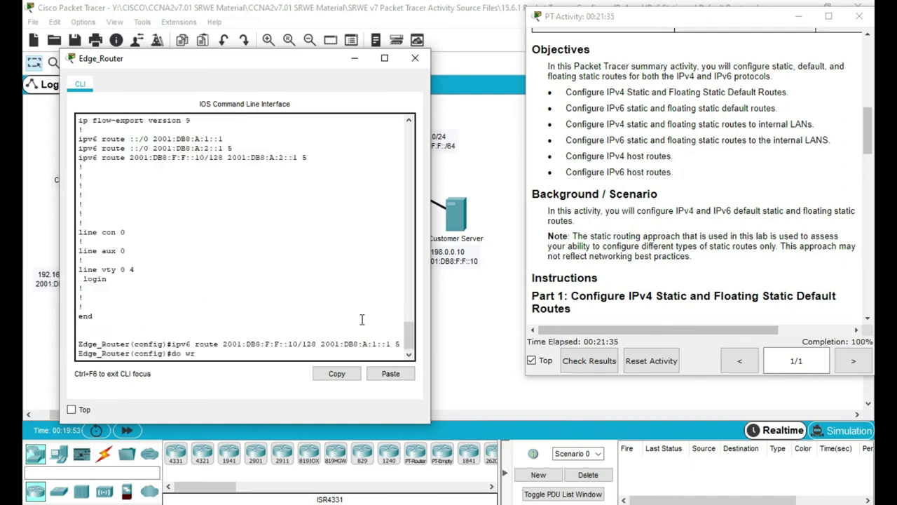
text(o wr)
key(Return)
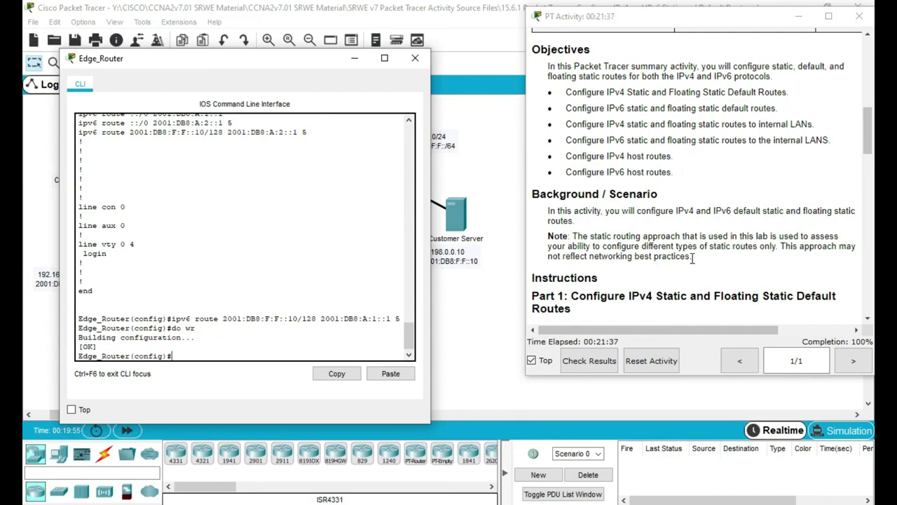
- Review the activity instructions and the addressing table, examining the prefix and host parts of ISP1's G0/0 and PC-A's IPv6 addresses
scroll(692, 258, up, 1)
scroll(693, 258, down, 1)
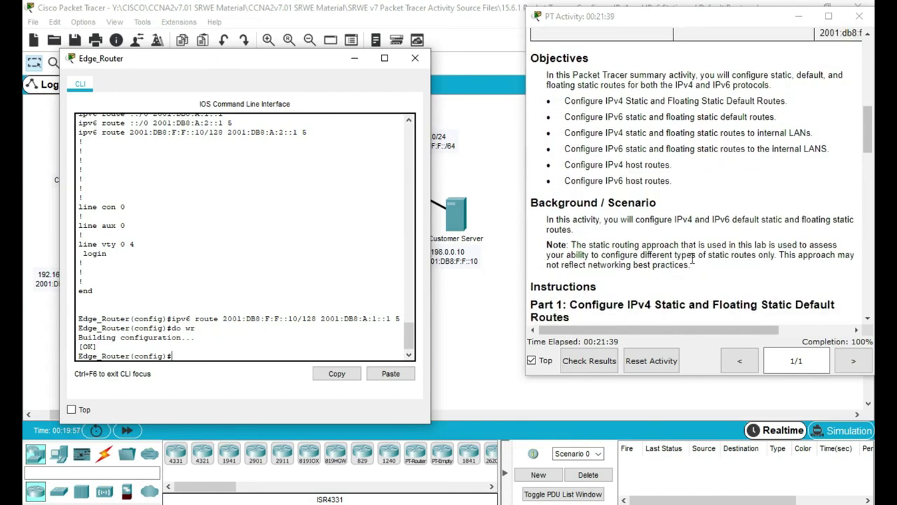
scroll(693, 258, down, 1)
scroll(693, 258, down, 5)
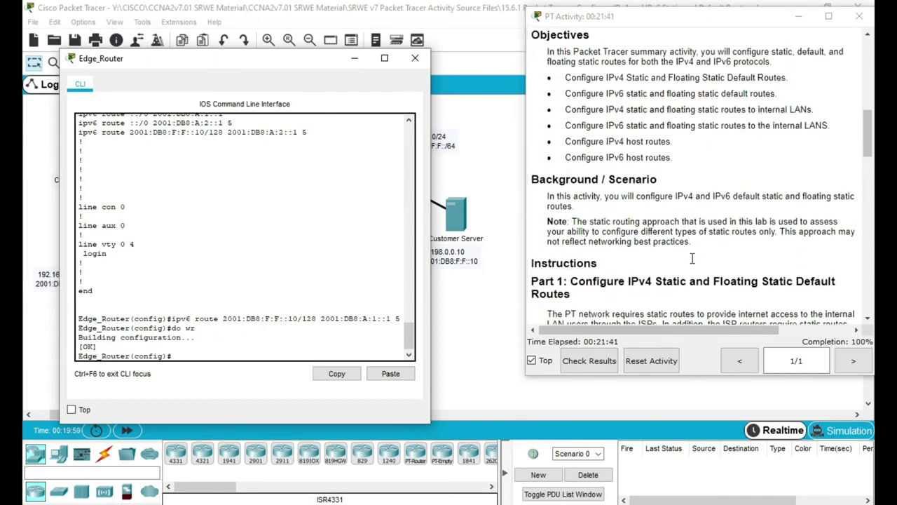
scroll(692, 258, up, 12)
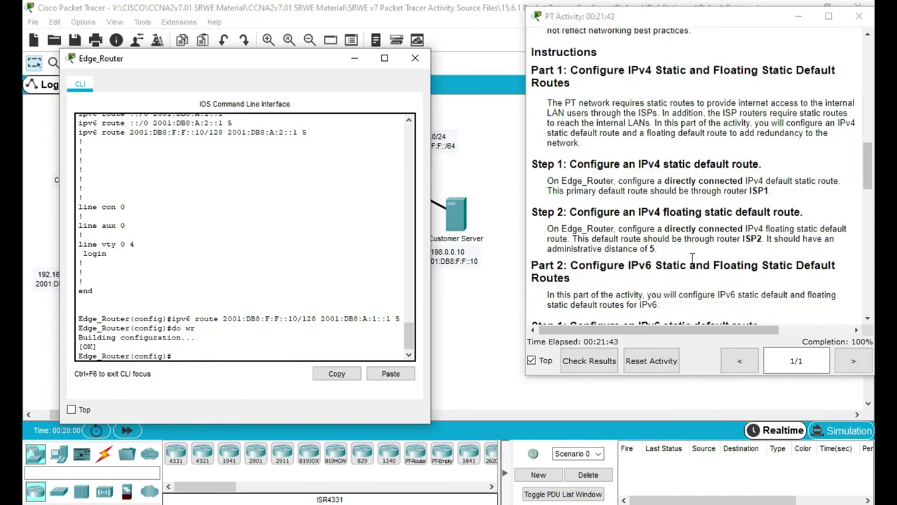
scroll(693, 258, down, 5)
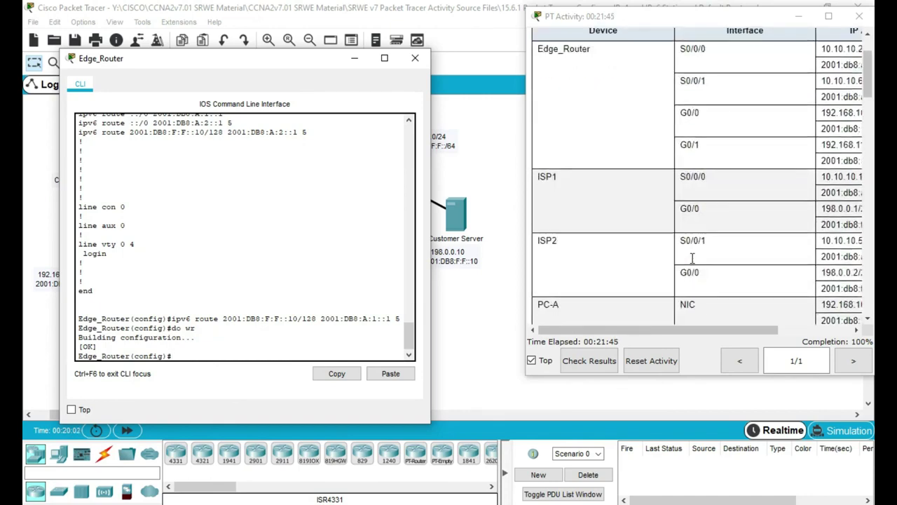
scroll(692, 257, right, 2)
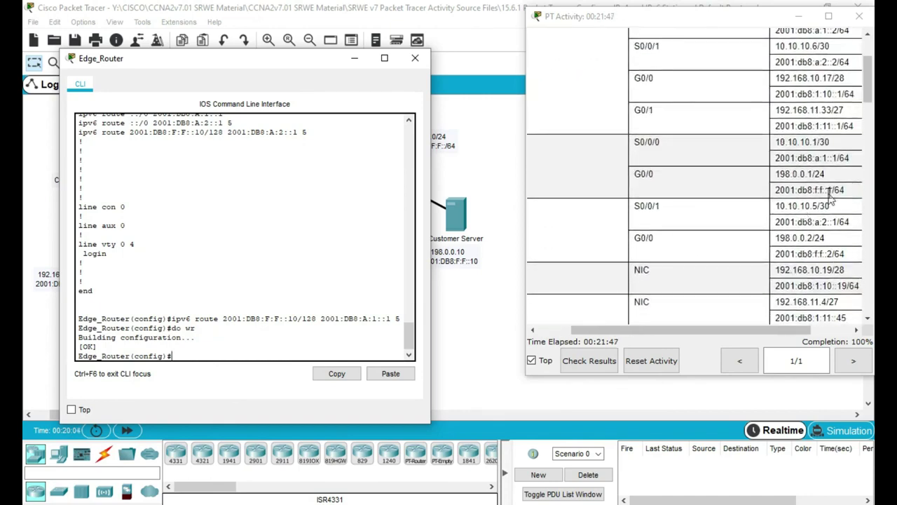
drag(827, 189, 838, 188)
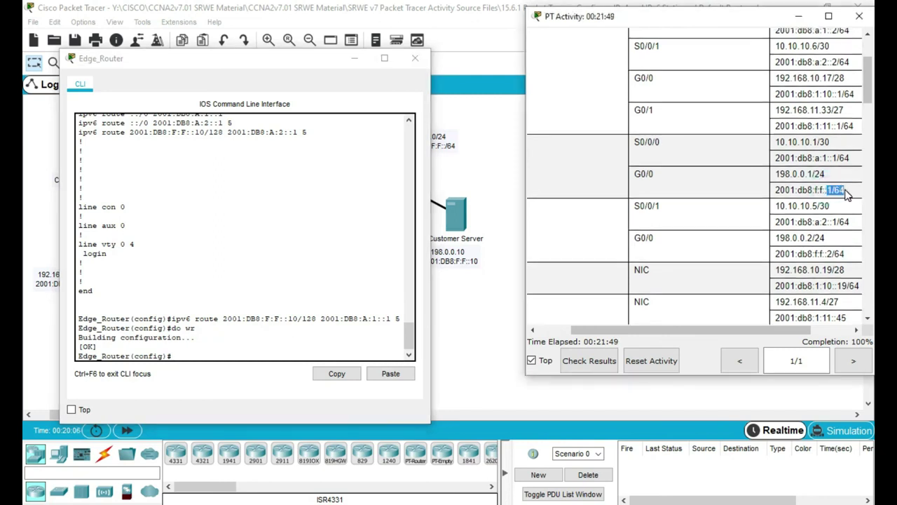
click(839, 189)
drag(858, 285, 811, 286)
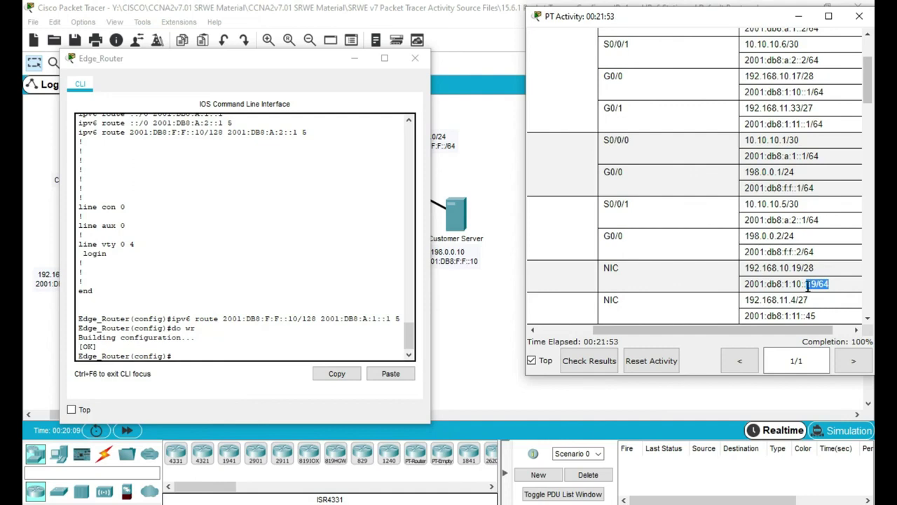
- Review the rest of the addressing table and the activity objectives, and close Edge_Router's window
click(811, 284)
scroll(817, 284, down, 5)
scroll(816, 284, left, 2)
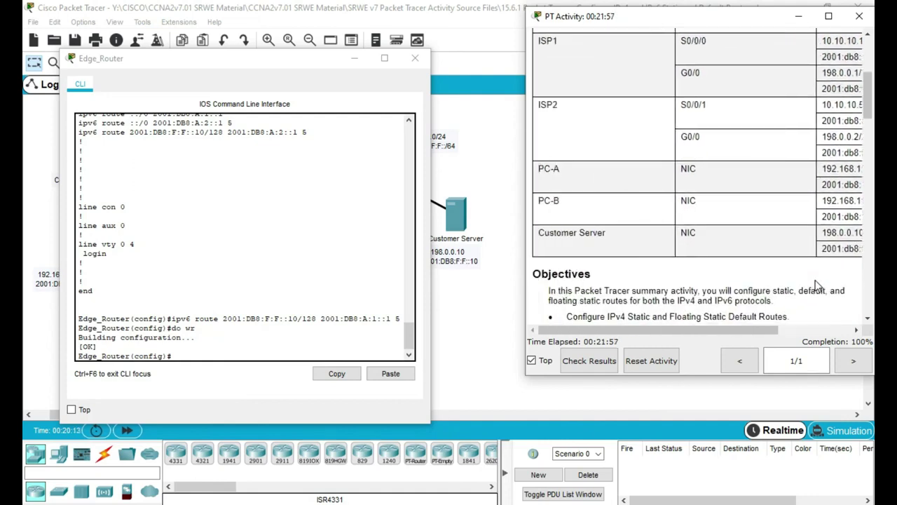
scroll(817, 284, down, 5)
click(415, 59)
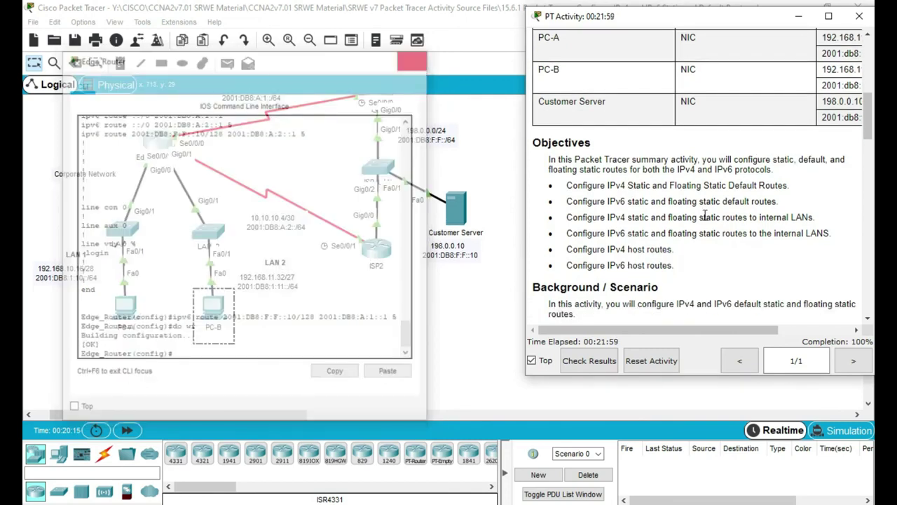
scroll(727, 252, up, 10)
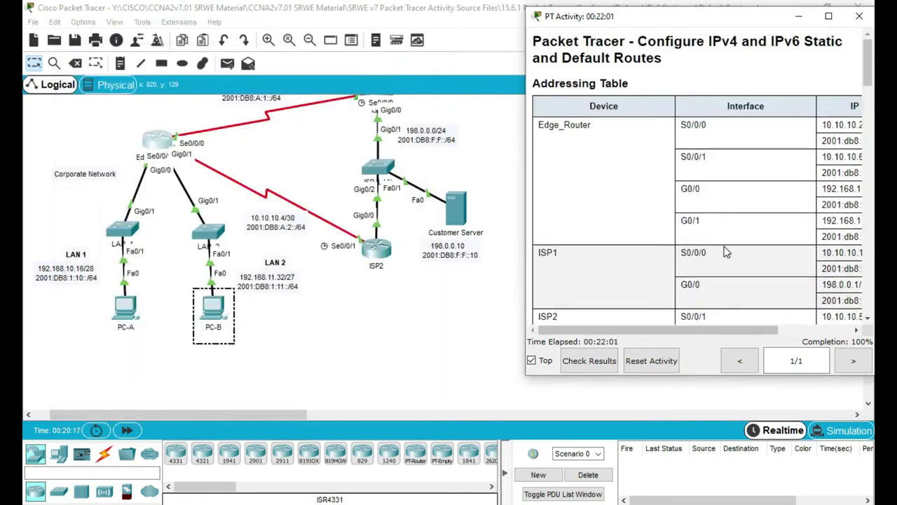
- Open PC-A's command prompt, ping the Customer Server at 198.0.0.10, and interrupt the ping
click(338, 339)
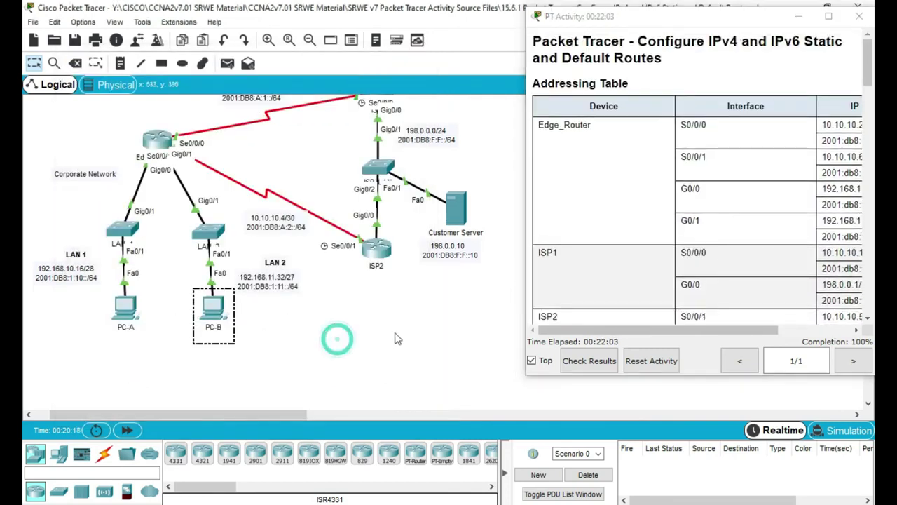
scroll(394, 339, up, 1)
scroll(395, 339, down, 1)
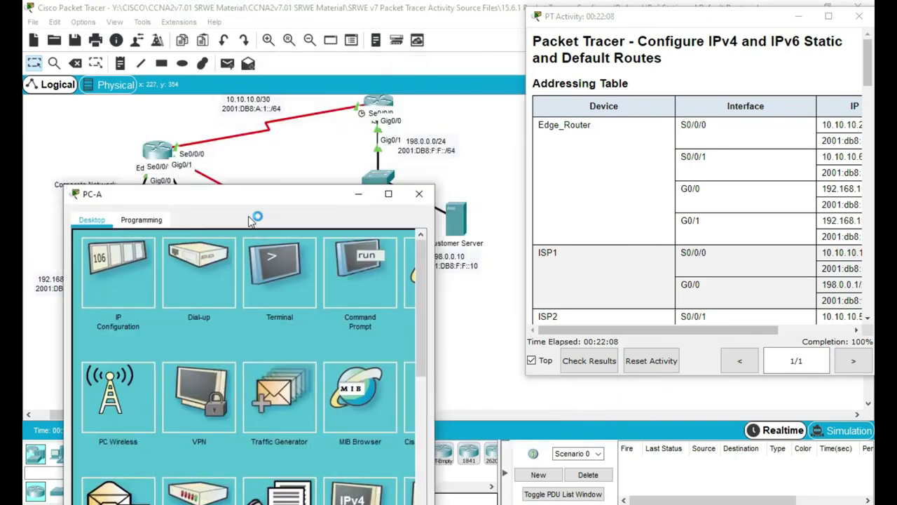
click(352, 287)
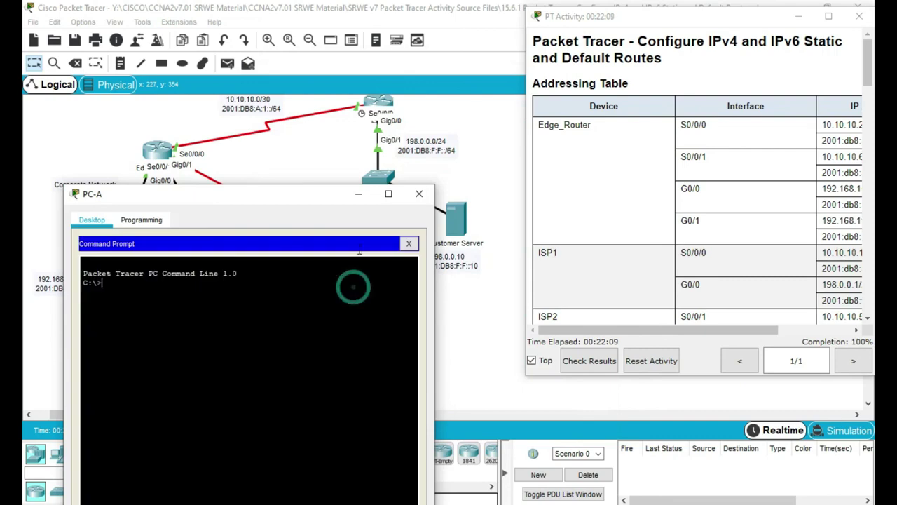
drag(256, 205, 356, 345)
text(p)
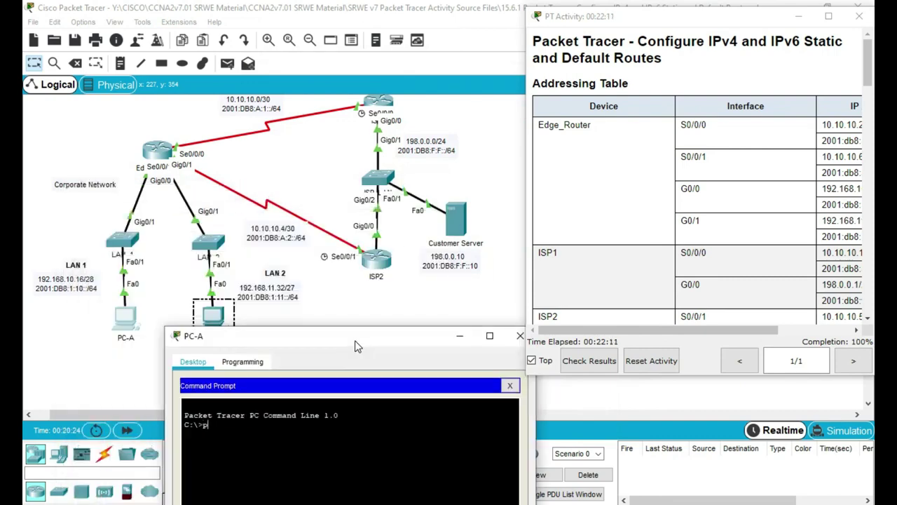
text(ing 198.0.0.10)
key(Return)
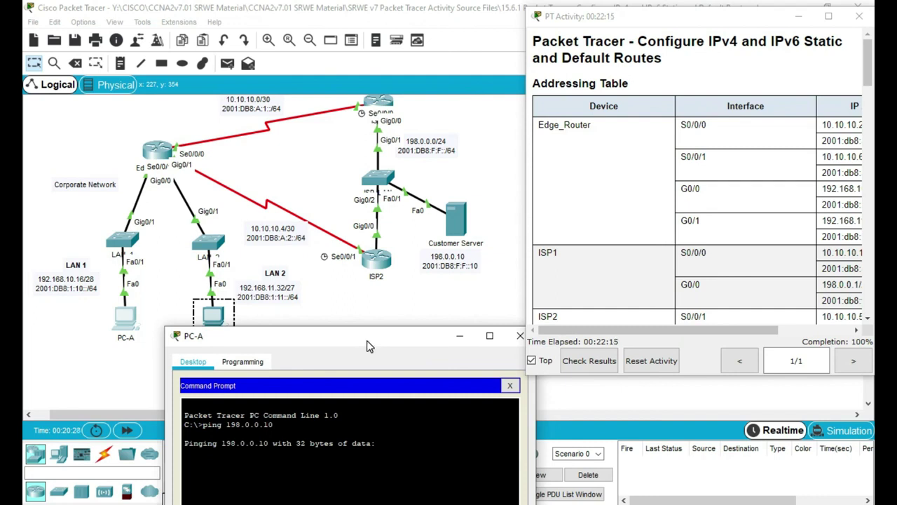
key(ctrl+c)
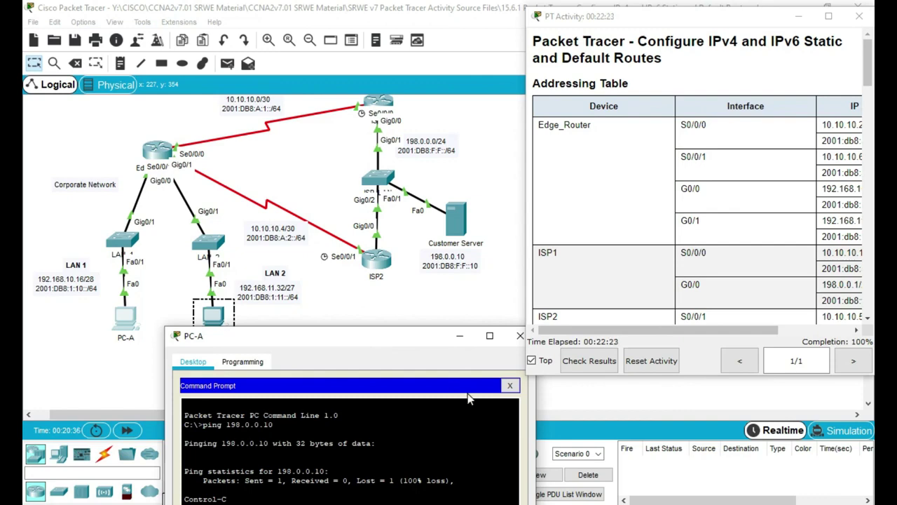
- From PC-A, ping Edge_Router's G0/1 at 192.168.11.33 and ISP1's S0/0/0 at 10.10.10.1, cutting the second ping short
drag(392, 343, 293, 186)
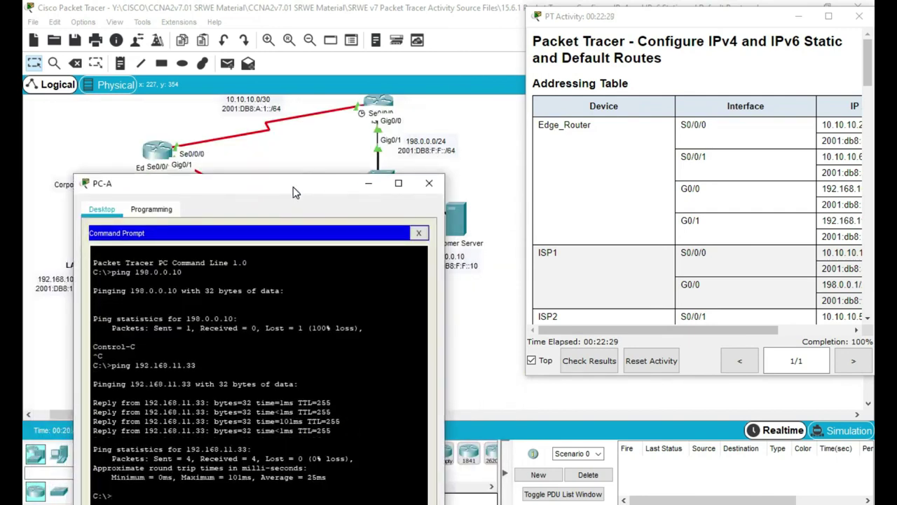
key(Up)
key(Up)
key(Down)
key(Down)
text(ping 10.10.10.1)
key(Return)
key(ctrl+c)
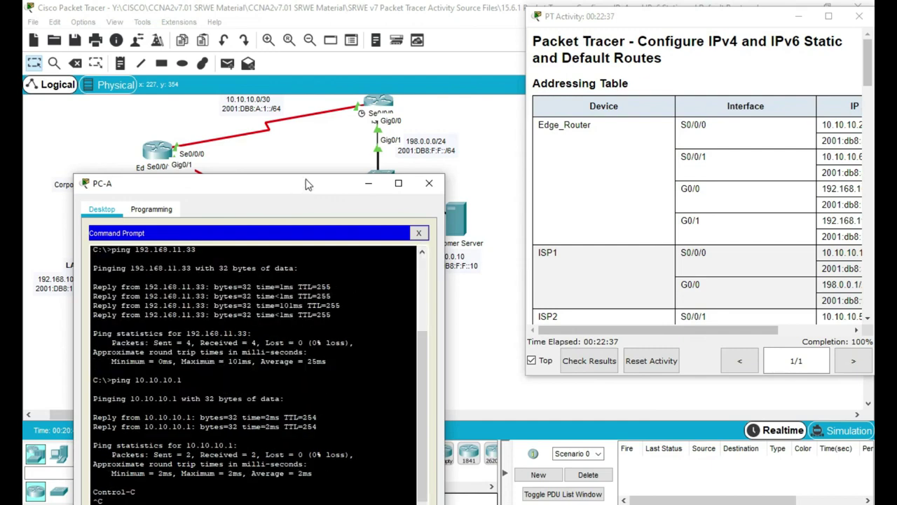
- Ping ISP1's G0/0 interface at 198.0.0.1 from PC-A and interrupt the ping early
drag(313, 190, 273, 134)
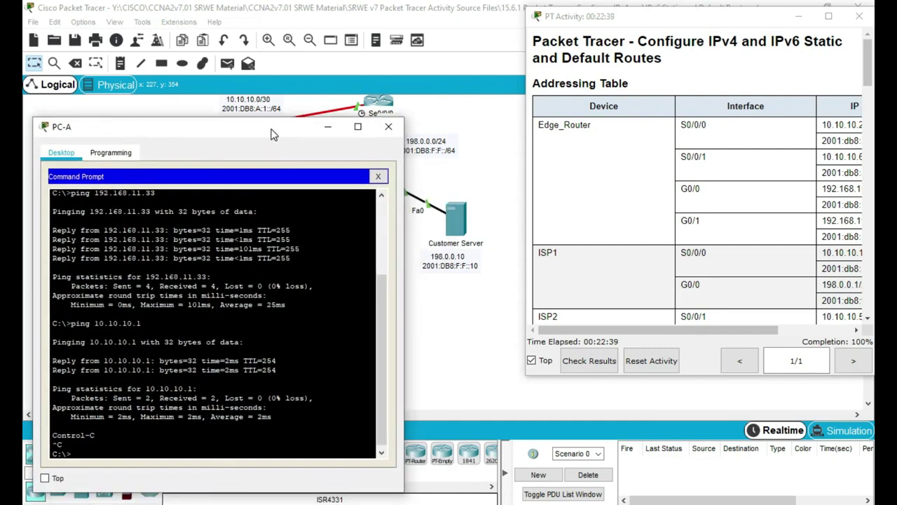
key(Up)
key(Up)
key(BackSpace)
key(BackSpace)
key(BackSpace)
key(BackSpace)
key(BackSpace)
key(BackSpace)
key(BackSpace)
key(BackSpace)
key(BackSpace)
key(BackSpace)
key(BackSpace)
key(BackSpace)
key(BackSpace)
key(BackSpace)
key(BackSpace)
key(BackSpace)
key(BackSpace)
key(BackSpace)
text(ping 1)
text(92)
text(.0.0.1)
key(Return)
key(ctrl+c)
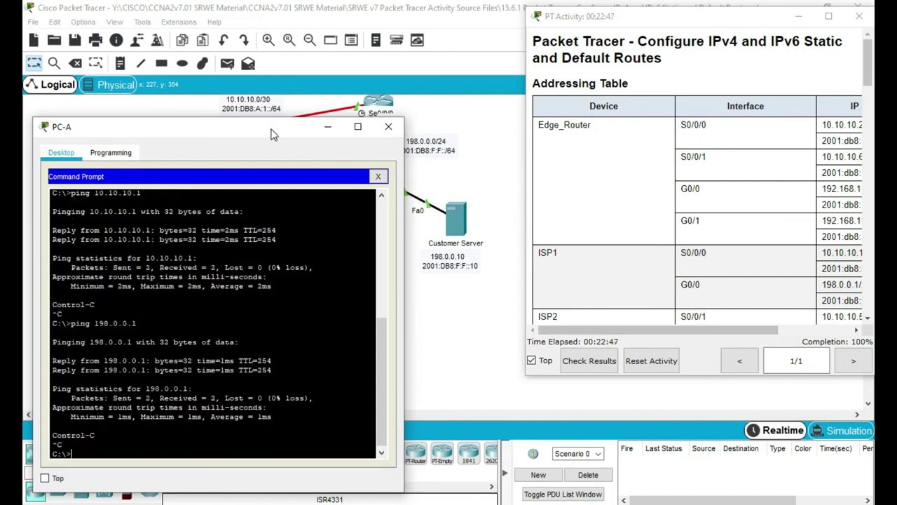
- Ping ISP2's G0/0 interface at 198.0.0.2 from PC-A and interrupt the ping
text(ping 198.0.0.2)
key(Return)
key(ctrl+c)
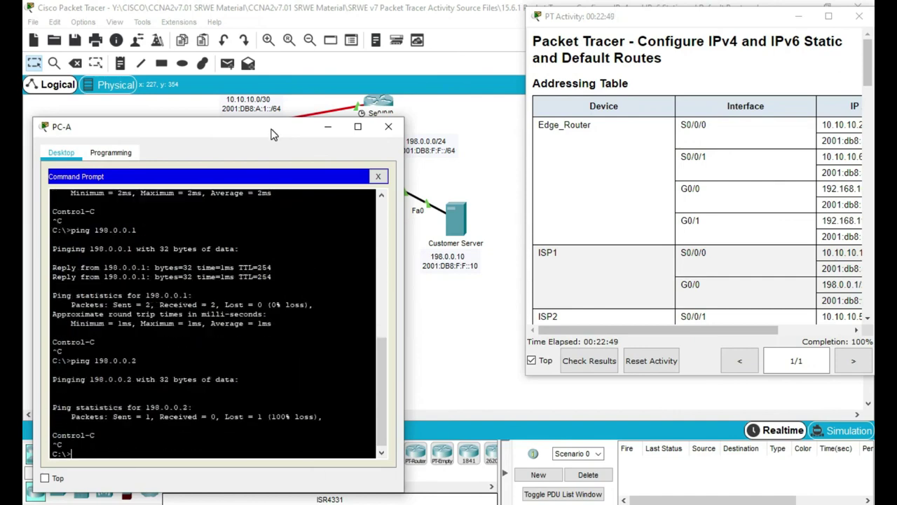
- Check the Customer Server's IPv4 address in the addressing table, ping 198.0.0.10 again from PC-A, and close PC-A's window
scroll(712, 224, down, 2)
scroll(711, 224, down, 3)
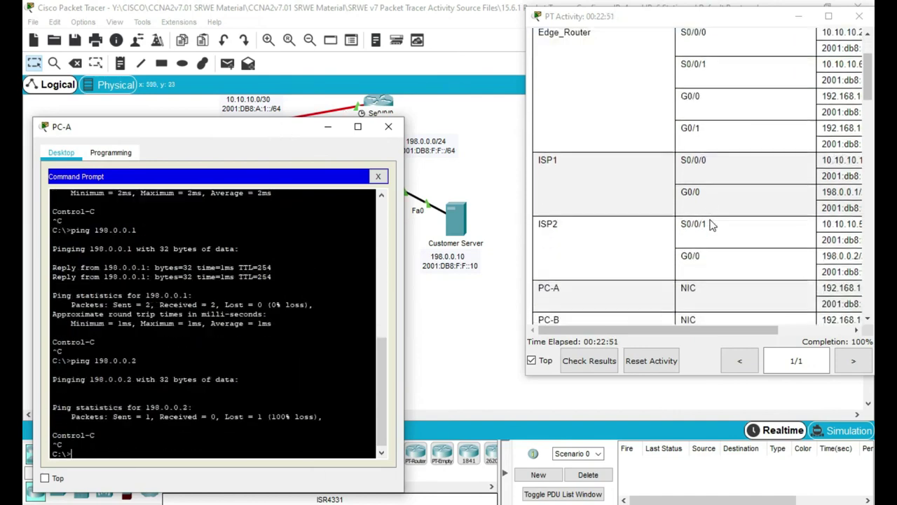
scroll(712, 224, right, 2)
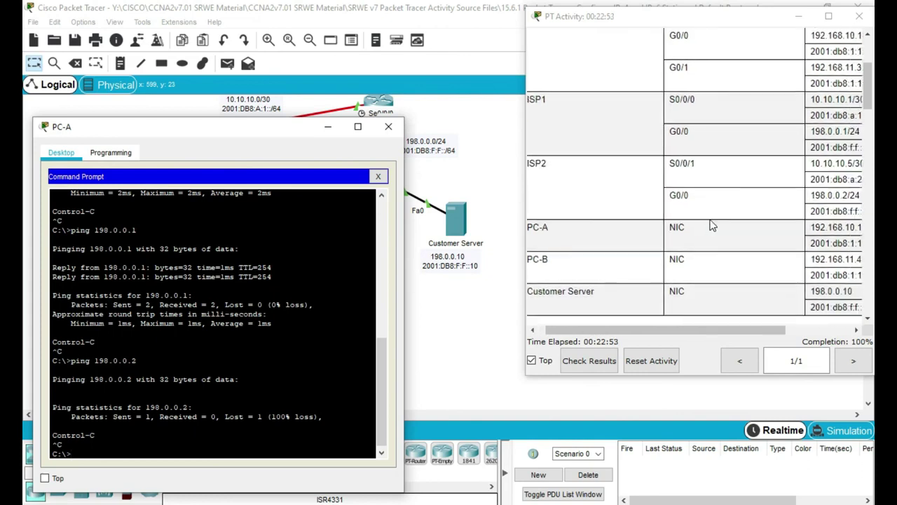
click(251, 379)
text(ping 198.0.0.10)
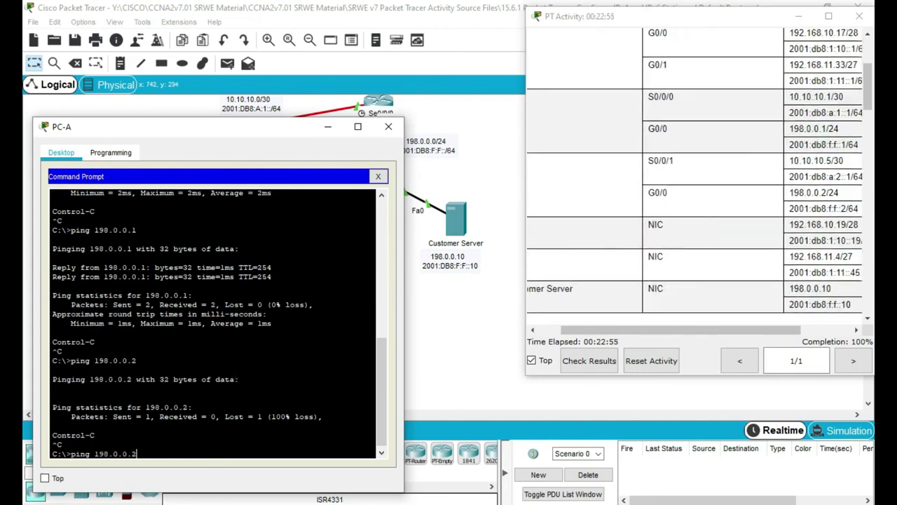
key(Return)
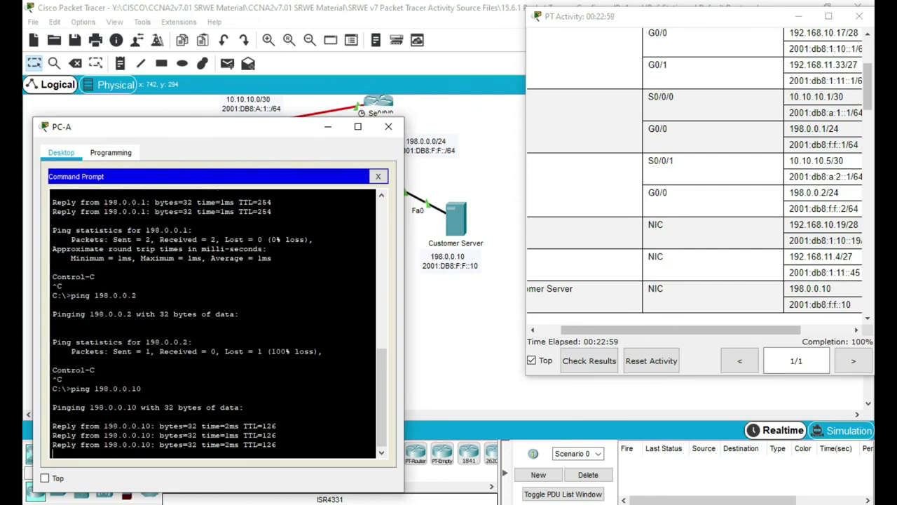
key(Return)
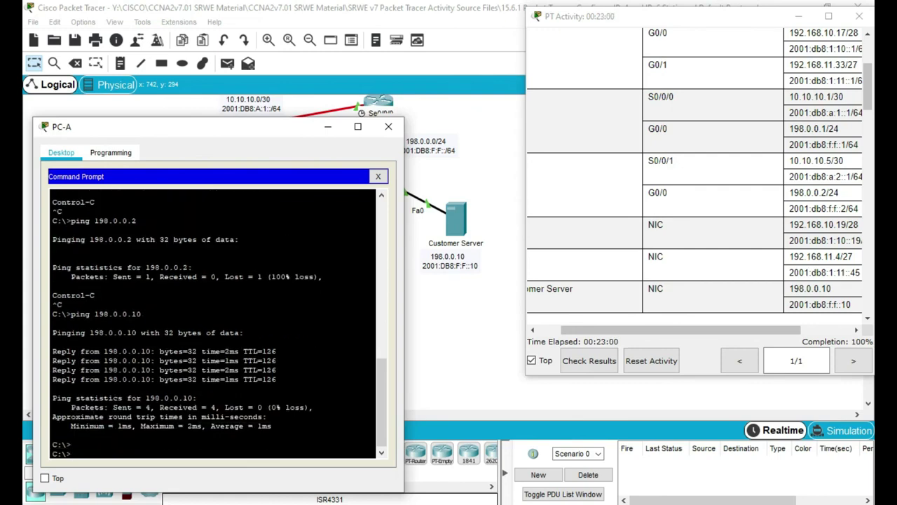
click(388, 130)
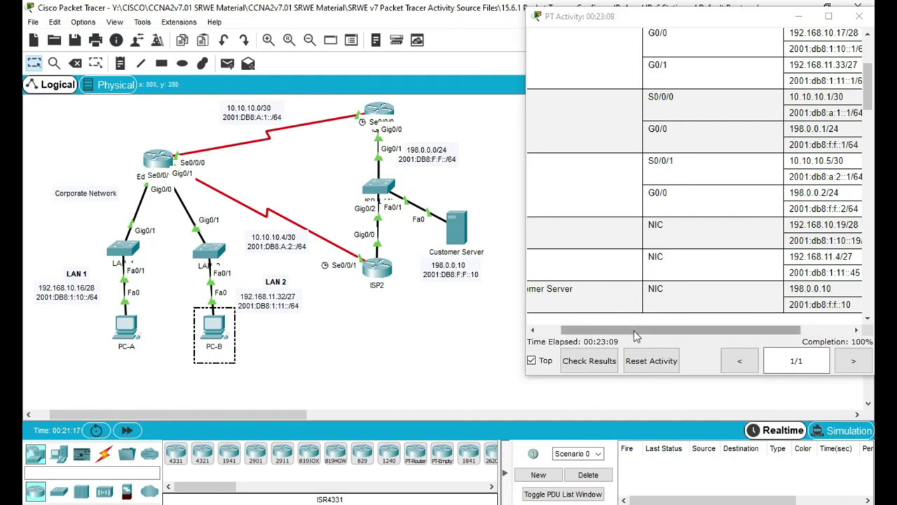
drag(634, 330, 567, 335)
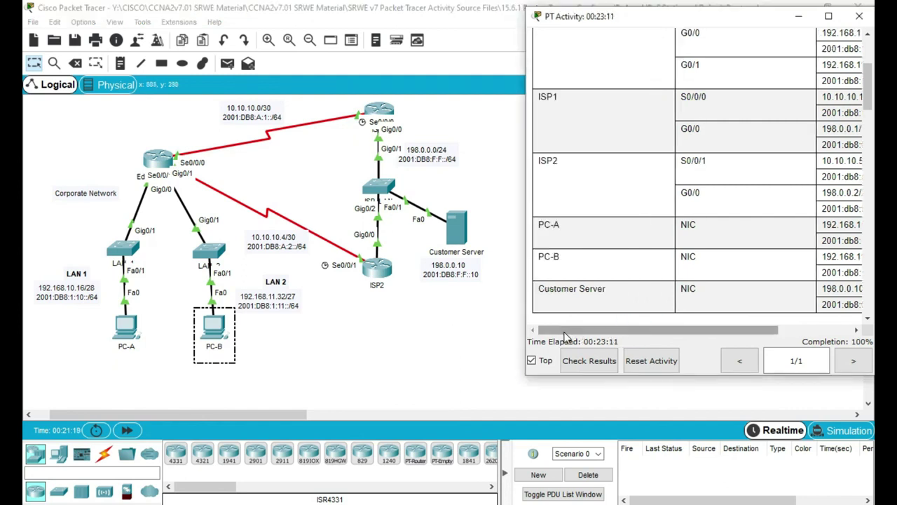
click(348, 359)
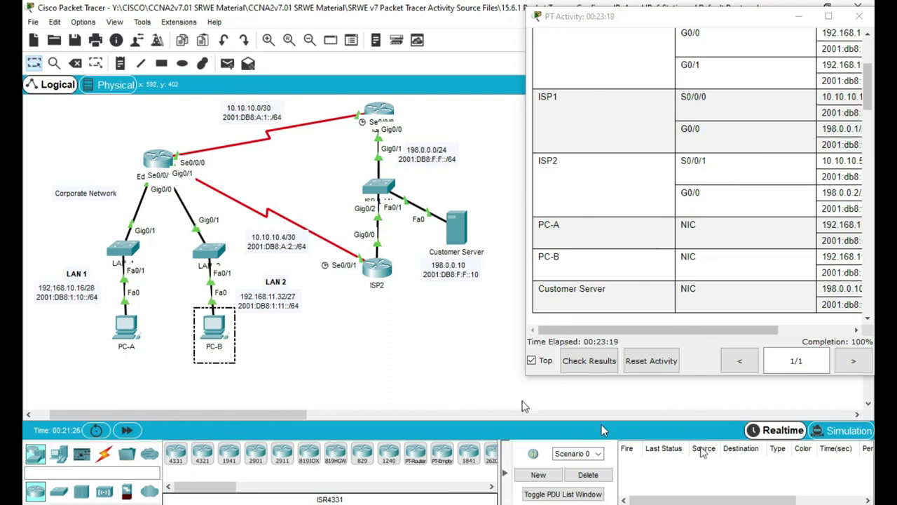
click(721, 504)
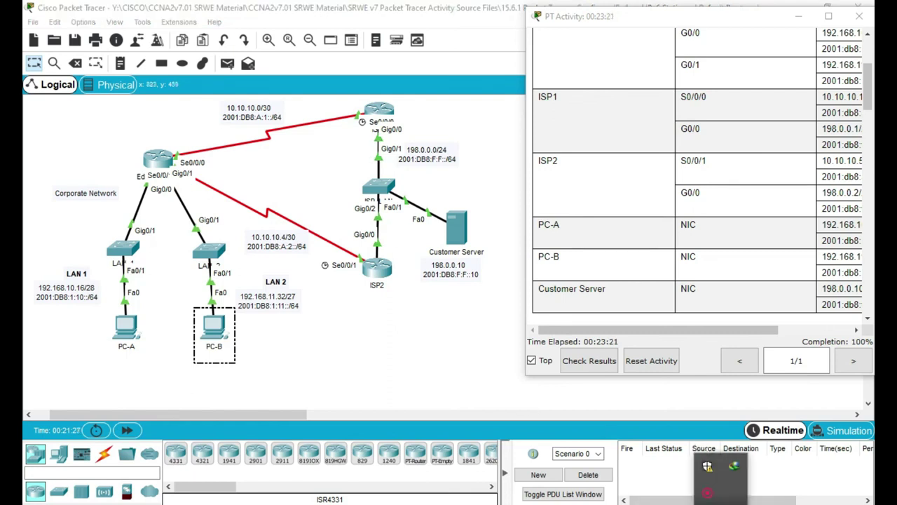
right_click(707, 495)
click(749, 503)
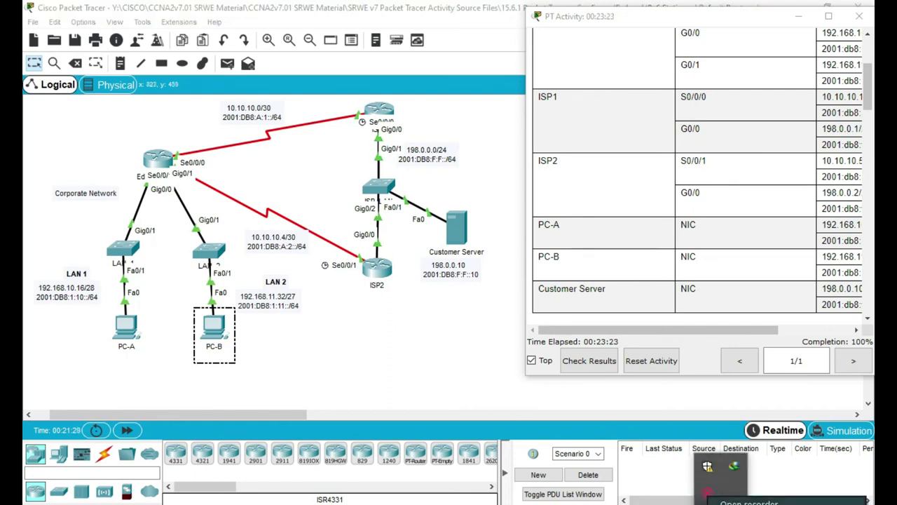